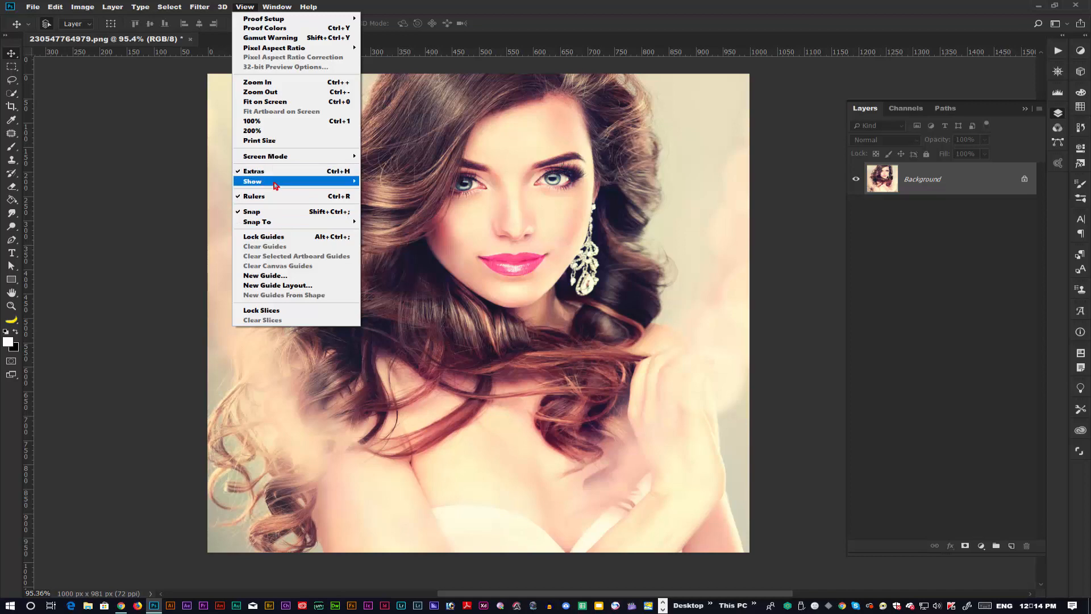
# - Display the grid over the image and set its spacing to one gridline every 10 percent
pyautogui.moveTo(276, 182)
pyautogui.click(374, 210)
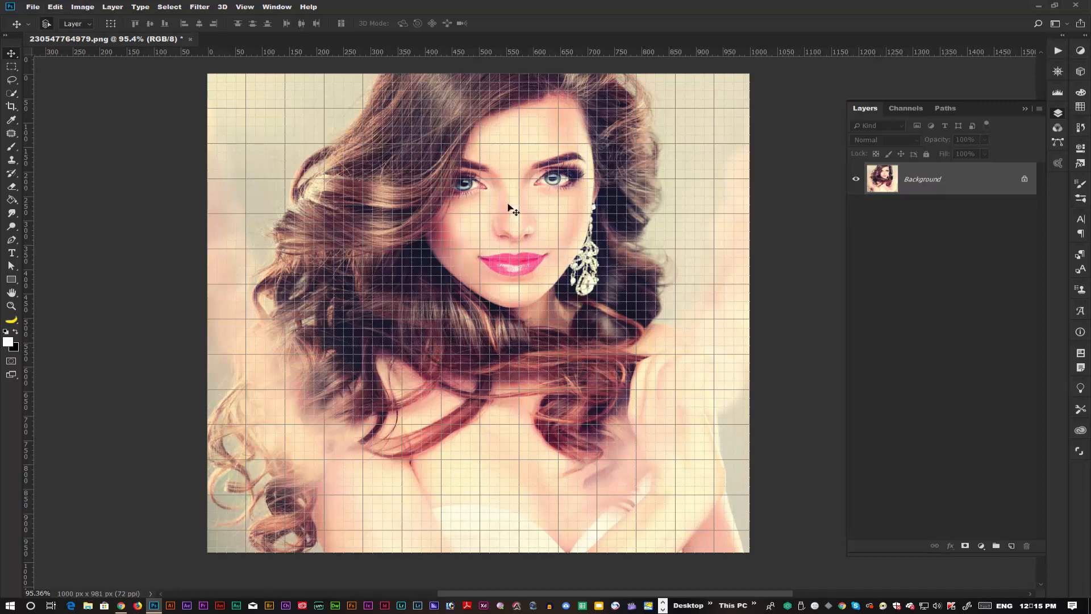
pyautogui.click(59, 11)
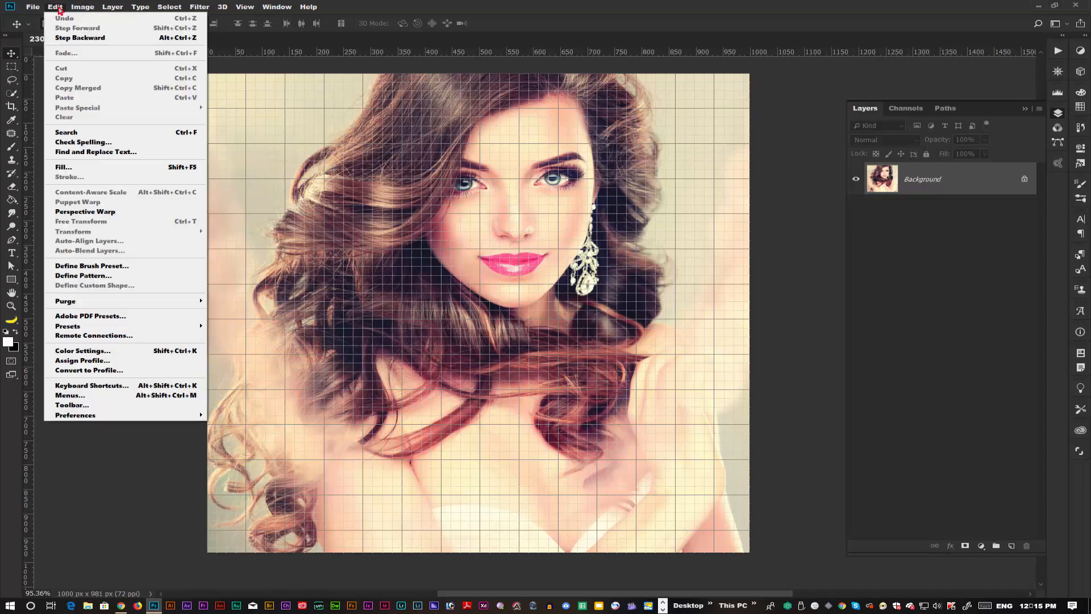
pyautogui.moveTo(147, 419)
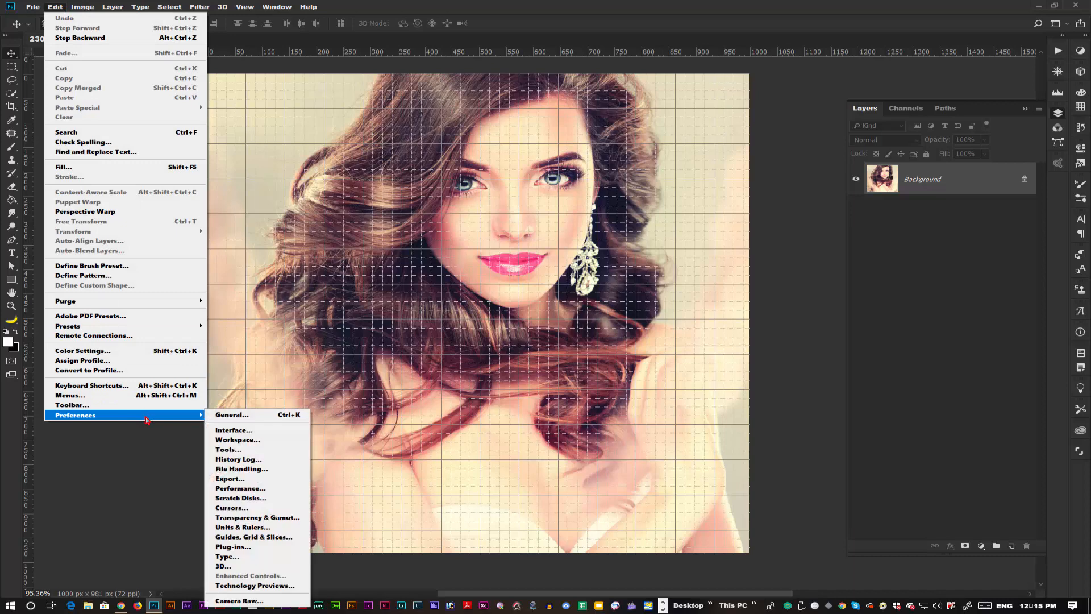
pyautogui.click(274, 544)
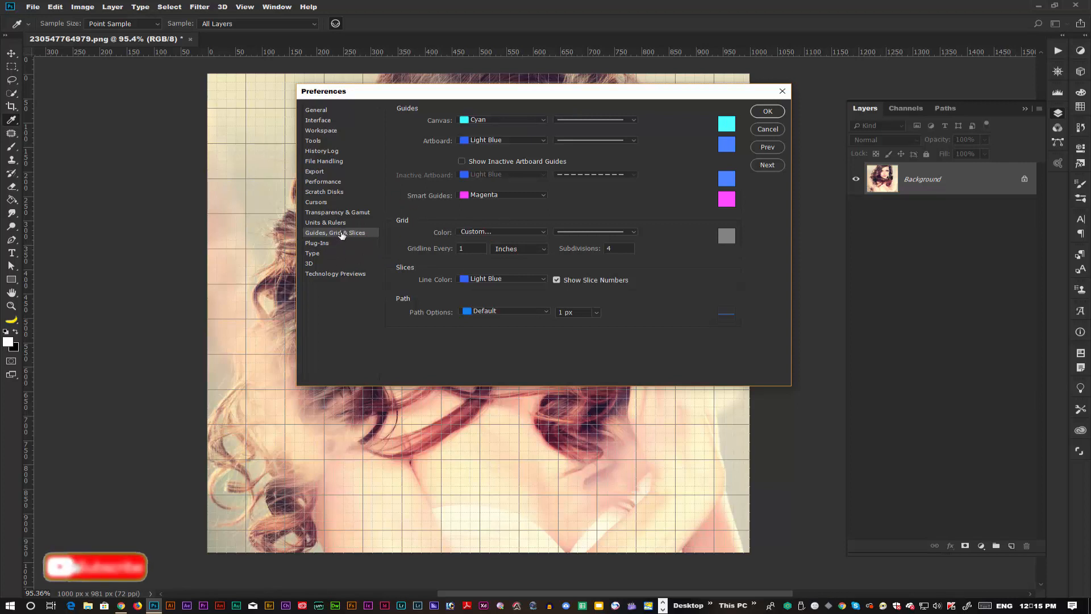
pyautogui.click(521, 253)
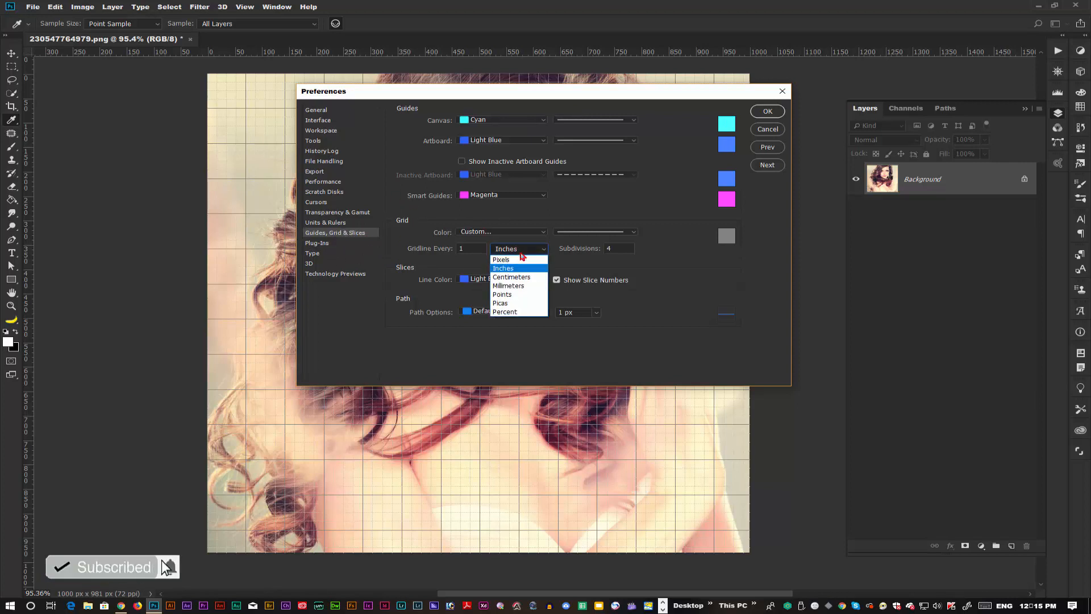
pyautogui.click(516, 312)
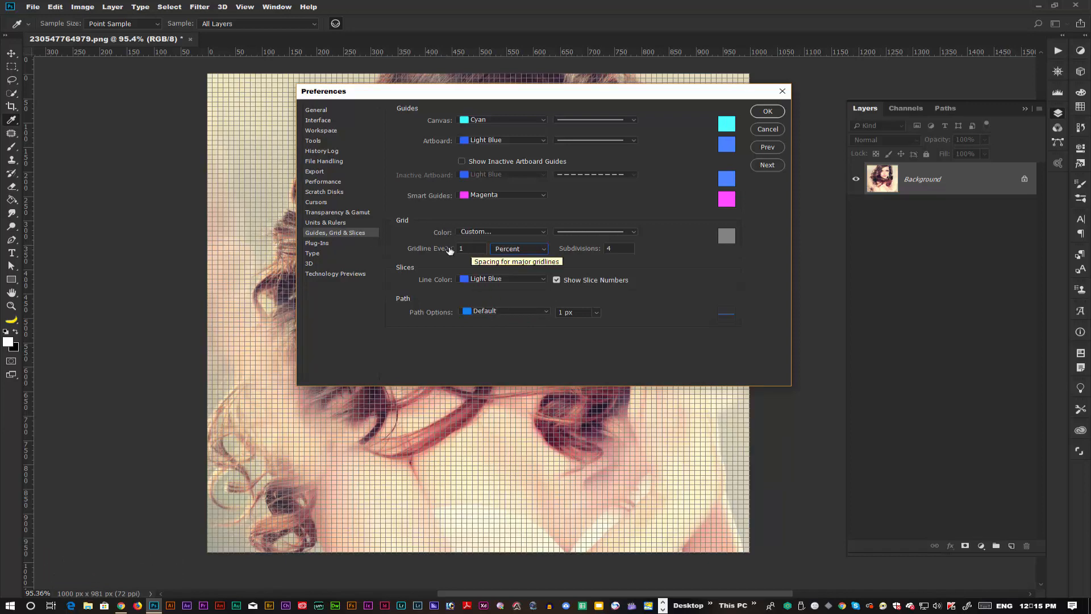
pyautogui.click(471, 249)
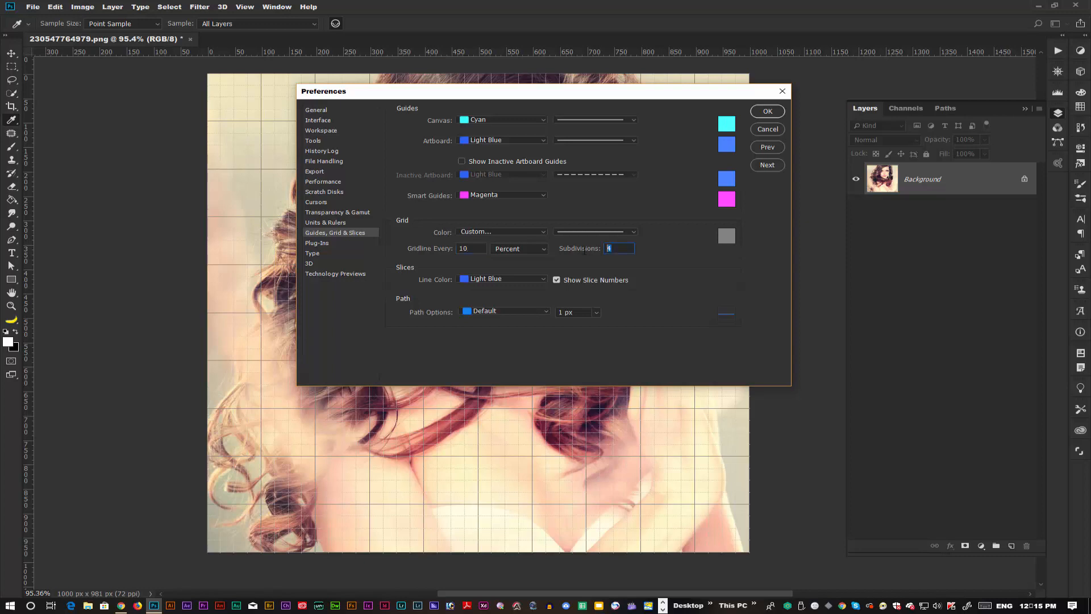
pyautogui.click(766, 112)
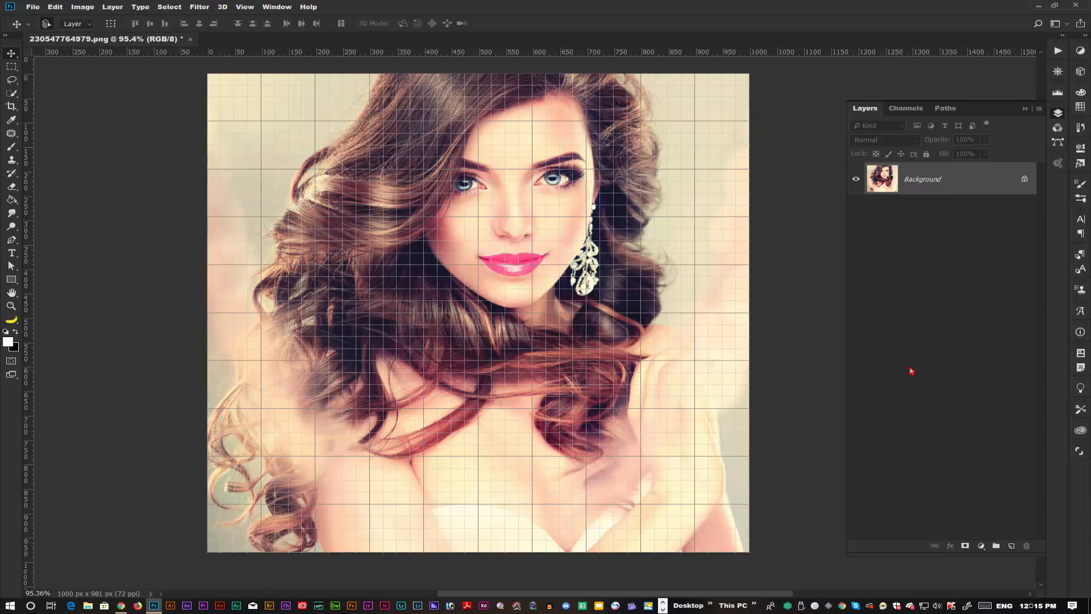
# - Add a new empty layer and select the single pixel row along the image's top edge with the Single Row Marquee tool
pyautogui.click(1011, 546)
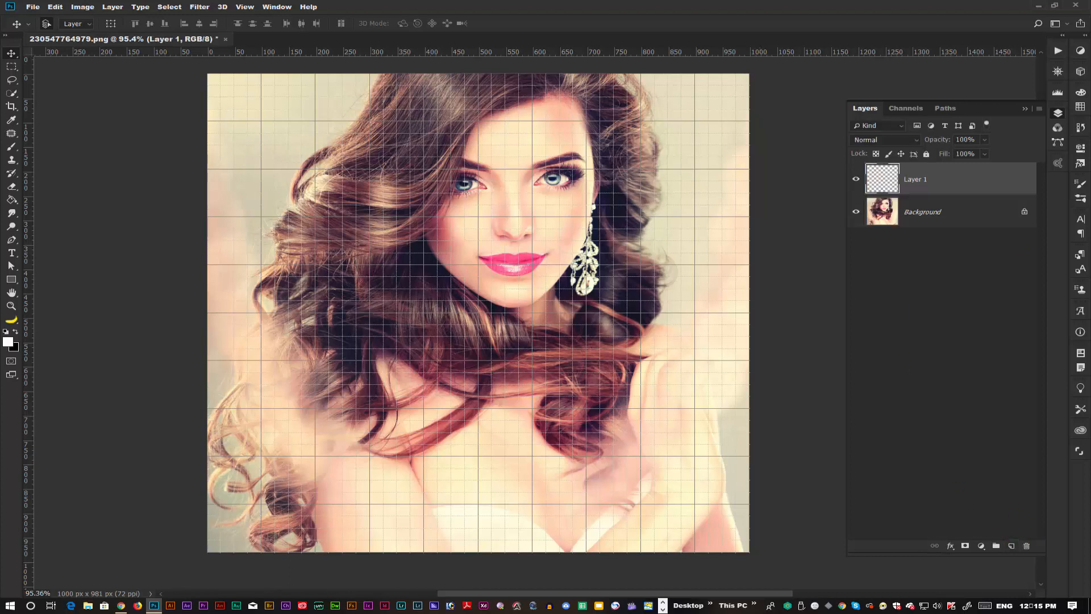
pyautogui.click(12, 69)
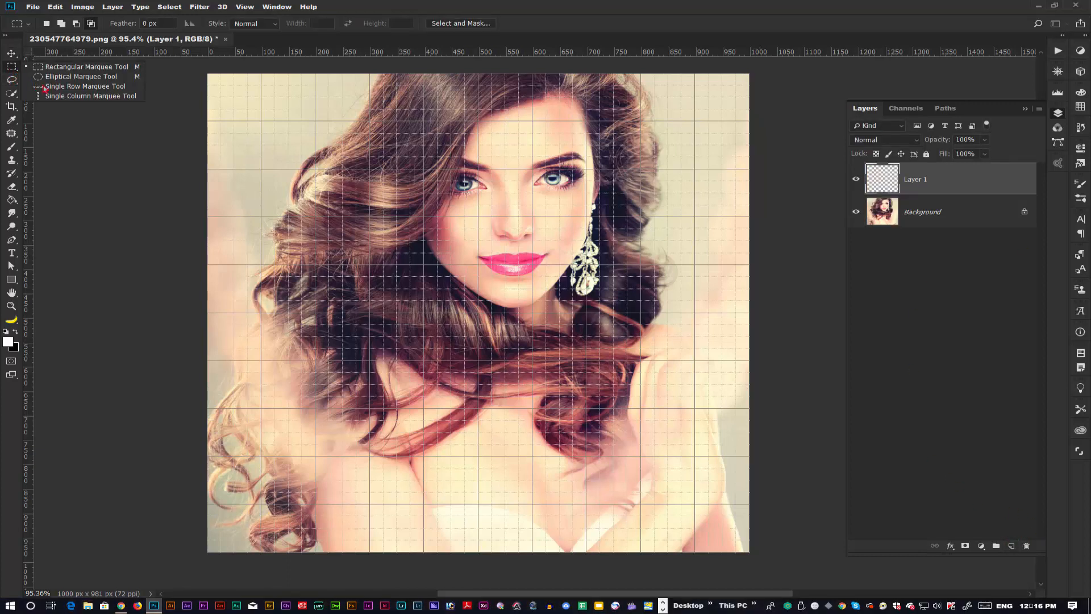
pyautogui.click(61, 90)
pyautogui.scroll(3, 459, 233)
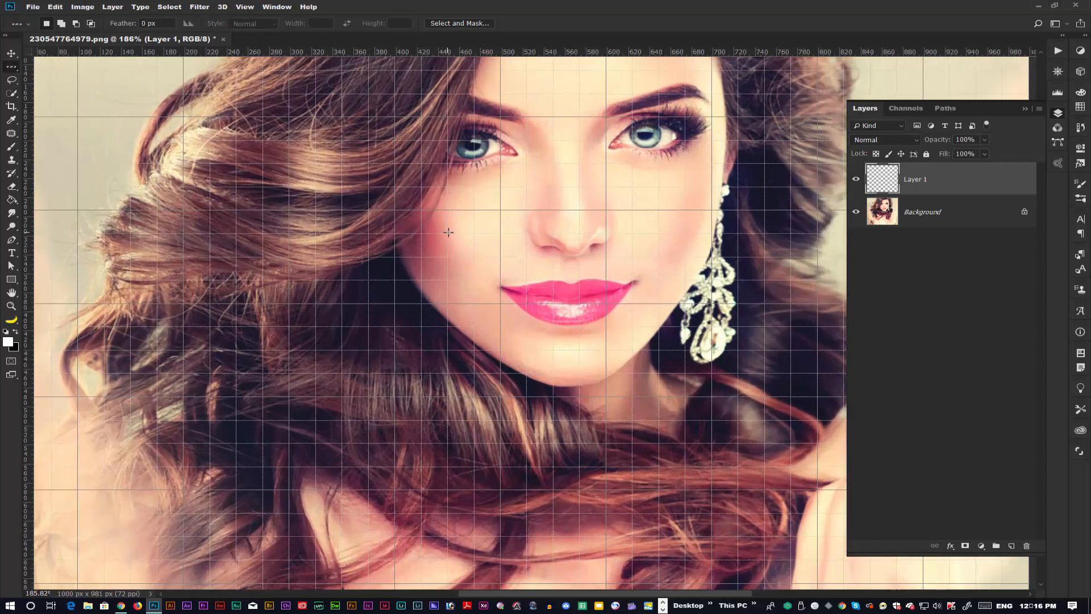
pyautogui.moveTo(405, 188); pyautogui.dragTo(542, 438)
pyautogui.scroll(2, 277, 231)
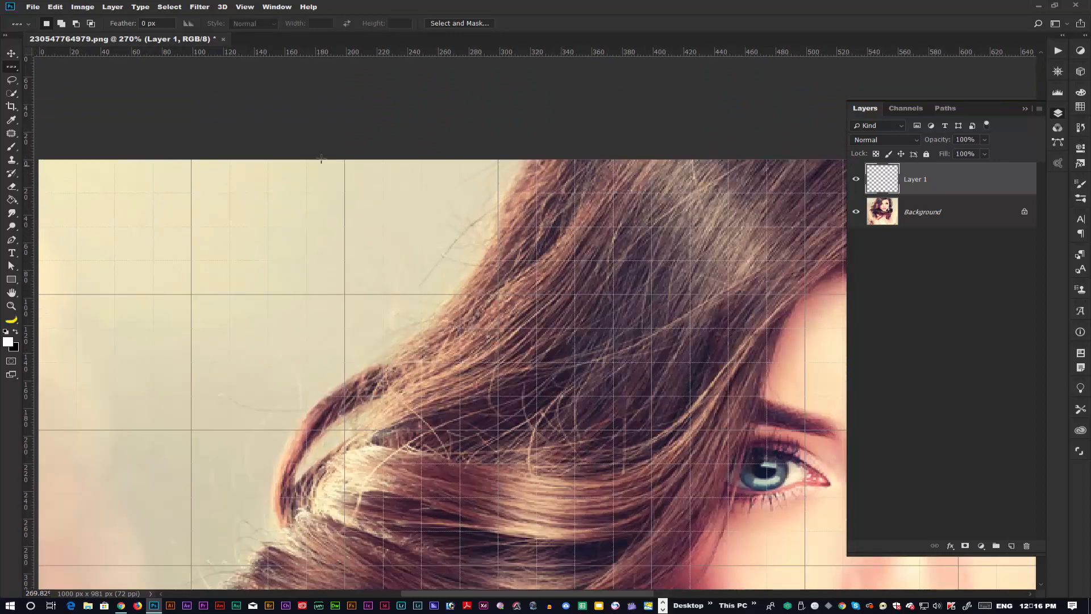
pyautogui.click(400, 162)
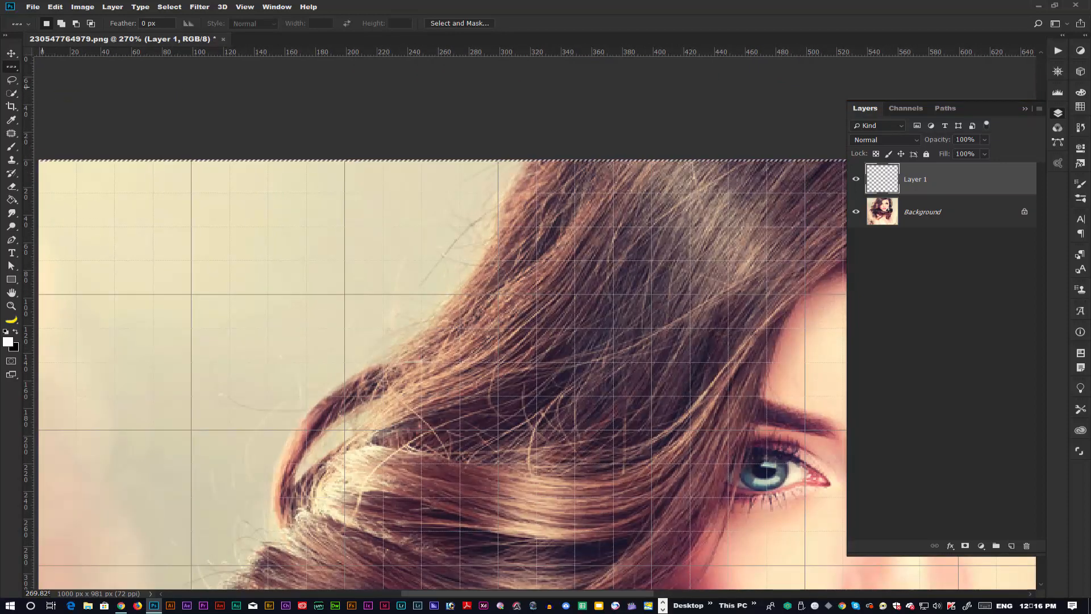
pyautogui.click(303, 294)
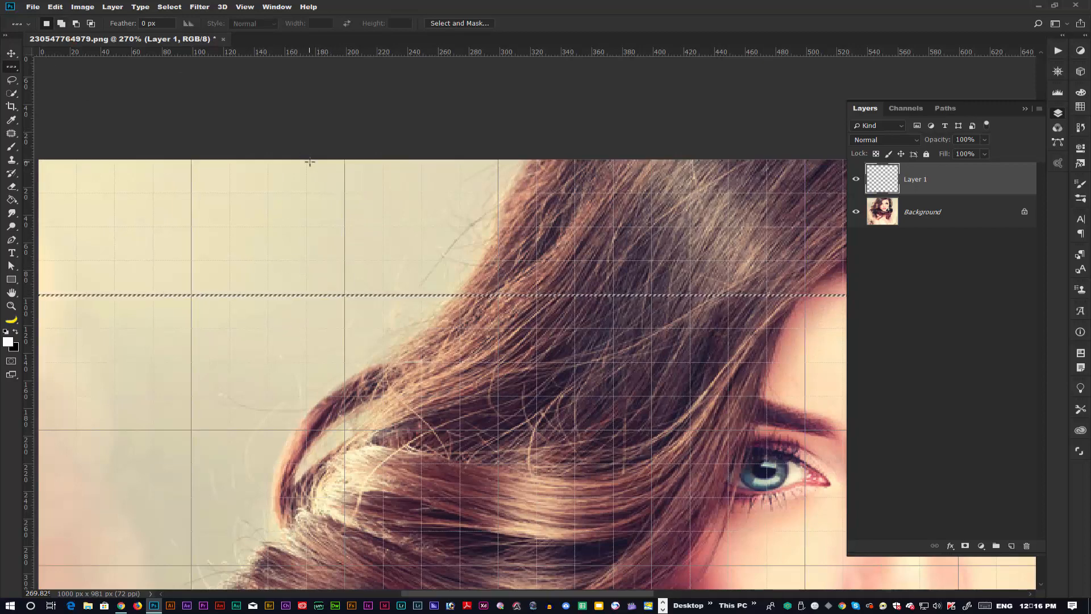
pyautogui.click(328, 160)
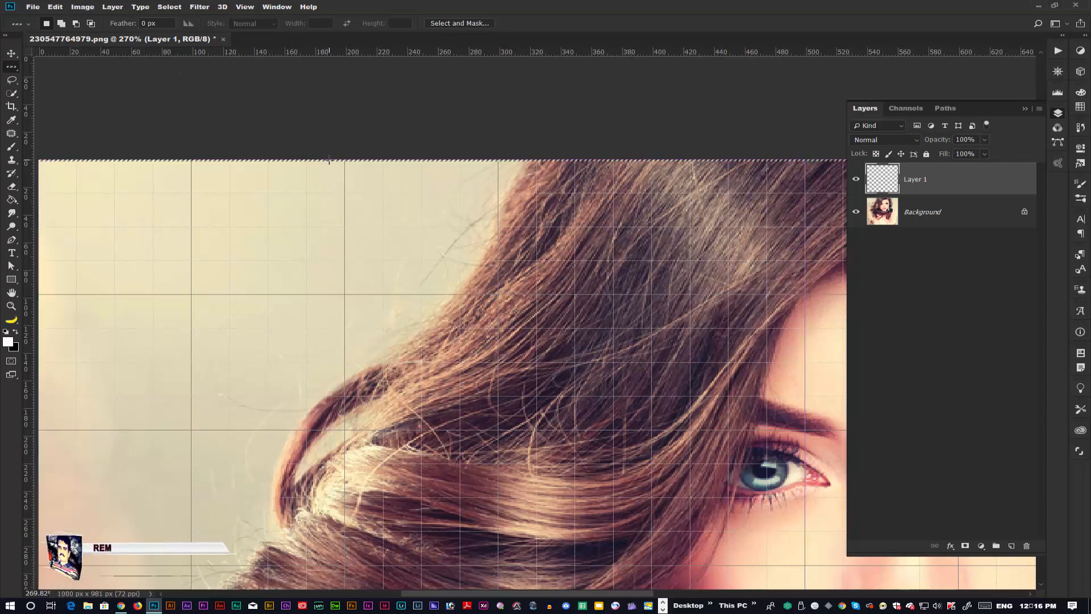
# - Add single-row selections on the first five major horizontal gridlines below the image's top edge, keeping the existing selection
pyautogui.click(275, 294)
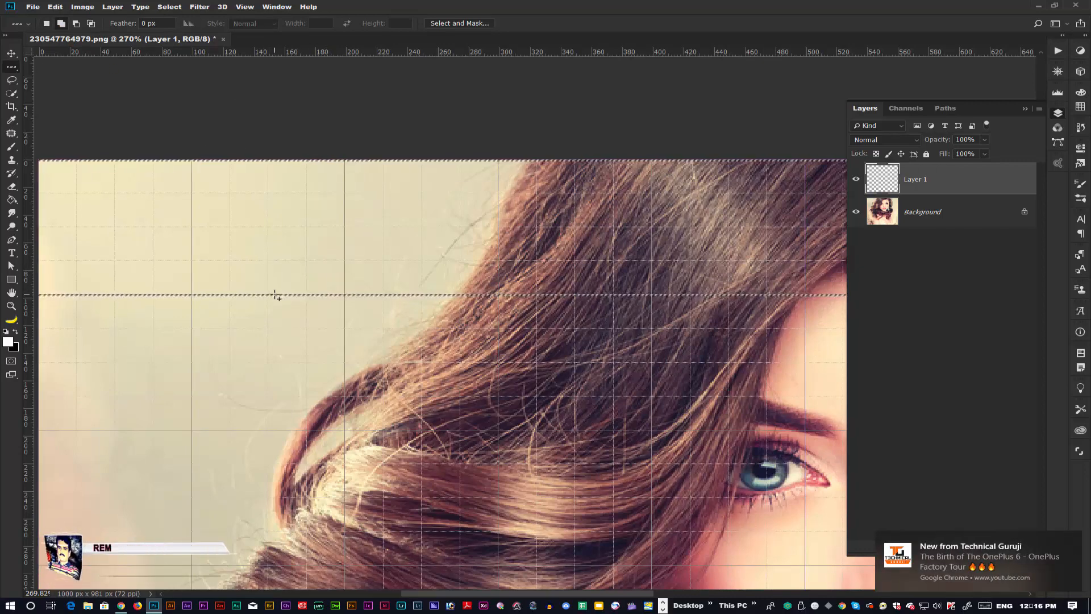
pyautogui.scroll(-5, 367, 303)
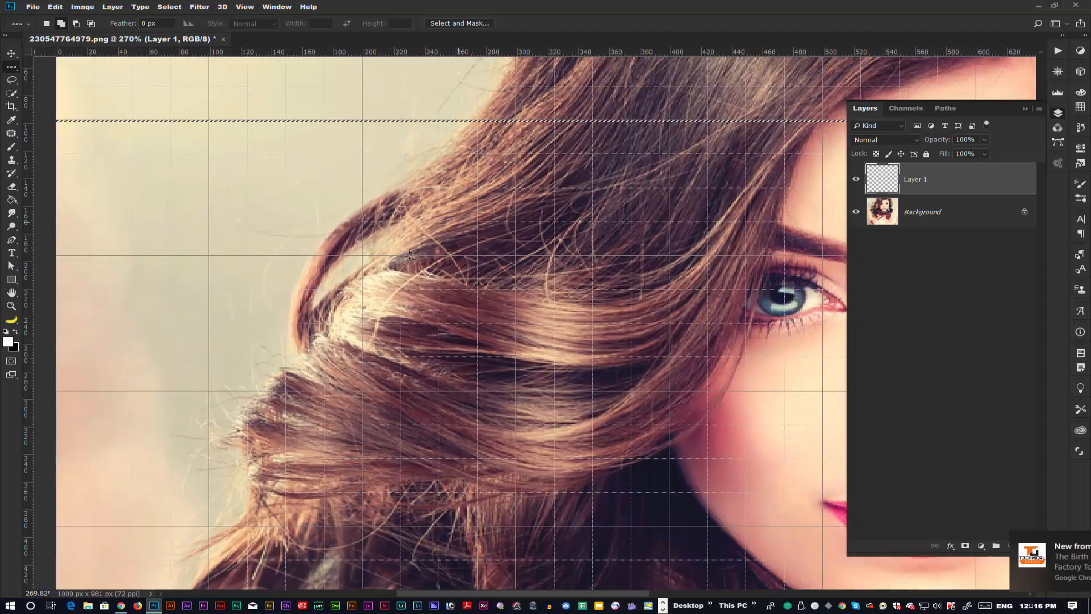
pyautogui.click(363, 256)
pyautogui.moveTo(438, 326); pyautogui.dragTo(434, 175)
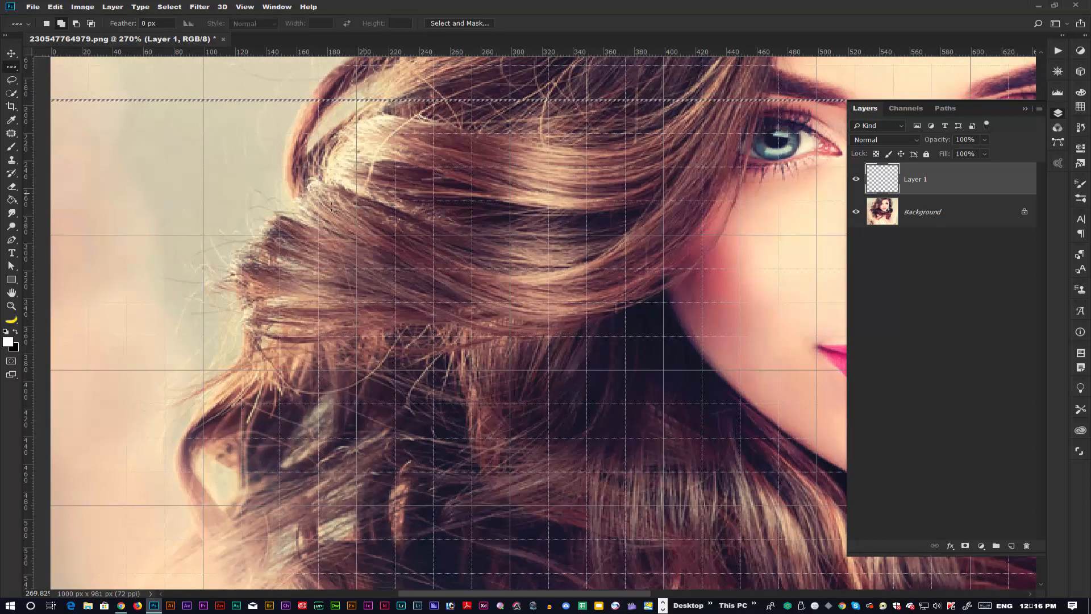
pyautogui.click(204, 234)
pyautogui.moveTo(450, 358); pyautogui.dragTo(451, 288)
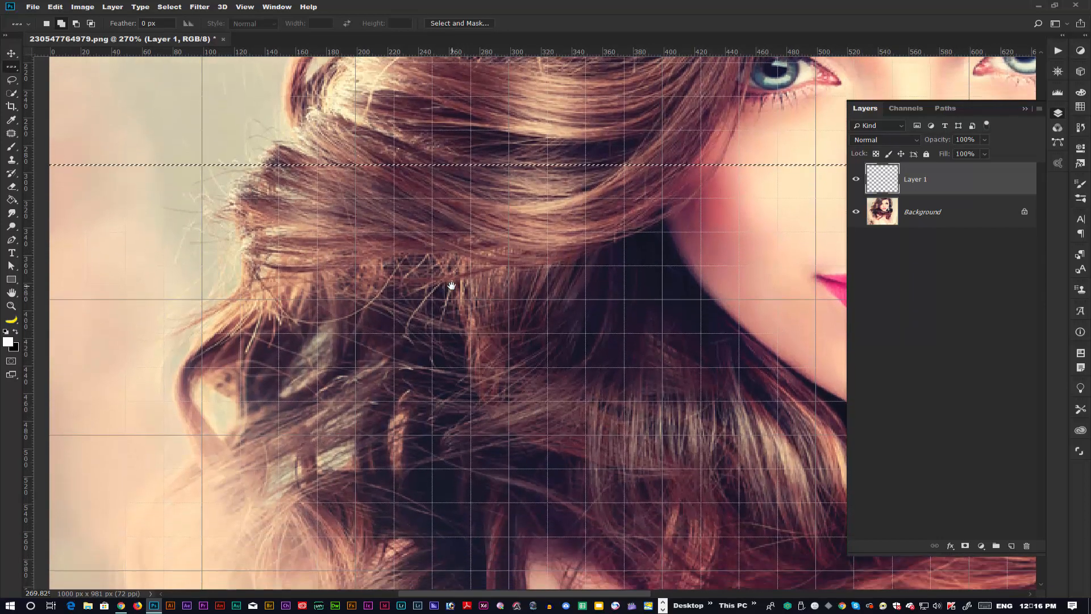
pyautogui.click(201, 300)
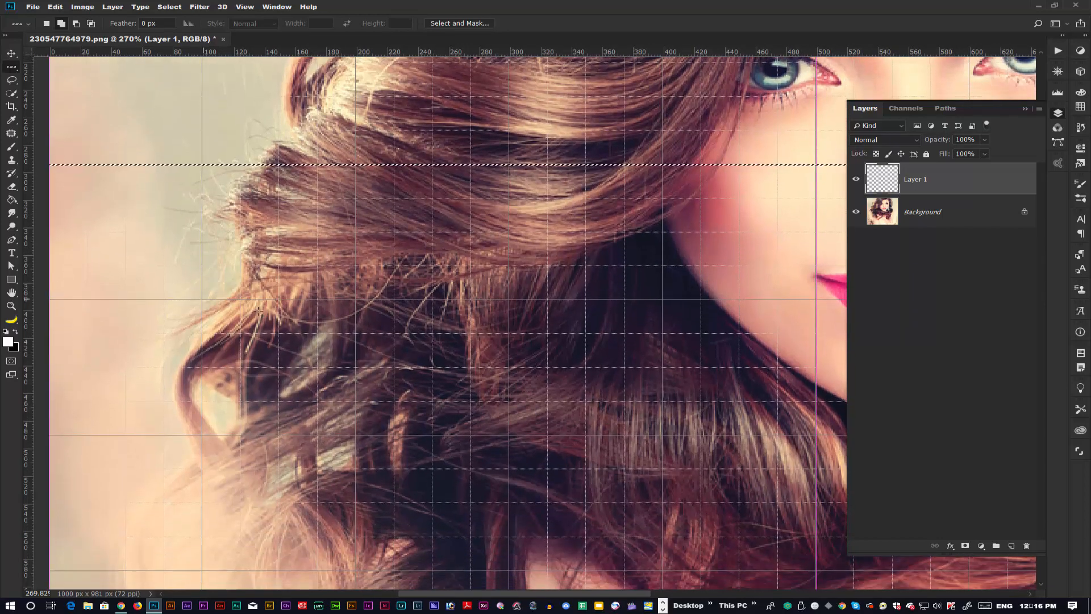
pyautogui.moveTo(311, 354); pyautogui.dragTo(316, 281)
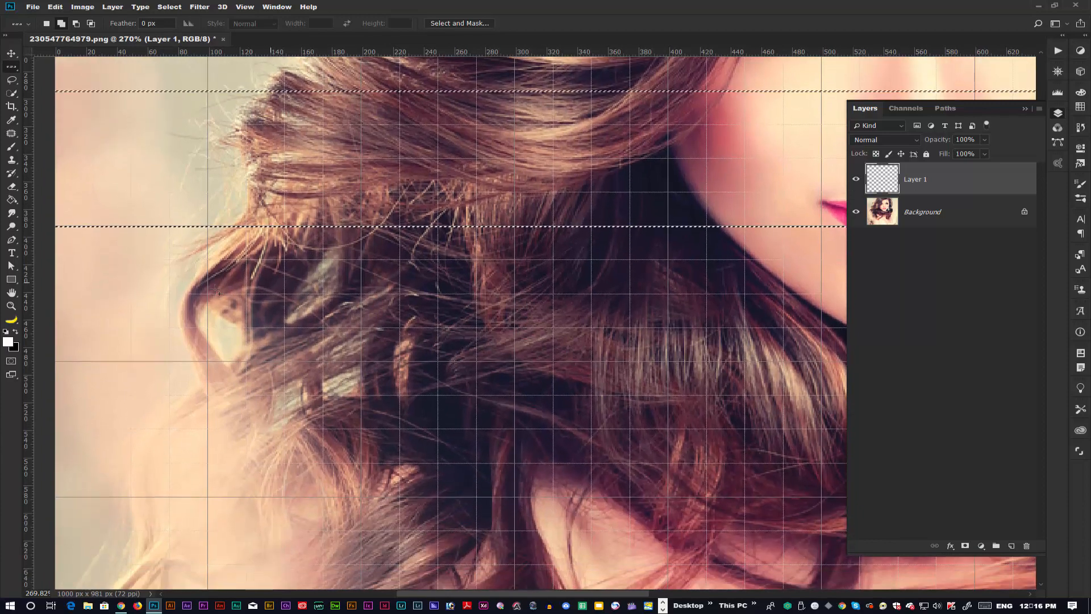
pyautogui.click(209, 362)
# - Add single-row selections on the remaining four major horizontal gridlines and along the image's bottom edge
pyautogui.moveTo(382, 380); pyautogui.dragTo(412, 227)
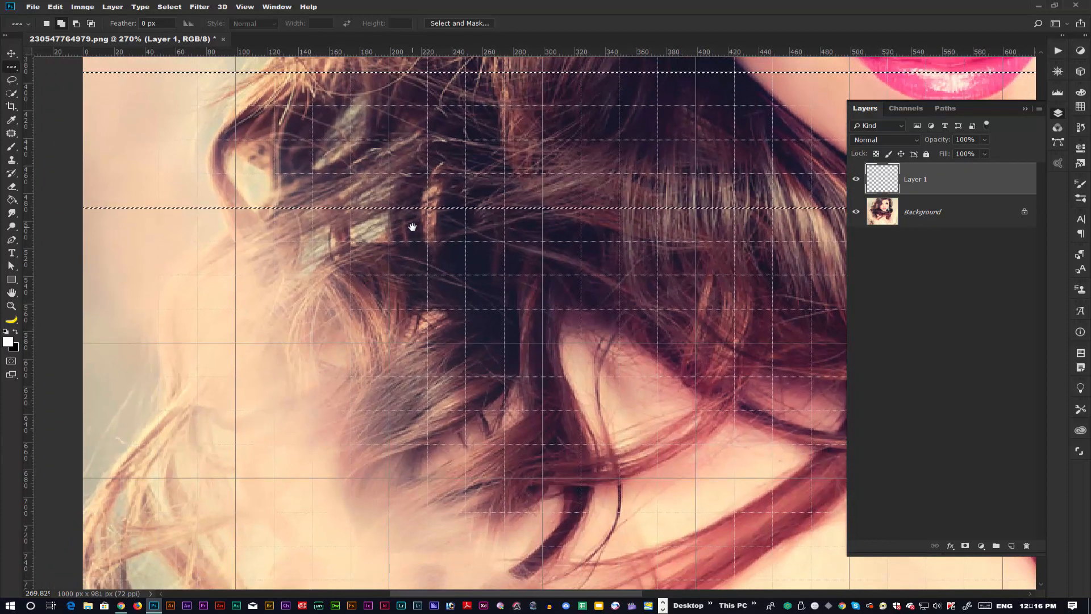
pyautogui.click(235, 343)
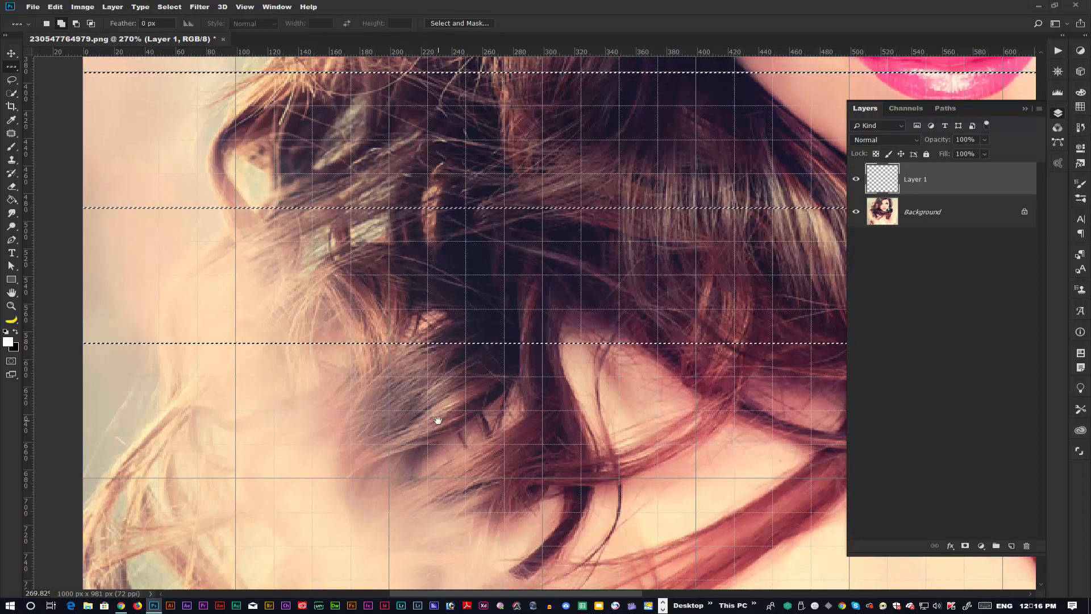
pyautogui.moveTo(439, 419); pyautogui.dragTo(426, 312)
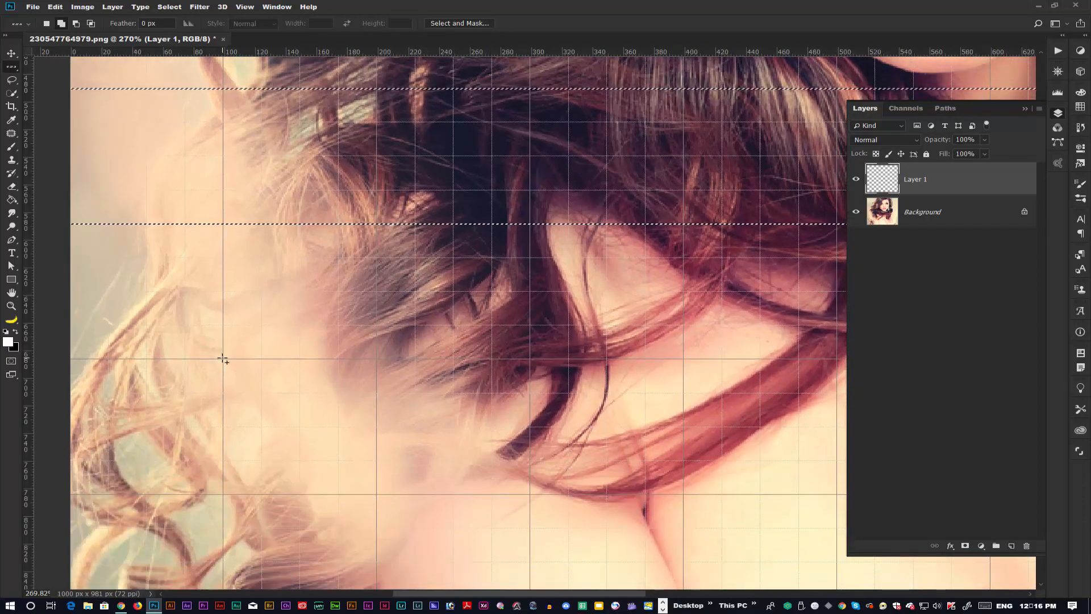
pyautogui.click(223, 360)
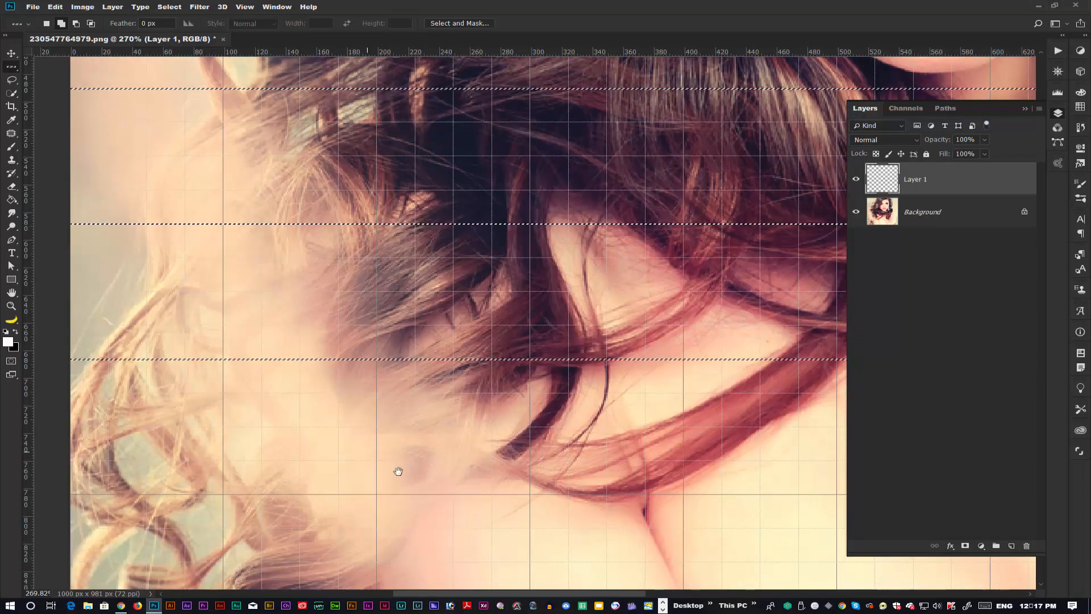
pyautogui.moveTo(397, 470); pyautogui.dragTo(407, 328)
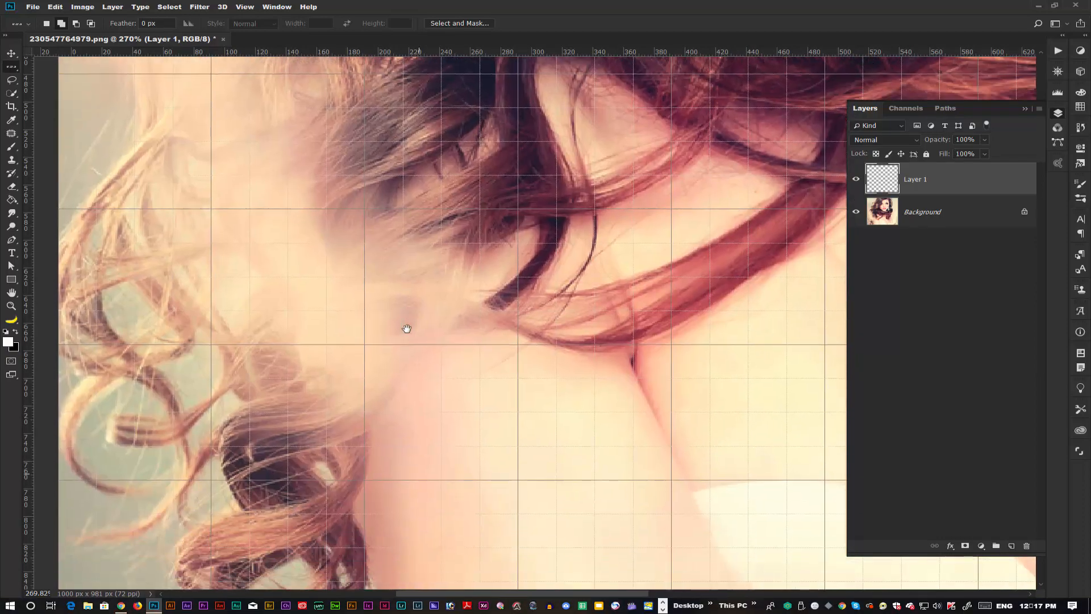
pyautogui.click(213, 344)
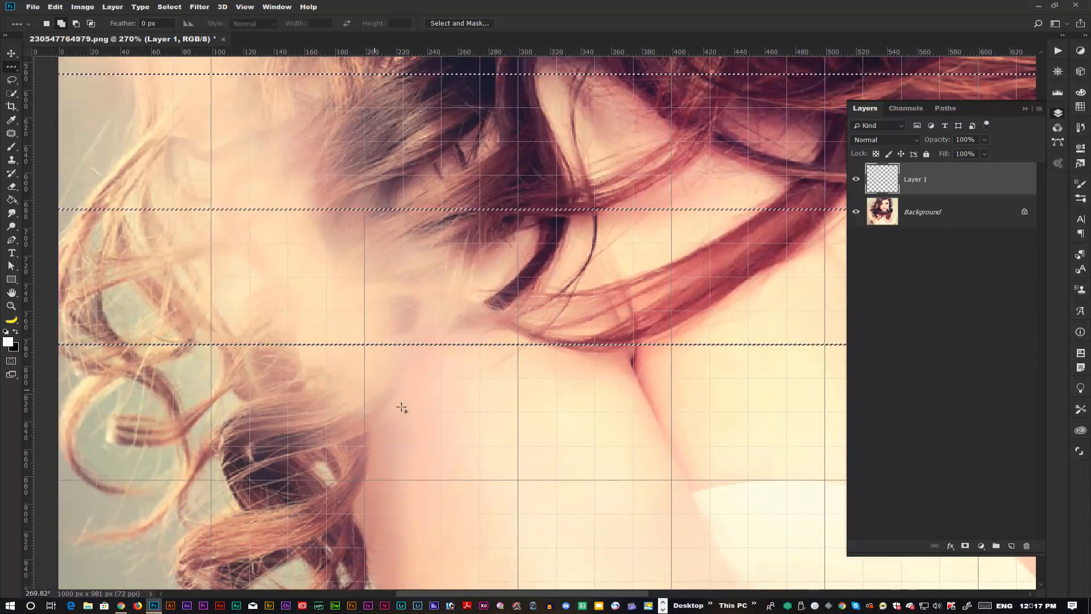
pyautogui.moveTo(423, 426); pyautogui.dragTo(412, 306)
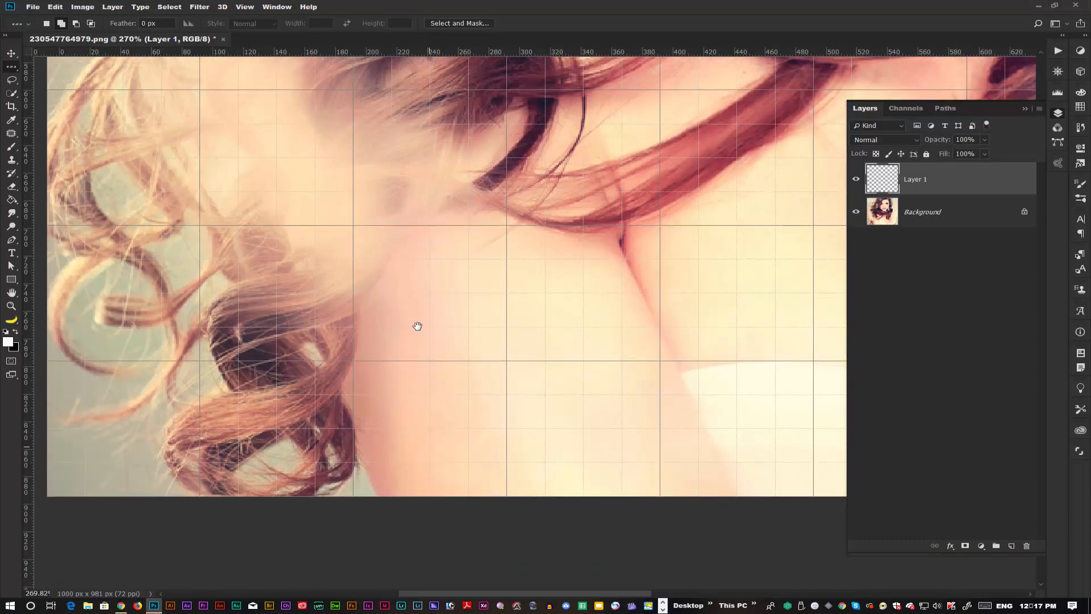
pyautogui.click(200, 360)
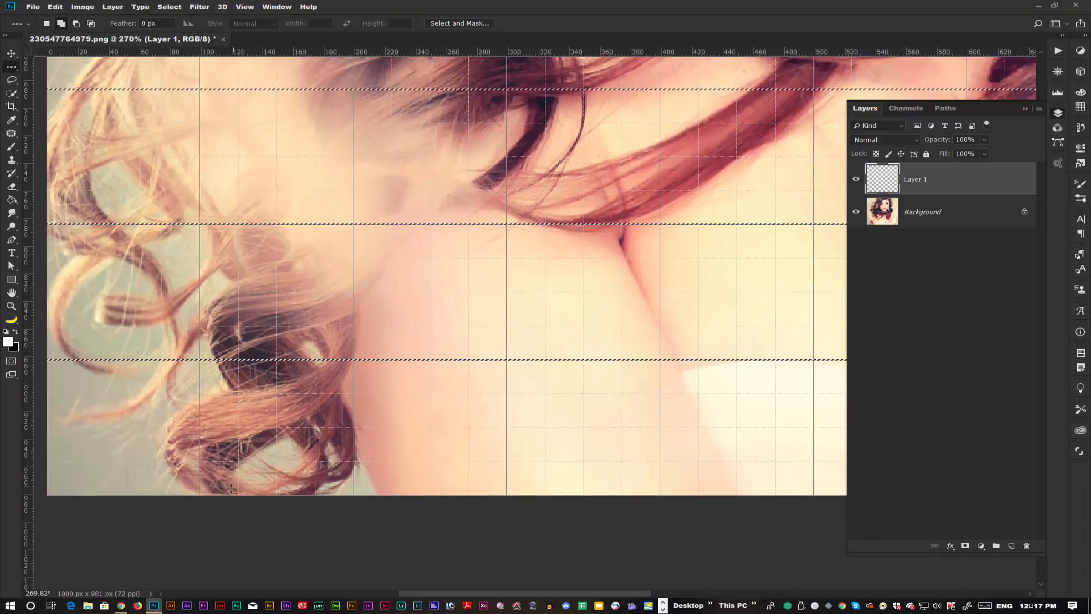
pyautogui.click(200, 495)
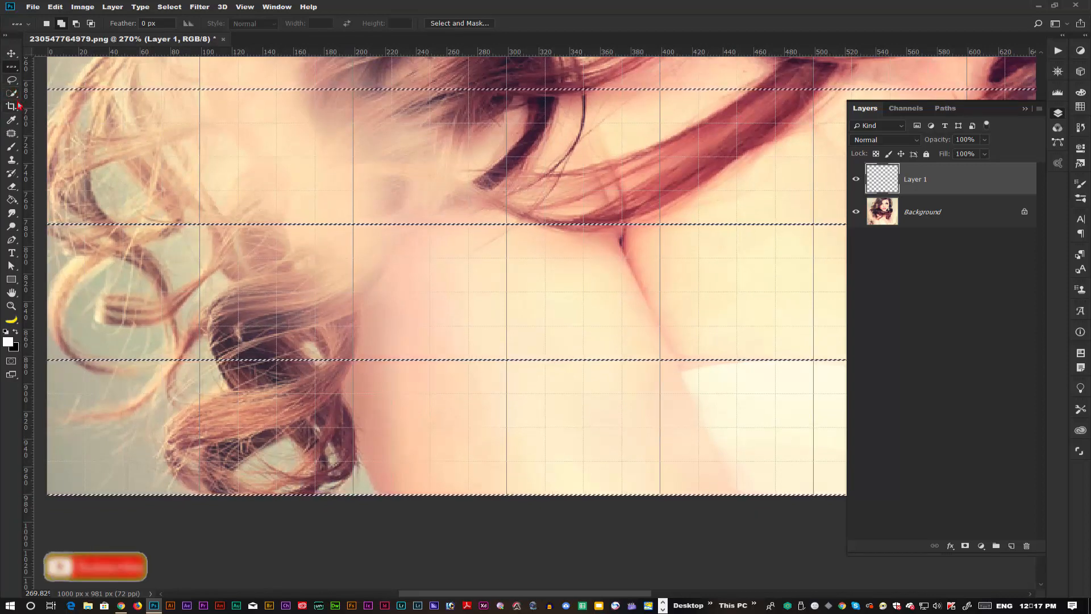
# - Add single-column selections on the first three major vertical gridlines with the Single Column Marquee tool, keeping the existing selection
pyautogui.rightClick(12, 66)
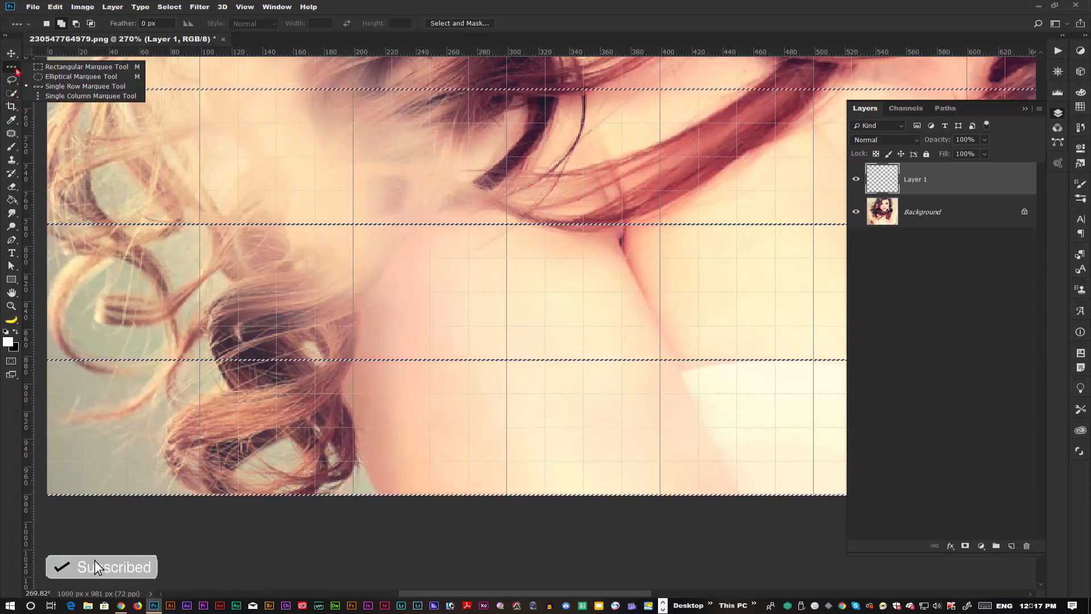
pyautogui.click(74, 96)
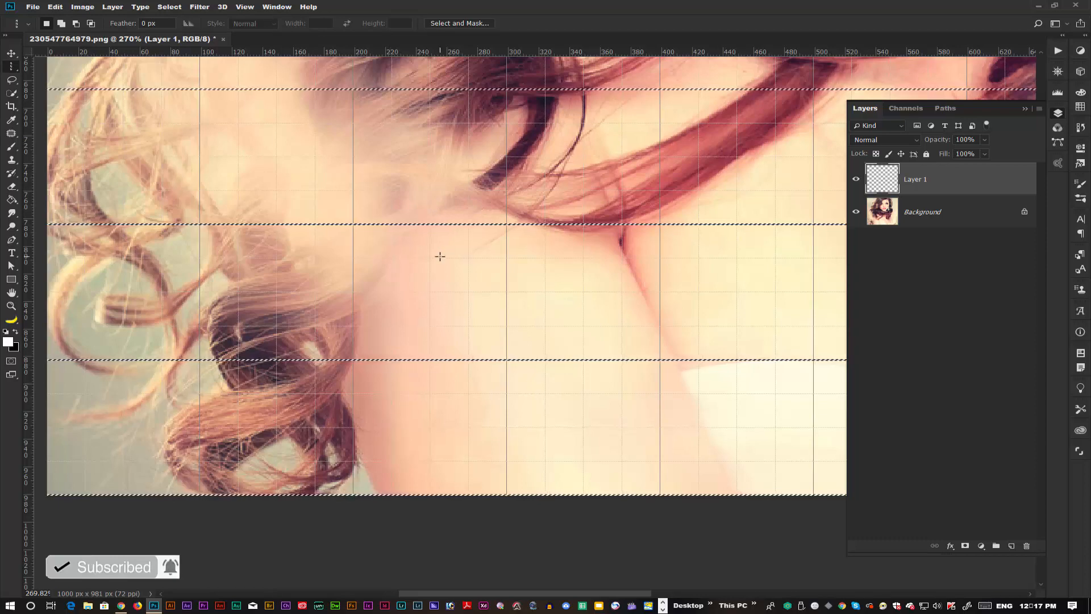
pyautogui.hotkey('ctrl', '0')
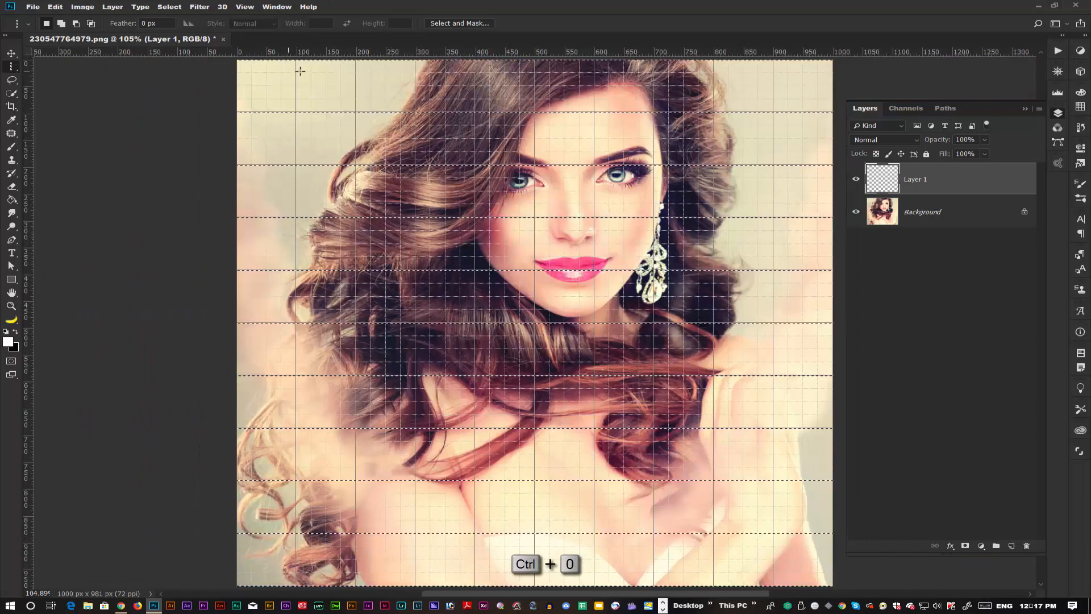
pyautogui.scroll(3, 405, 69)
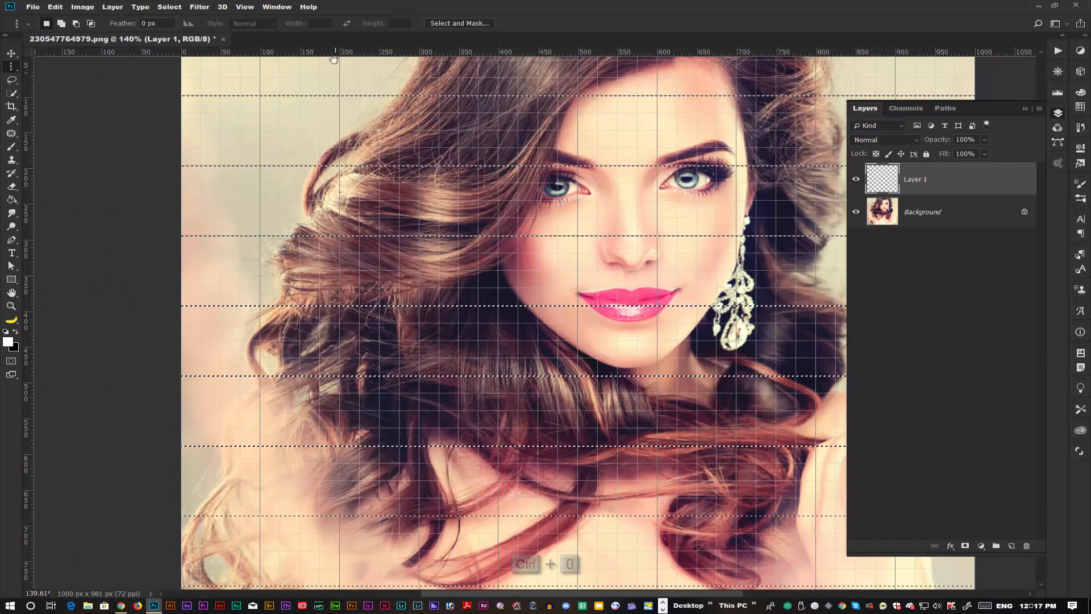
pyautogui.moveTo(334, 58); pyautogui.dragTo(426, 234)
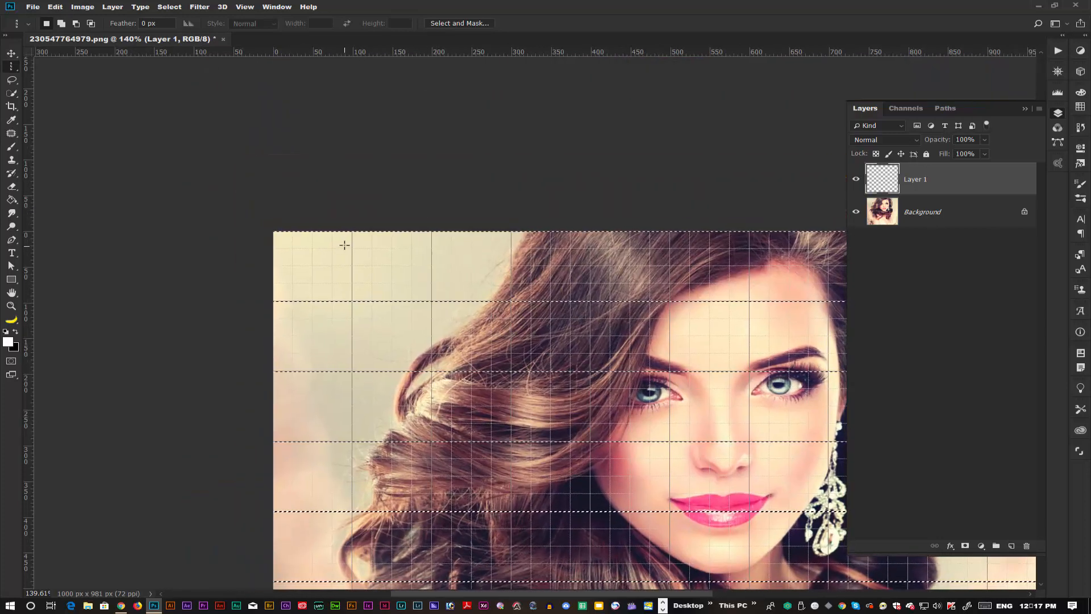
pyautogui.click(352, 241)
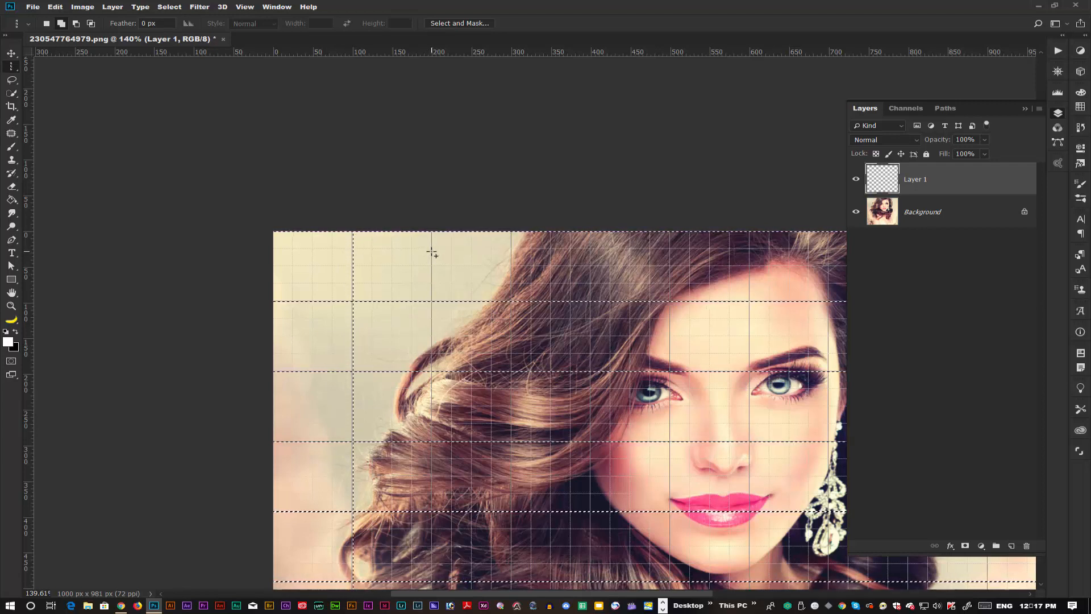
pyautogui.click(433, 254)
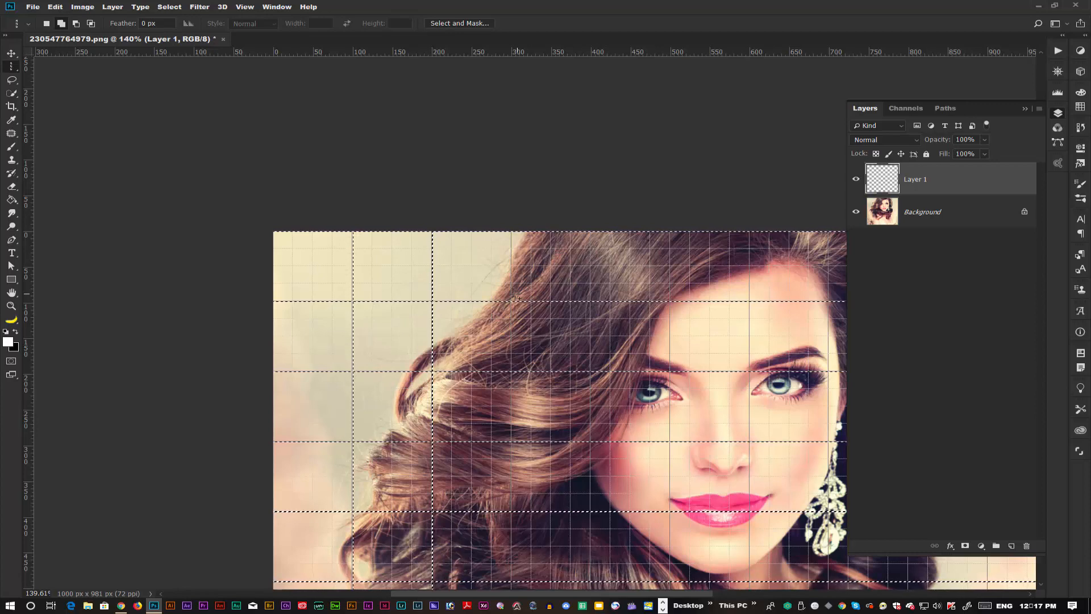
pyautogui.click(511, 238)
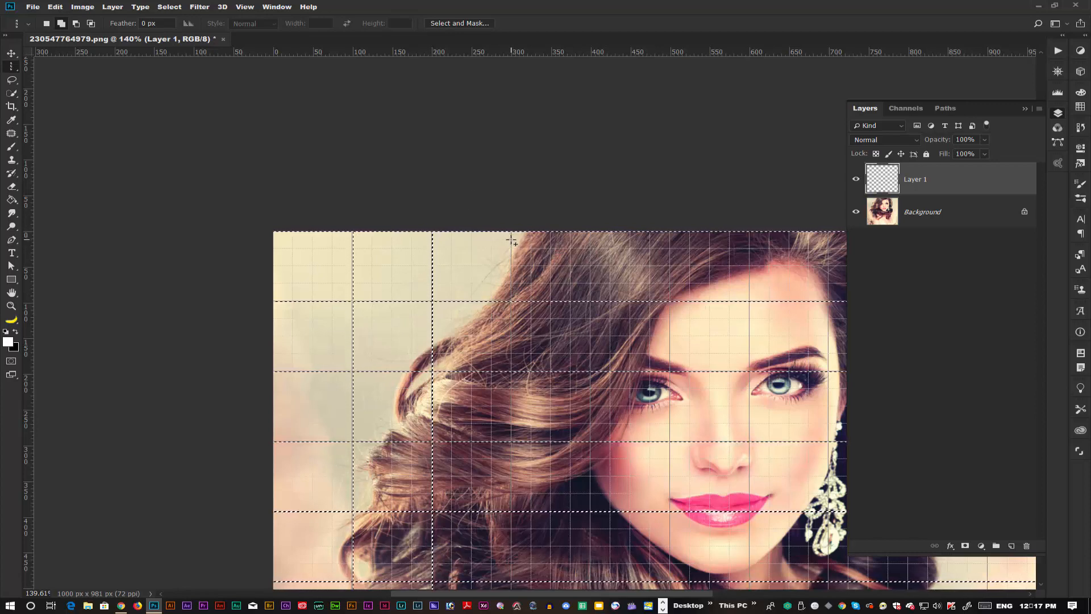
# - Add single-column selections on the remaining six major vertical gridlines, through the one at 900 px
pyautogui.hscroll(6, 402, 263)
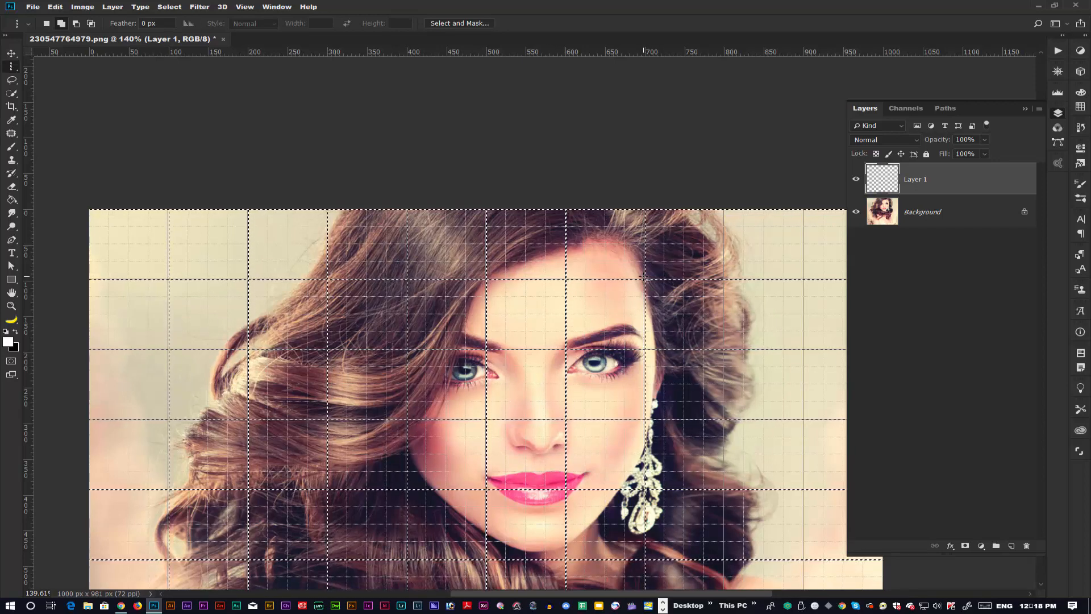
pyautogui.moveTo(710, 396); pyautogui.dragTo(608, 329)
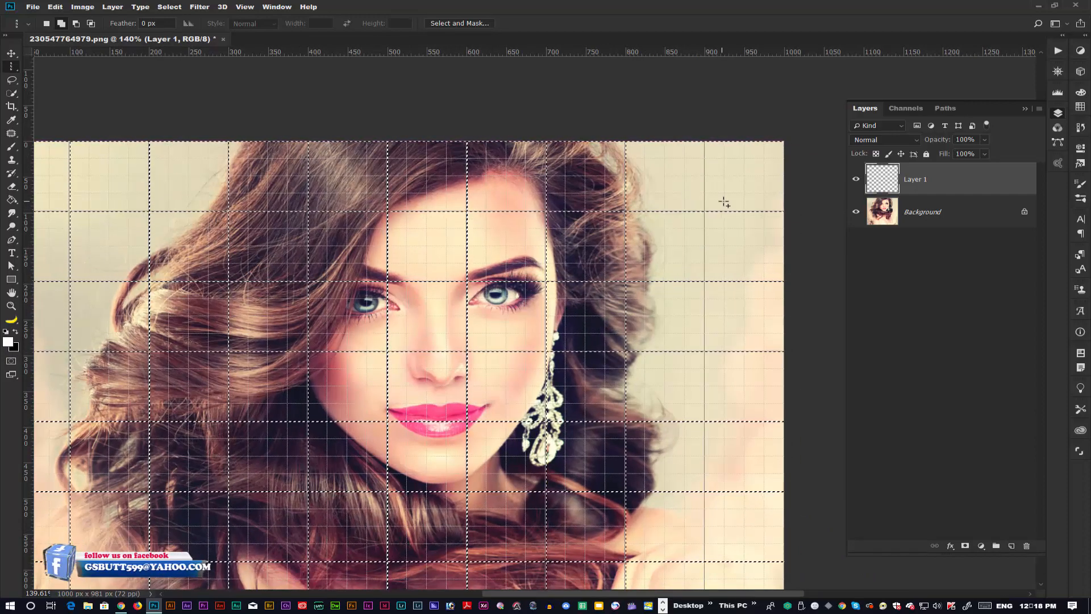
pyautogui.click(705, 203)
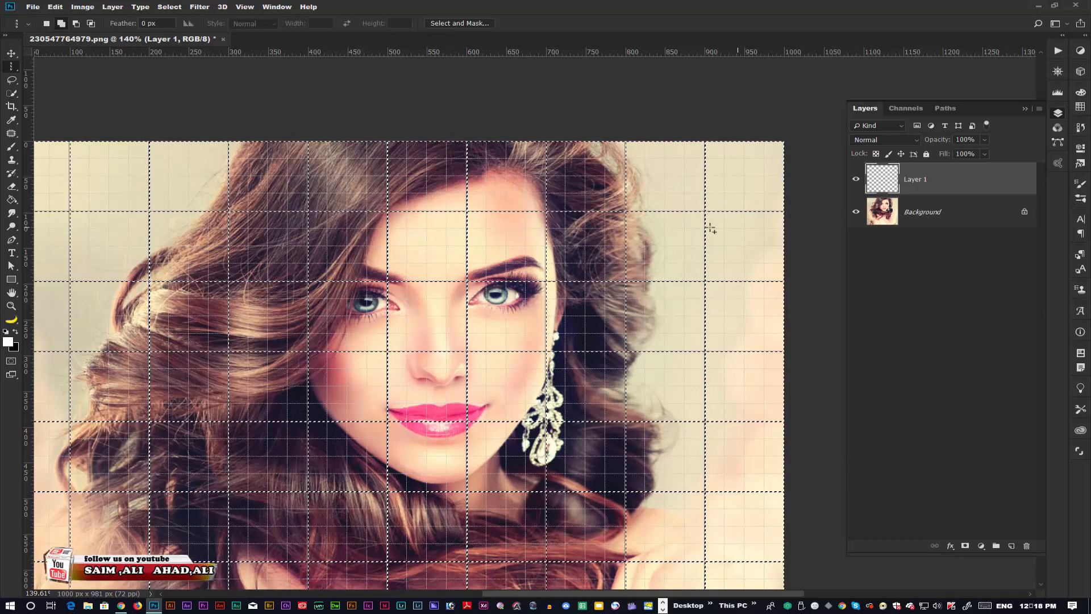
# - Fill the selected rows and columns on Layer 1 with white at 100% opacity in Normal mode
pyautogui.hotkey('ctrl', '0')
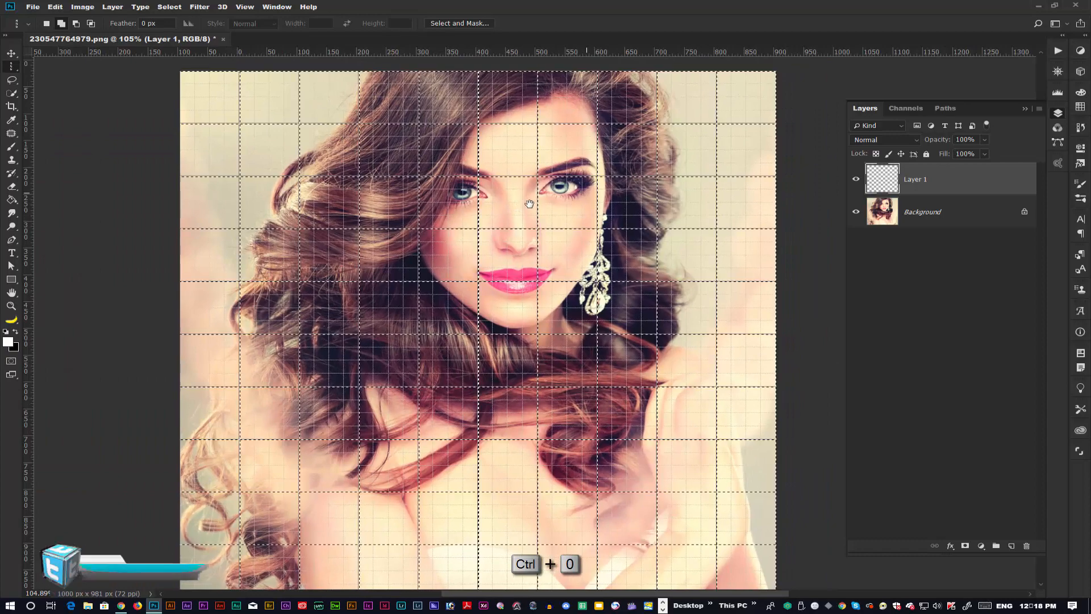
pyautogui.click(55, 7)
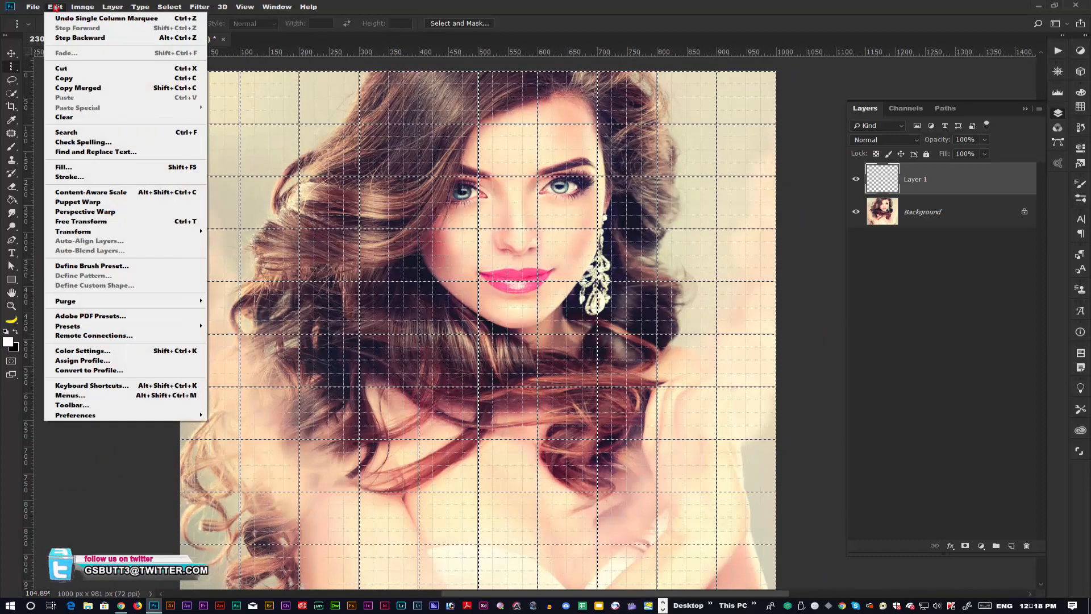
pyautogui.click(63, 168)
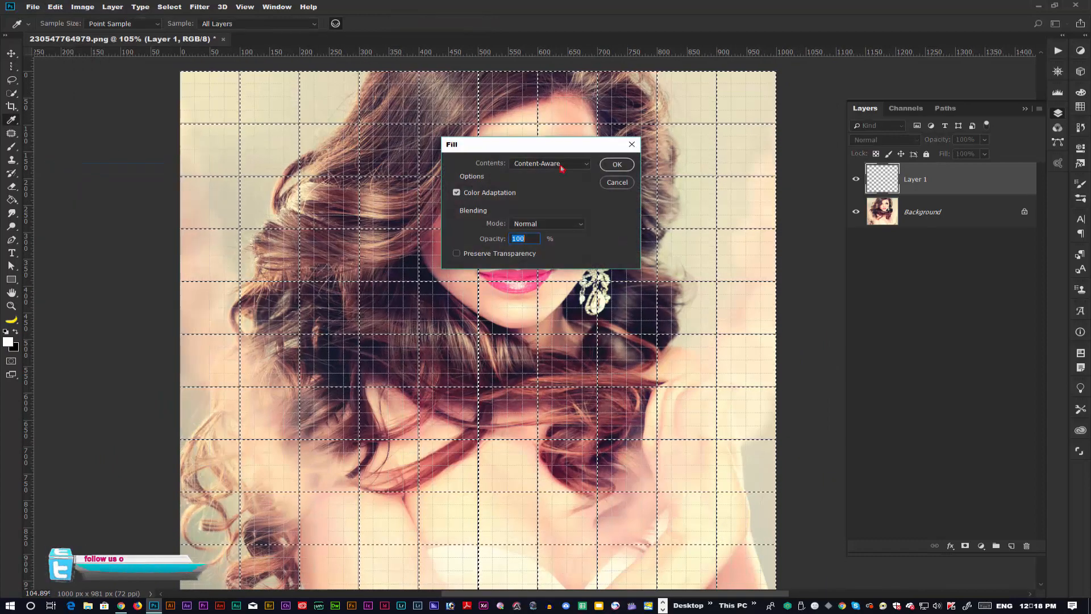
pyautogui.click(565, 168)
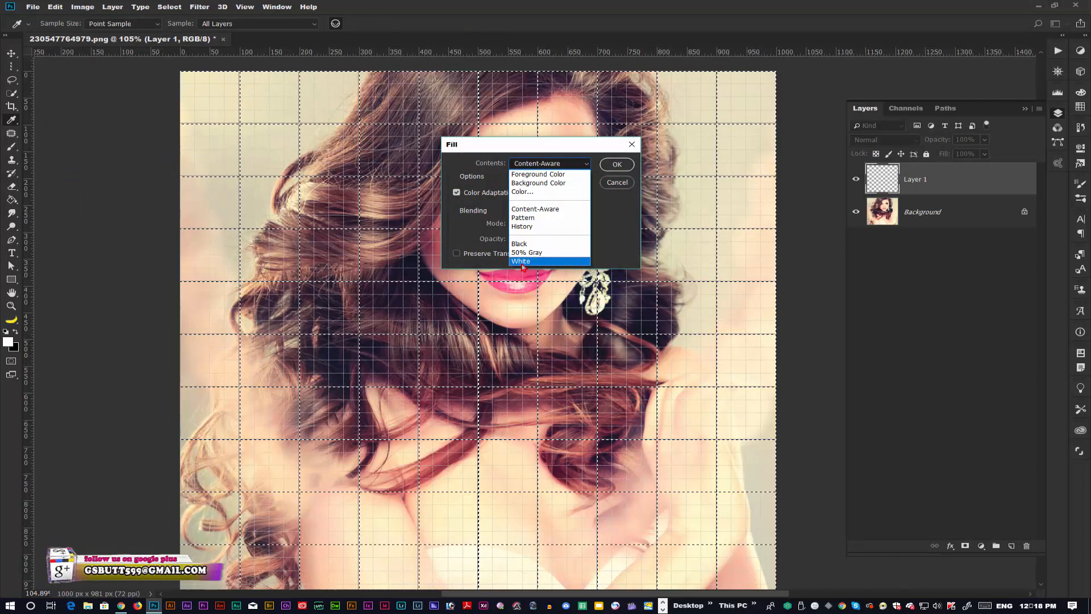
pyautogui.click(513, 254)
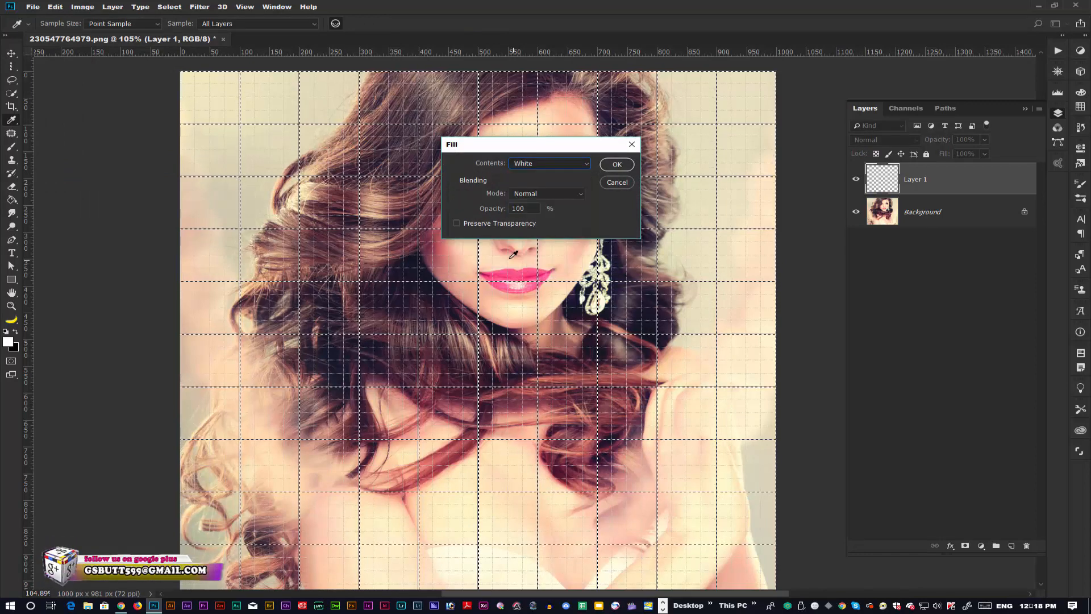
pyautogui.click(617, 164)
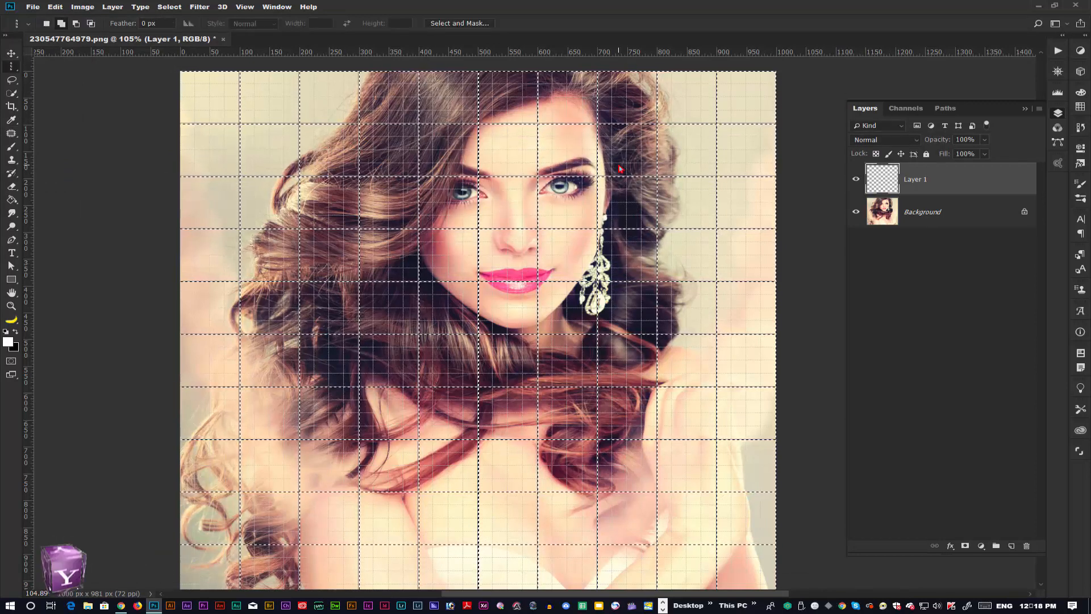
# - Deselect the filled lines and hide the grid overlay
pyautogui.click(170, 7)
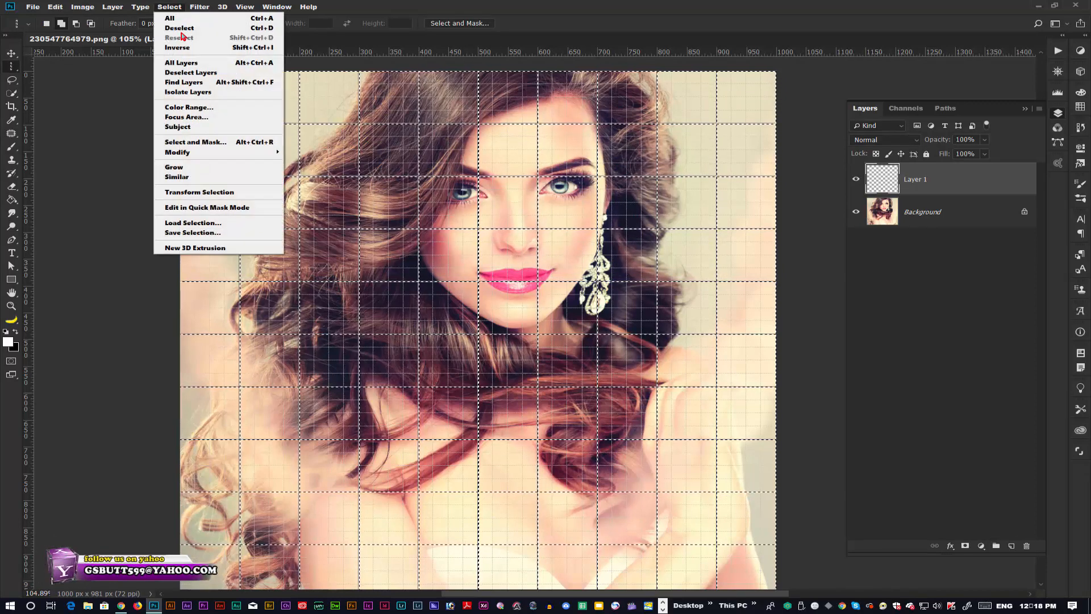
pyautogui.click(183, 31)
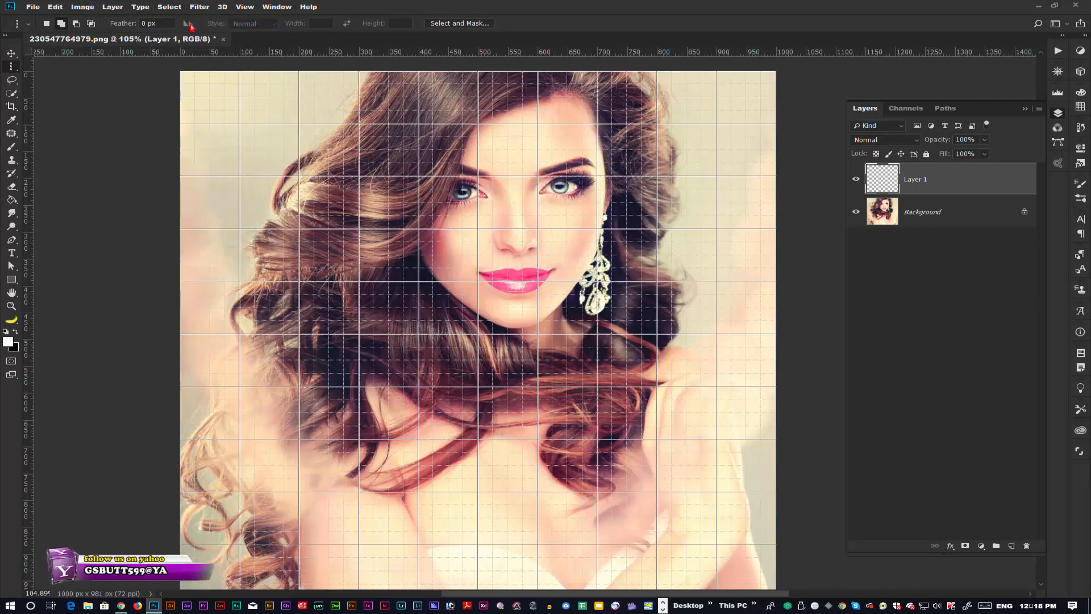
pyautogui.click(250, 8)
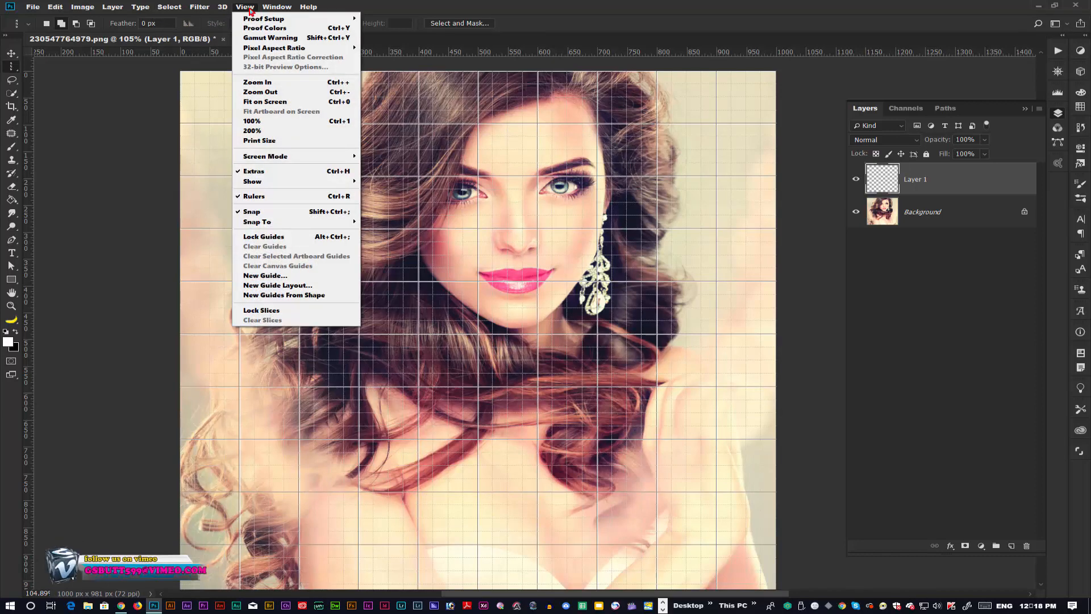
pyautogui.moveTo(271, 181)
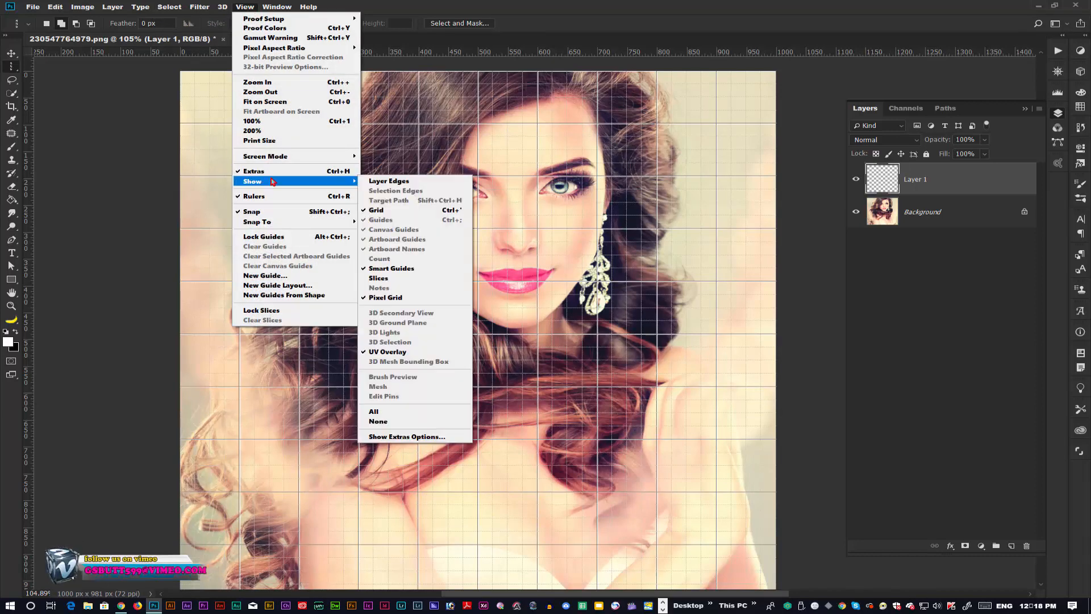
pyautogui.click(392, 210)
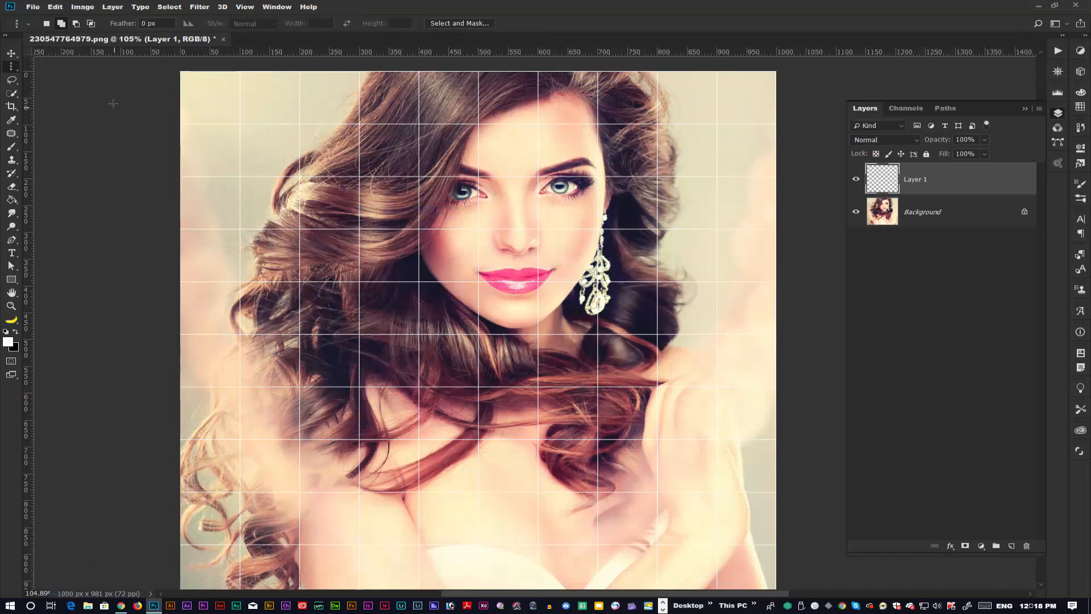
# - Select the grid cell in the image's upper-left corner with the Magic Wand tool and switch it to Add to Selection
pyautogui.moveTo(604, 270); pyautogui.dragTo(552, 276)
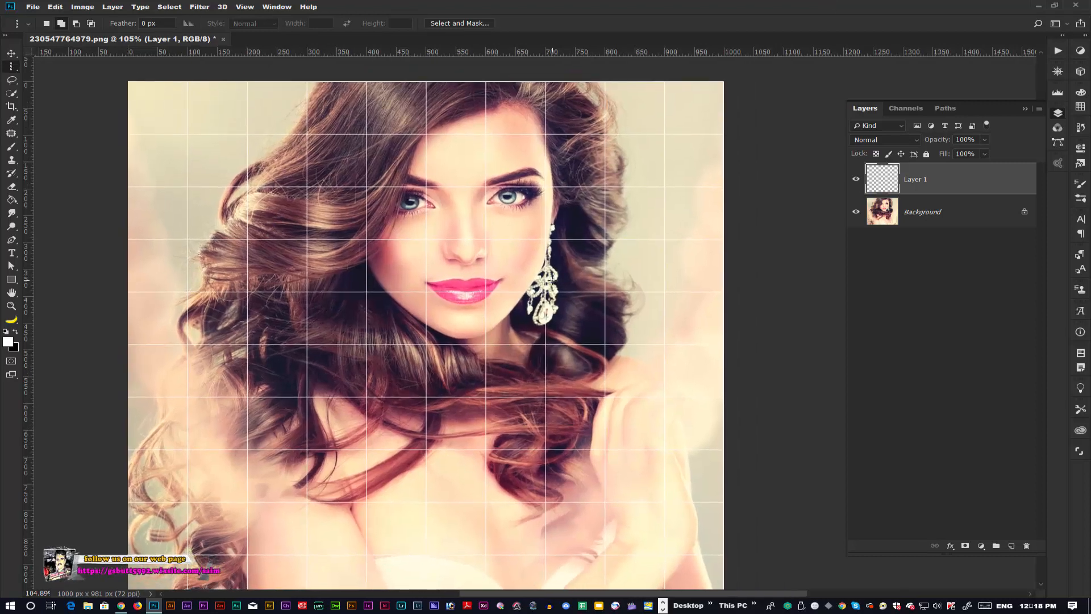
pyautogui.scroll(-1, 551, 279)
pyautogui.scroll(-1, 565, 294)
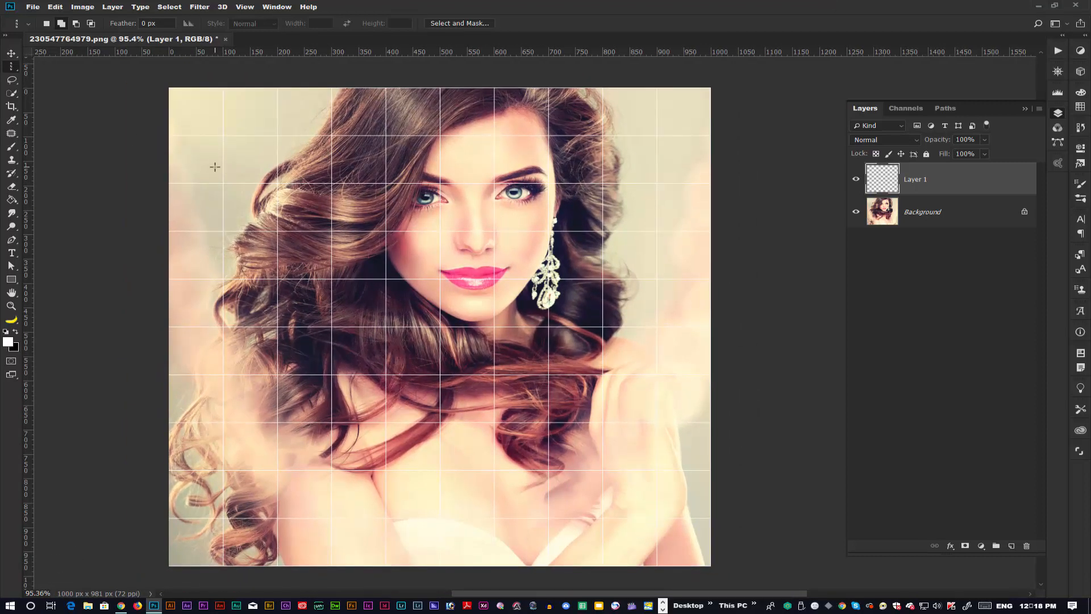
pyautogui.click(12, 94)
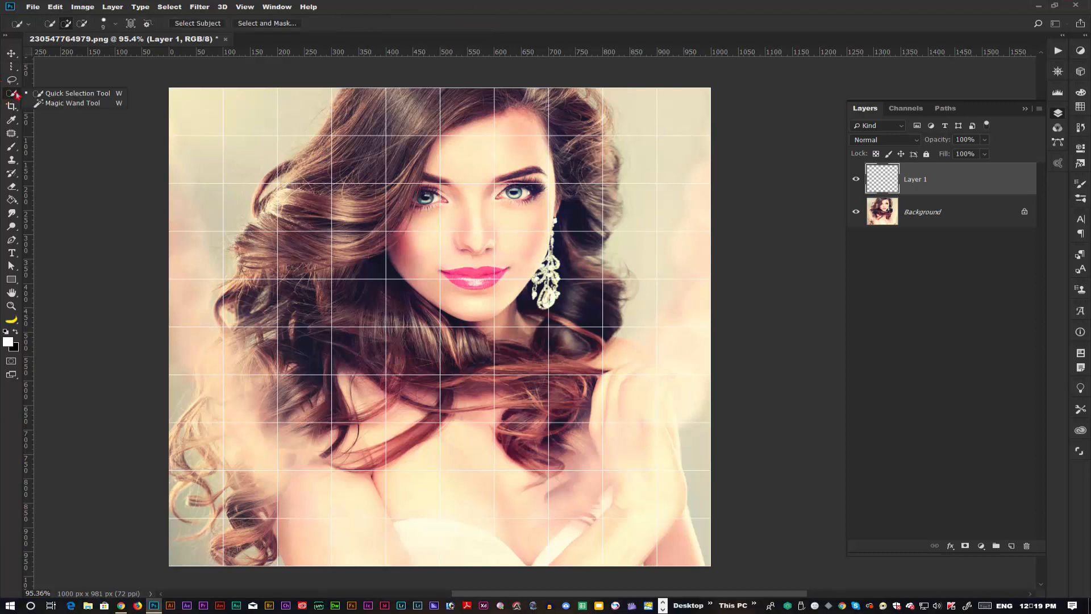
pyautogui.click(57, 103)
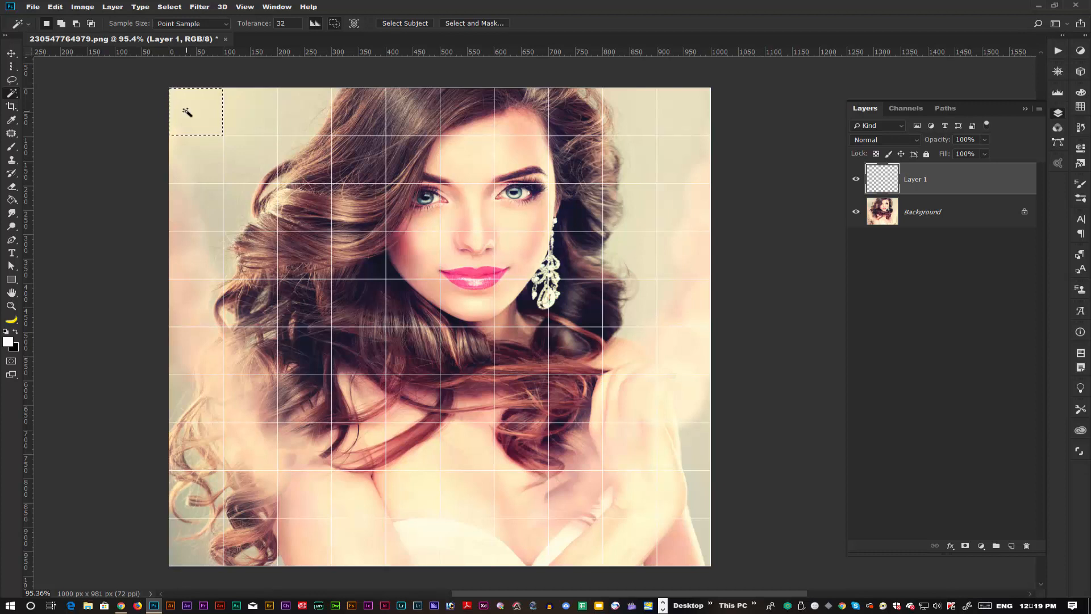
pyautogui.click(61, 24)
# - Add the nine remaining cells along the diagonal down to the image's lower-right corner to the selection
pyautogui.click(254, 170)
pyautogui.click(292, 207)
pyautogui.click(354, 254)
pyautogui.click(435, 309)
pyautogui.click(467, 346)
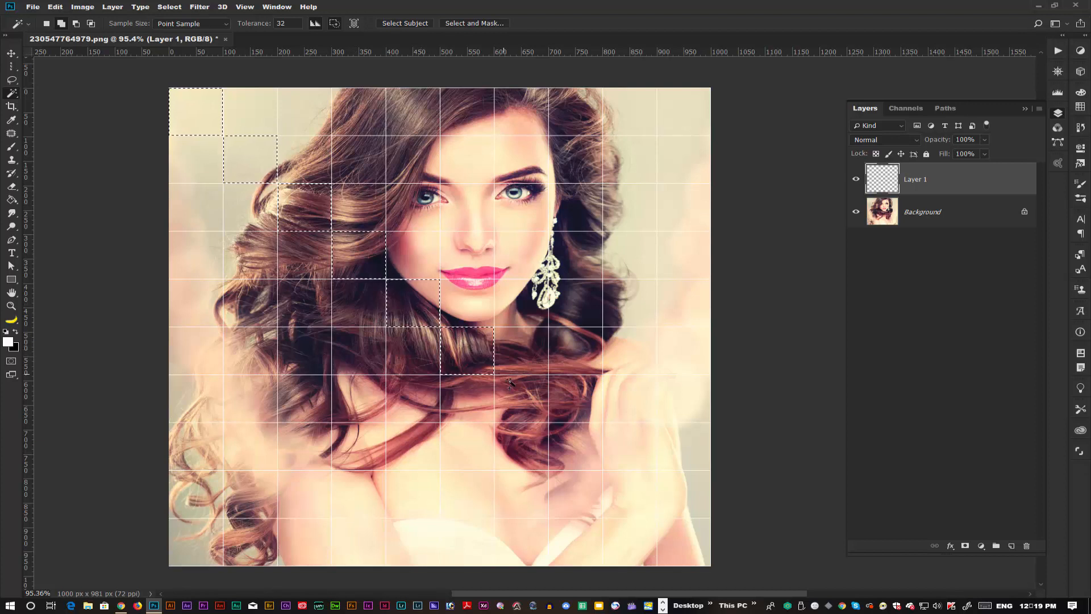
pyautogui.click(529, 400)
pyautogui.click(580, 448)
pyautogui.click(625, 485)
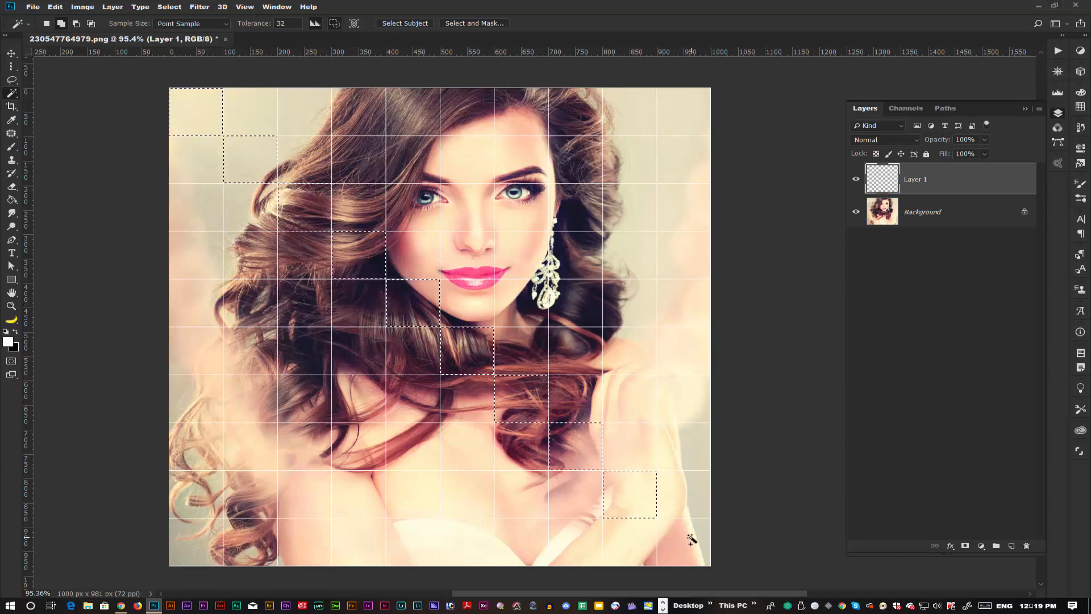
pyautogui.click(692, 538)
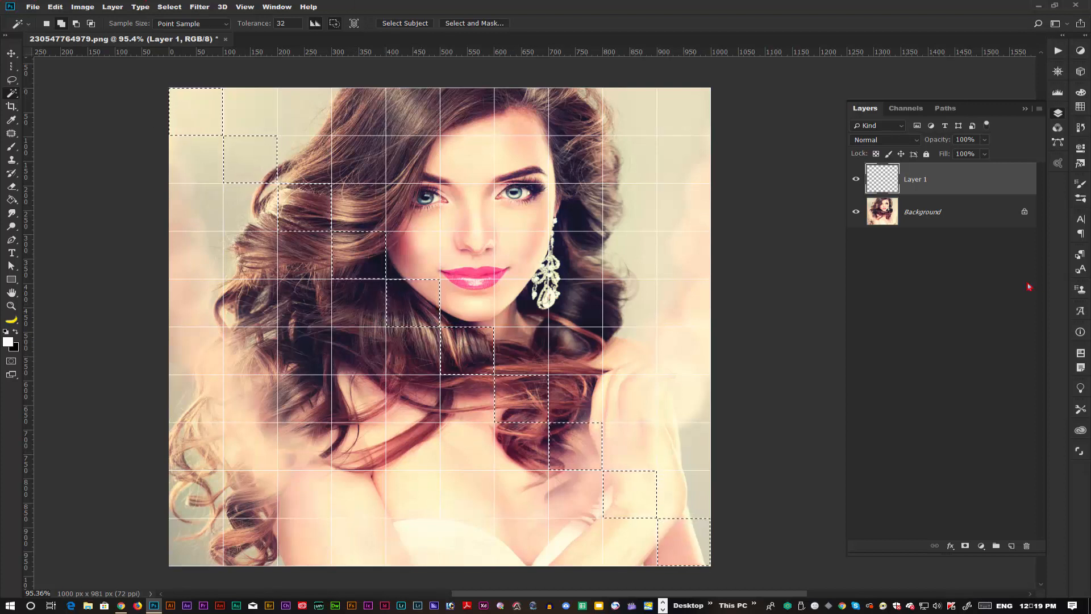
# - Add a Hue/Saturation adjustment layer above the Background for the selected diagonal cells and shift its hue to +114
pyautogui.click(946, 221)
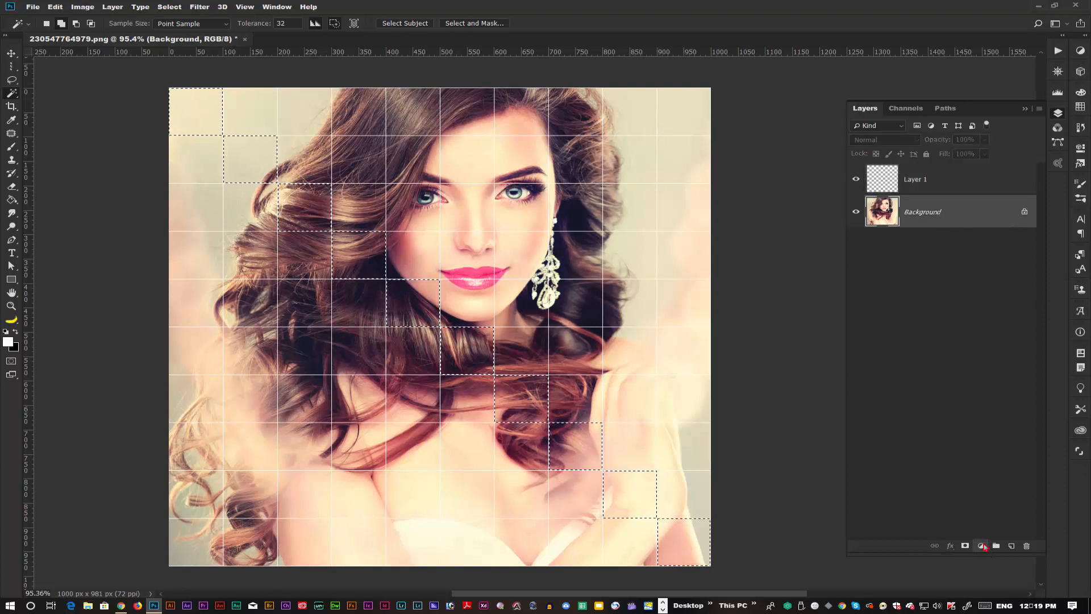
pyautogui.click(981, 546)
pyautogui.click(1015, 446)
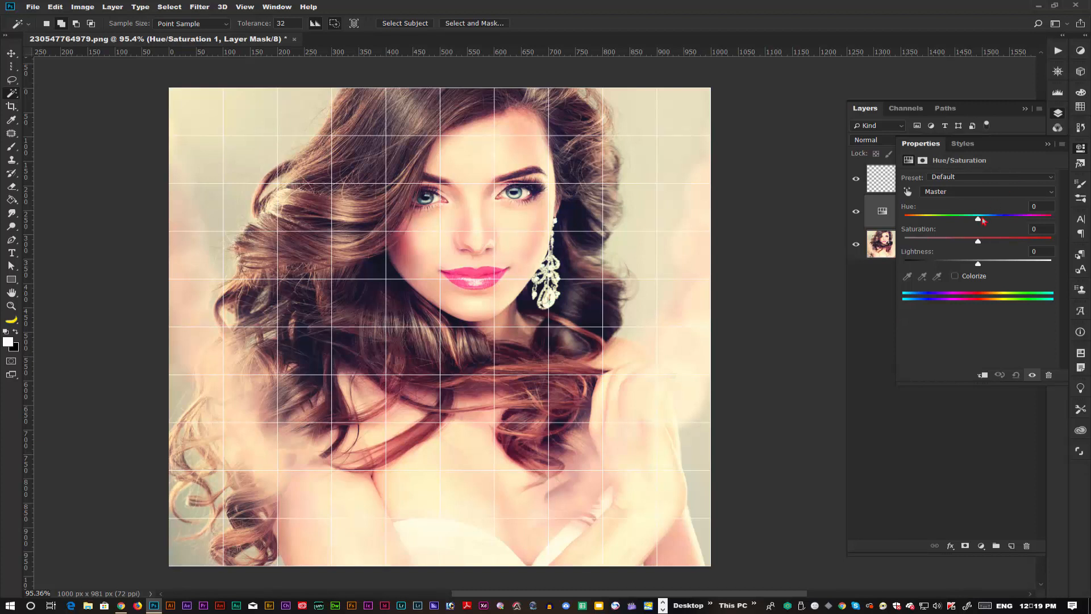
pyautogui.moveTo(983, 221); pyautogui.dragTo(1034, 228)
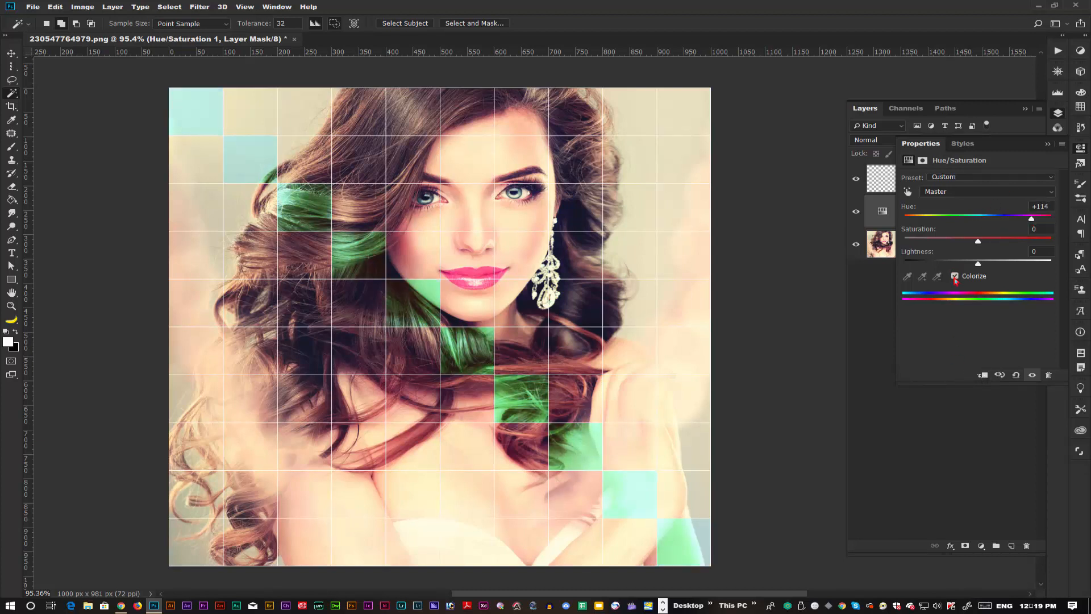
# - Turn on Colorize for the diagonal cells' adjustment and set its hue to 264 and saturation to 47
pyautogui.click(955, 277)
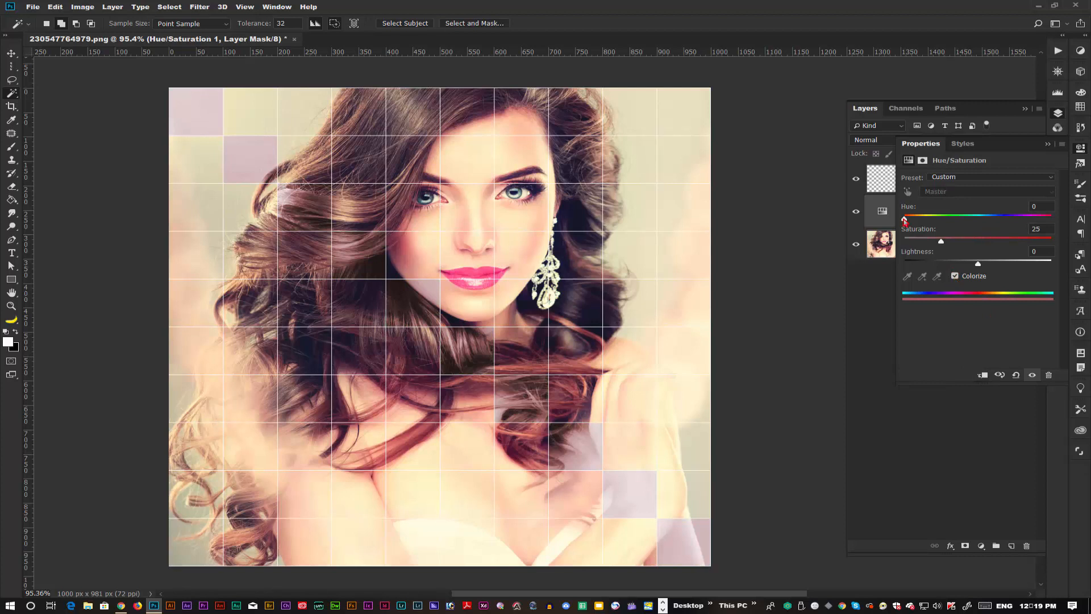
pyautogui.moveTo(905, 220); pyautogui.dragTo(1015, 225)
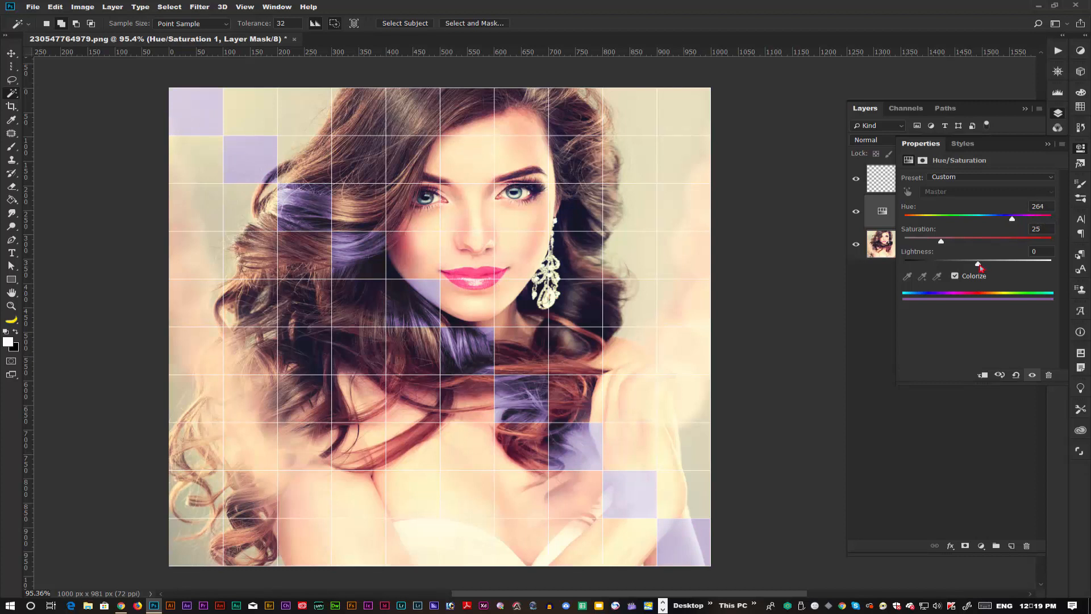
pyautogui.moveTo(945, 243); pyautogui.dragTo(976, 242)
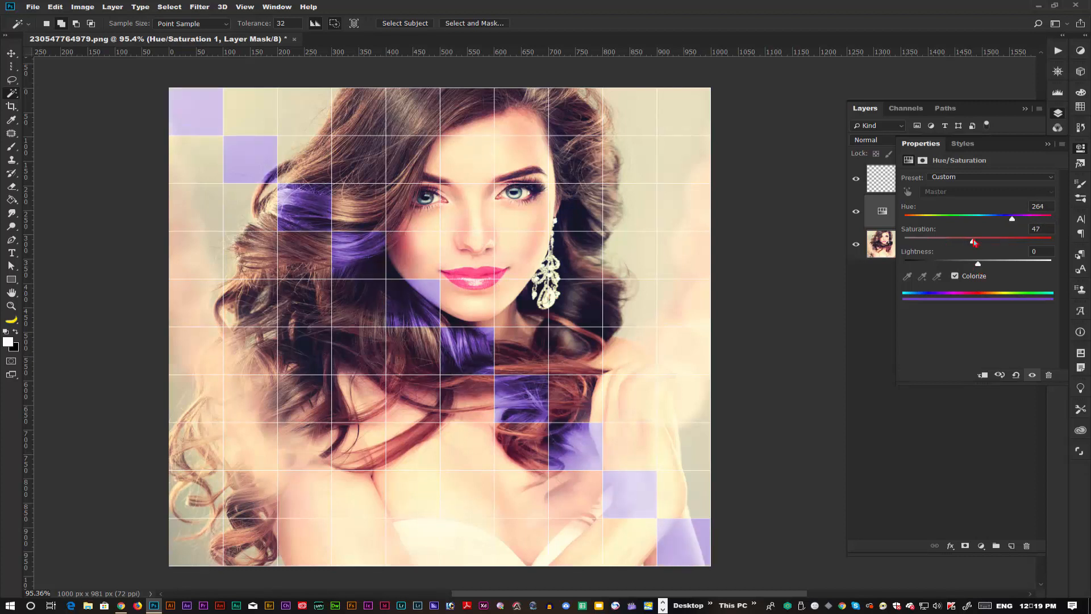
# - Refine the first diagonal's Hue/Saturation adjustment to hue 327, saturation 43 and lightness +17
pyautogui.moveTo(985, 268); pyautogui.dragTo(992, 267)
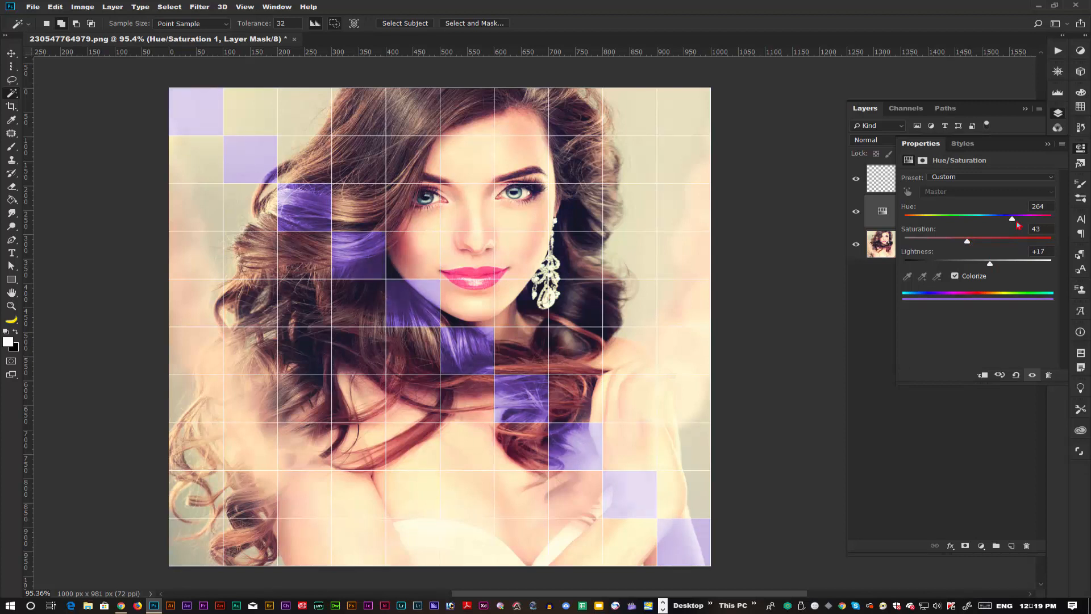
pyautogui.moveTo(1017, 225); pyautogui.dragTo(1039, 223)
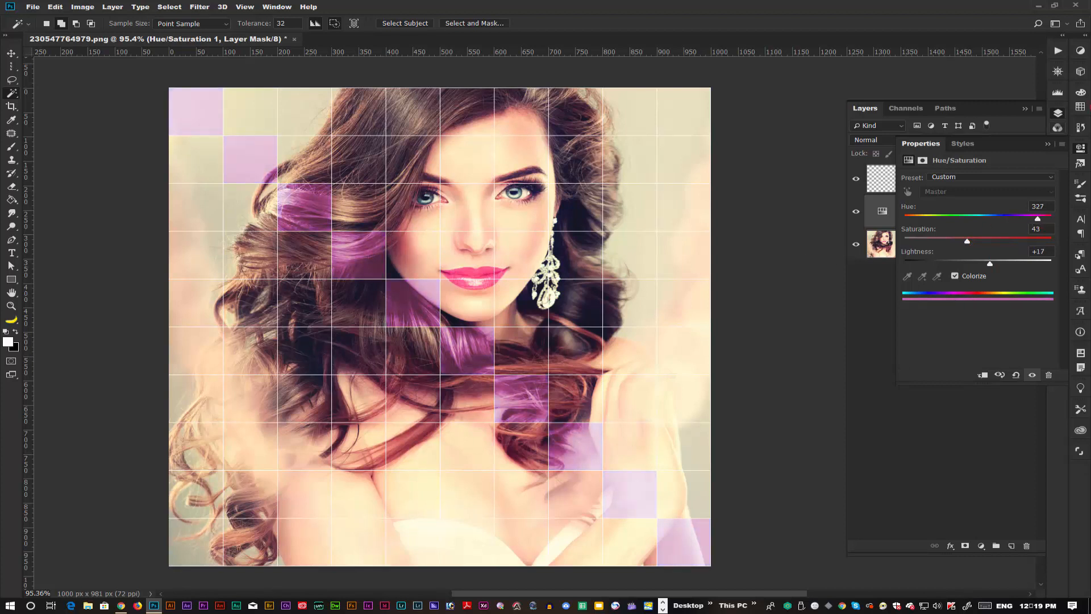
pyautogui.click(1052, 145)
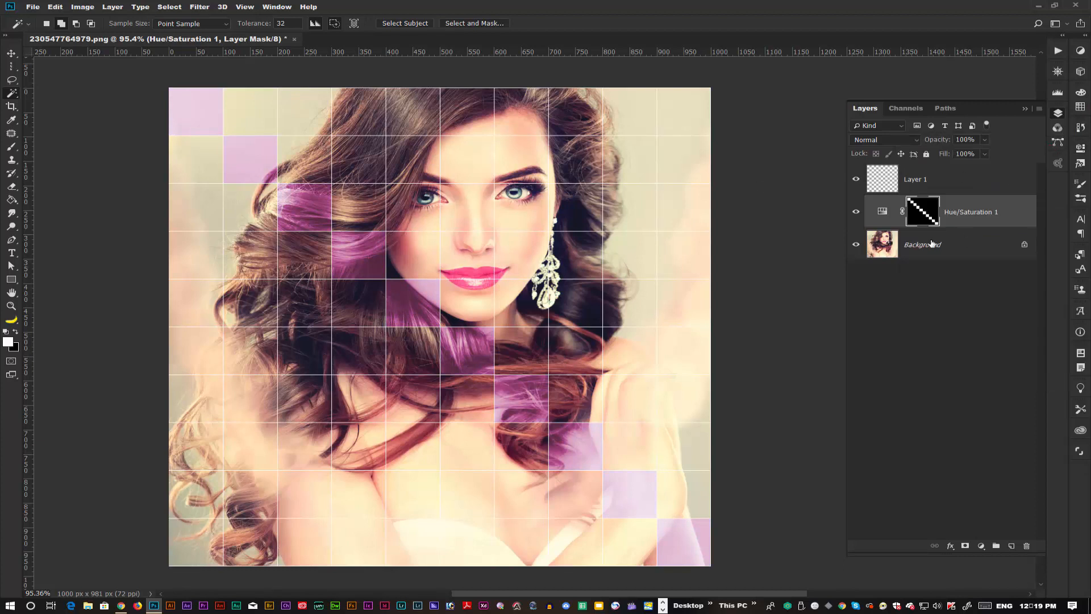
# - Select the ten cells along the opposite diagonal of the Layer 1 grid, from the image's upper-right corner to its lower-left corner
pyautogui.click(949, 183)
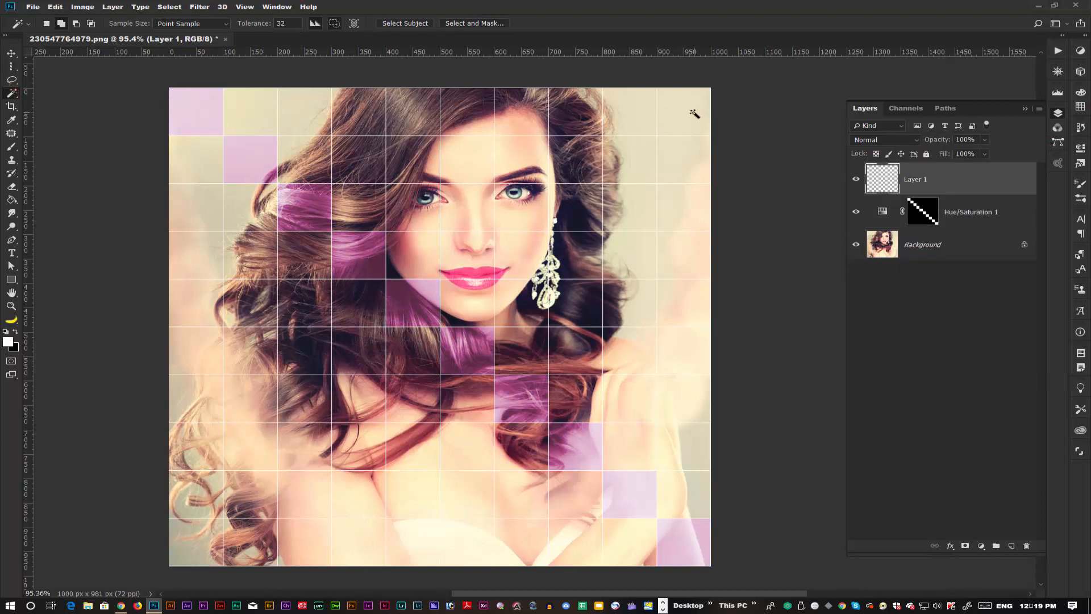
pyautogui.click(673, 130)
pyautogui.click(620, 166)
pyautogui.click(583, 200)
pyautogui.click(531, 250)
pyautogui.click(482, 301)
pyautogui.click(414, 354)
pyautogui.click(352, 396)
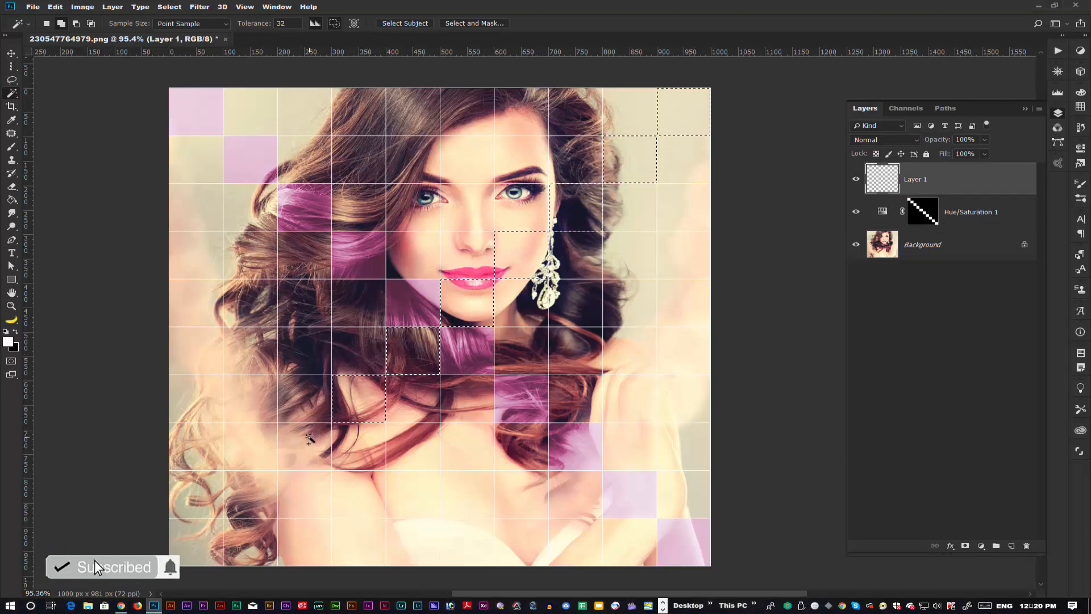
pyautogui.click(299, 452)
pyautogui.click(232, 515)
pyautogui.click(202, 543)
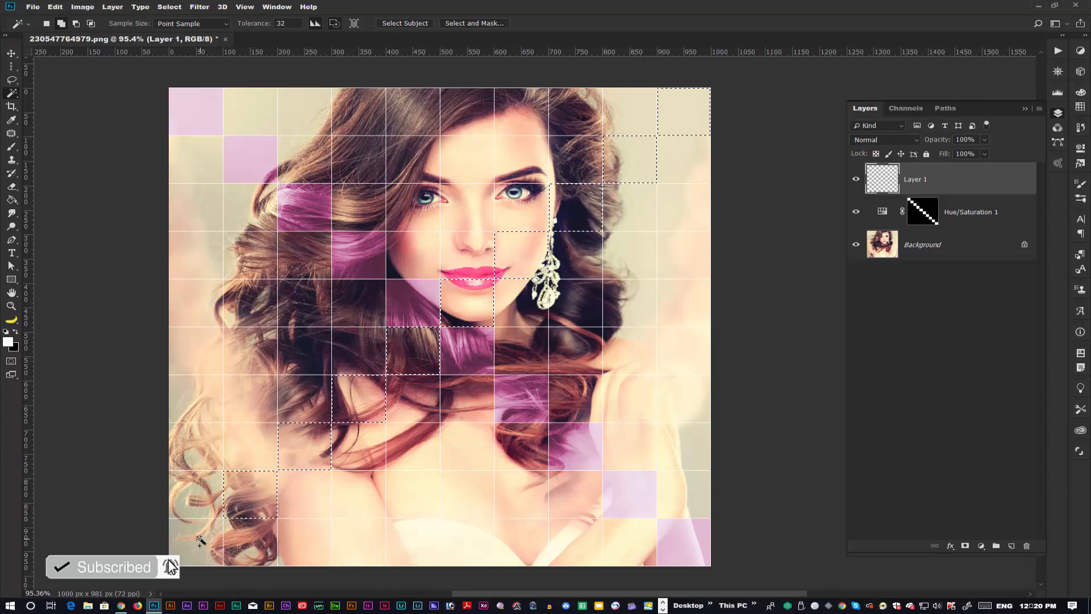
# - Add a Hue/Saturation adjustment layer above the Background for the selected opposite-diagonal cells and turn on Colorize
pyautogui.click(939, 255)
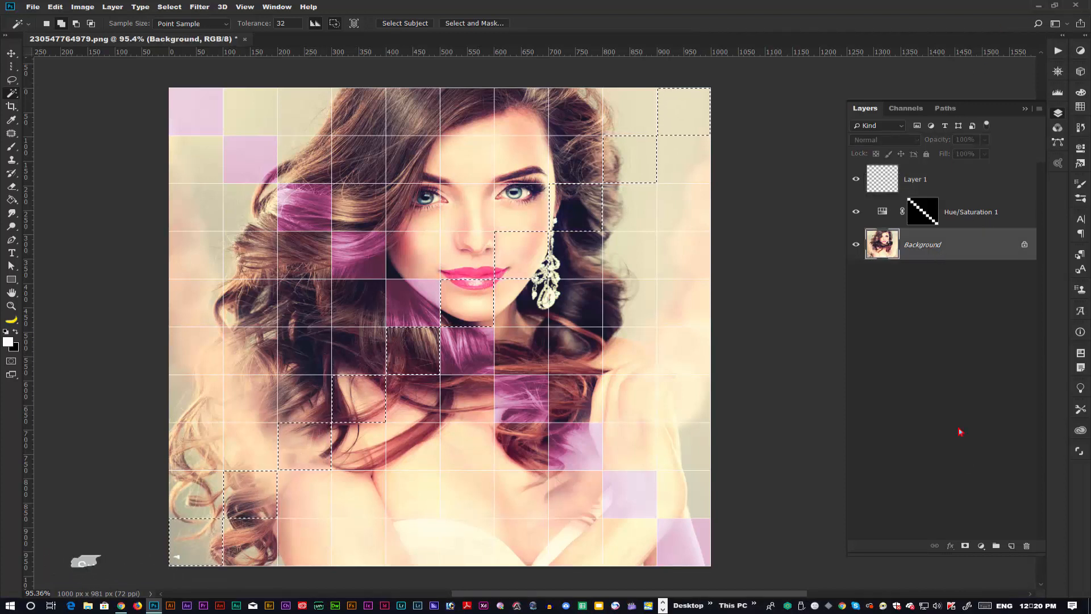
pyautogui.click(981, 546)
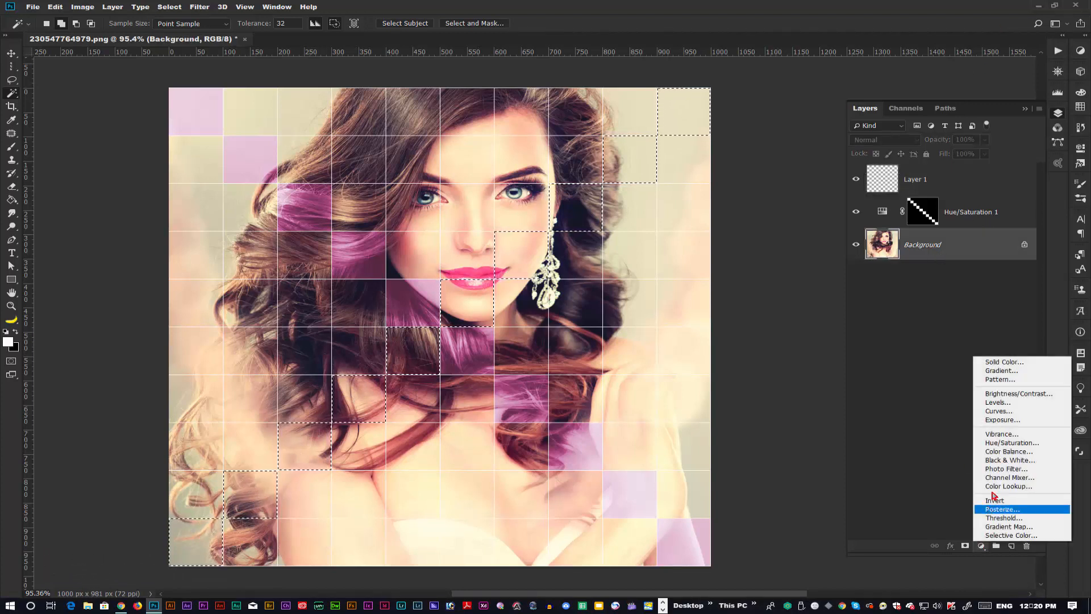
pyautogui.click(1003, 443)
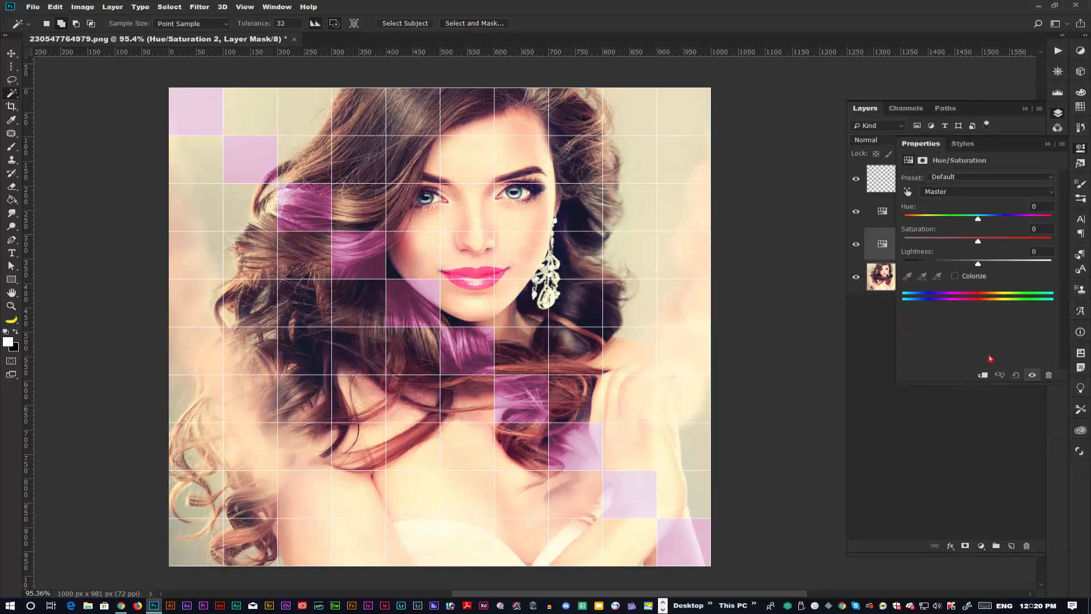
pyautogui.click(956, 277)
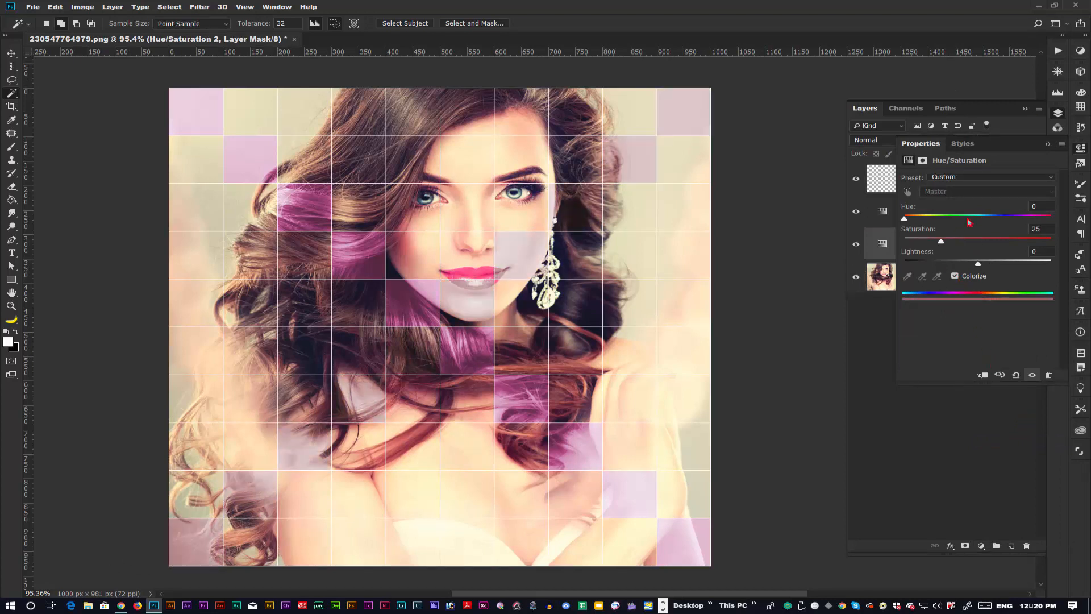
# - Tint the opposite-diagonal cells red with hue 359 and lightness +9, and adjust their saturation
pyautogui.moveTo(905, 220); pyautogui.dragTo(1024, 221)
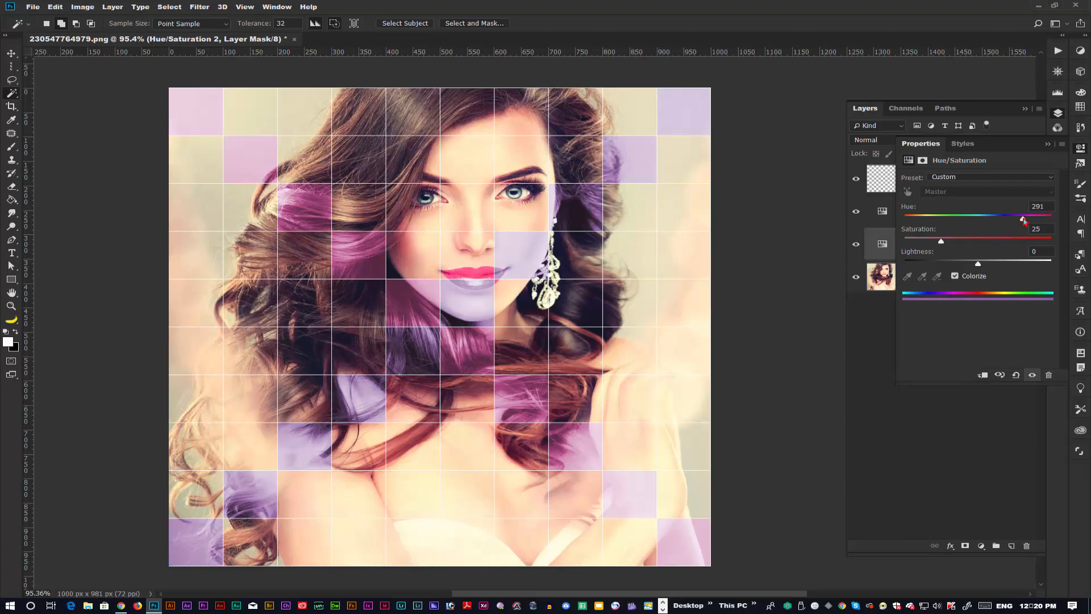
pyautogui.moveTo(963, 238); pyautogui.dragTo(926, 223)
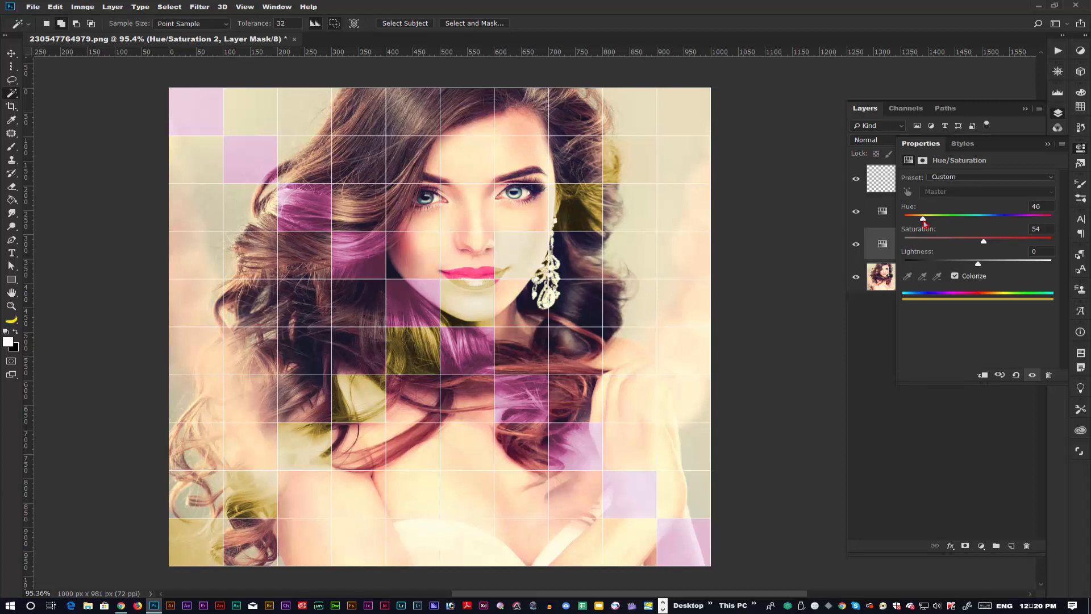
pyautogui.moveTo(925, 224); pyautogui.dragTo(1052, 226)
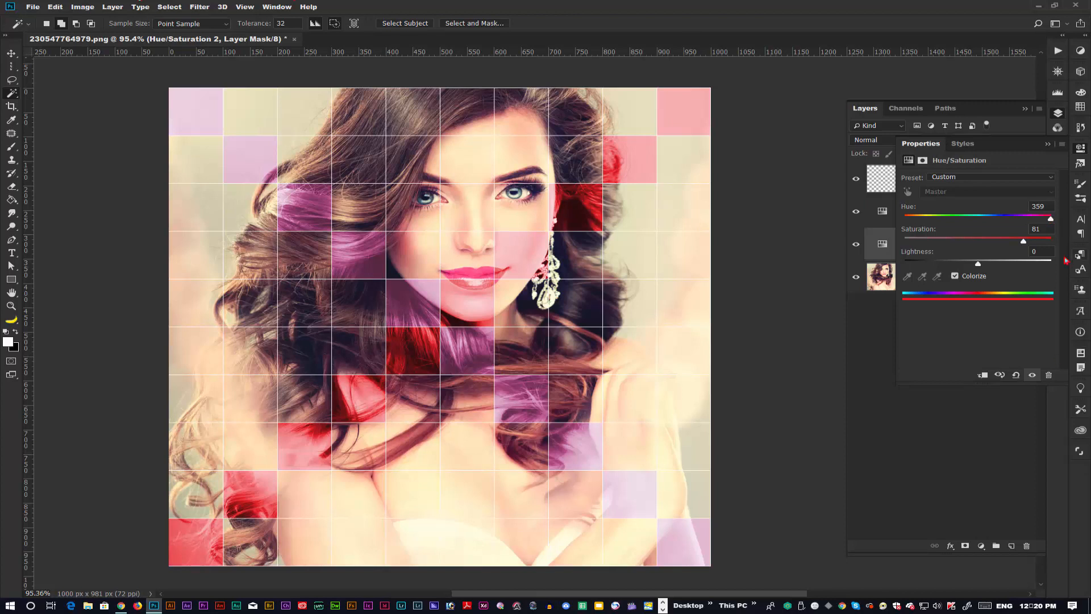
pyautogui.moveTo(978, 263)
pyautogui.mouseDown()
pyautogui.moveTo(991, 263)
pyautogui.moveTo(986, 274)
pyautogui.mouseUp()
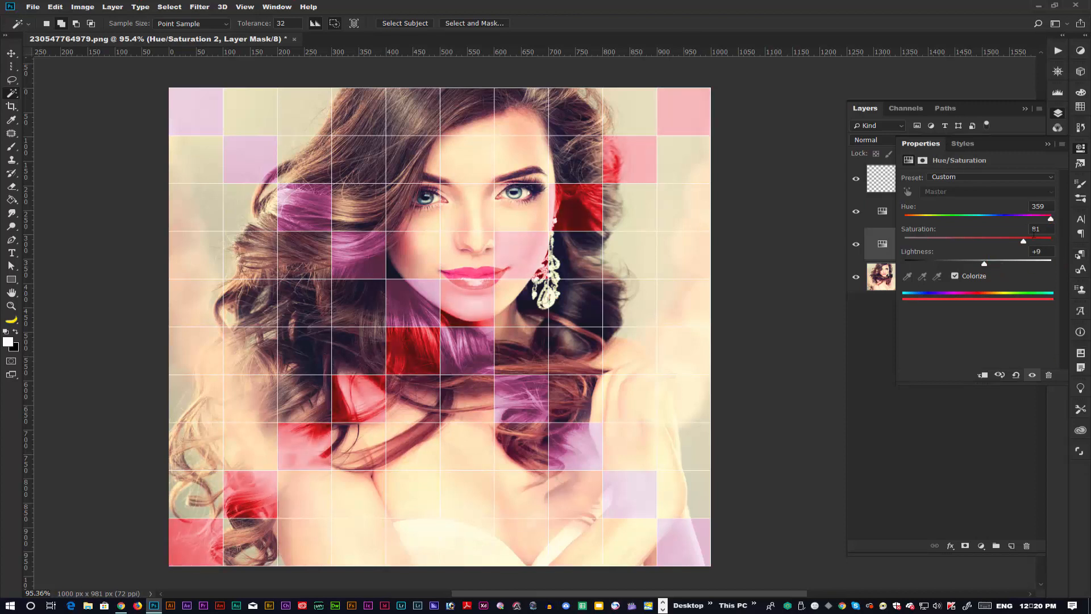
pyautogui.moveTo(1024, 243); pyautogui.dragTo(999, 246)
pyautogui.click(1048, 145)
# - Select the untinted cells in the third column of the Layer 1 grid, from the first row down to the seventh
pyautogui.click(937, 185)
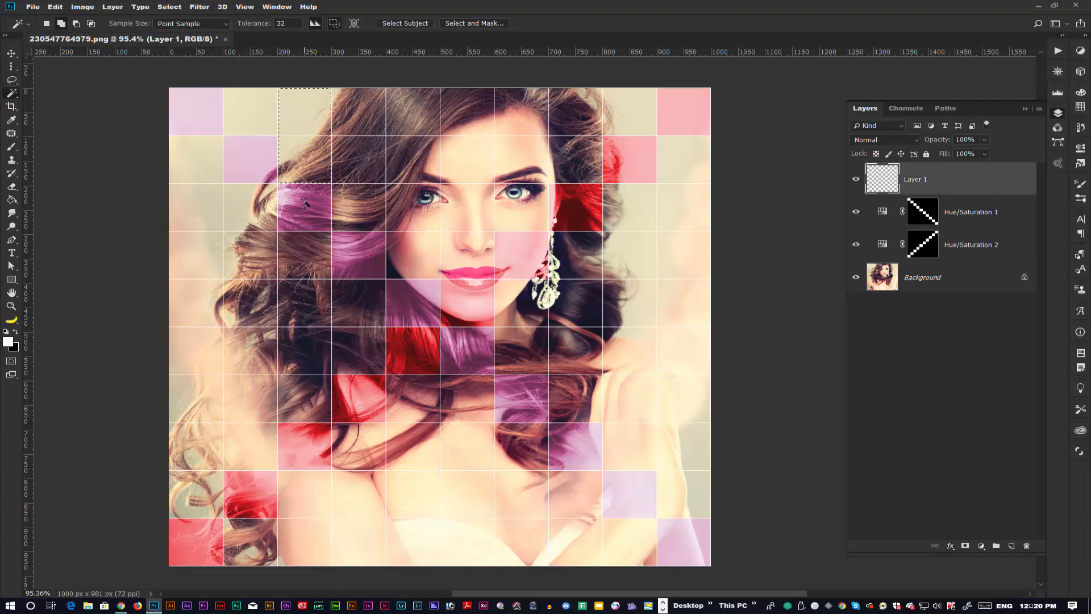
pyautogui.click(307, 166)
pyautogui.click(304, 250)
pyautogui.click(311, 351)
pyautogui.click(307, 398)
# - Add columns four and five of row eight, and columns five and six of rows seven, nine and ten to the selection
pyautogui.click(354, 449)
pyautogui.click(407, 455)
pyautogui.click(413, 398)
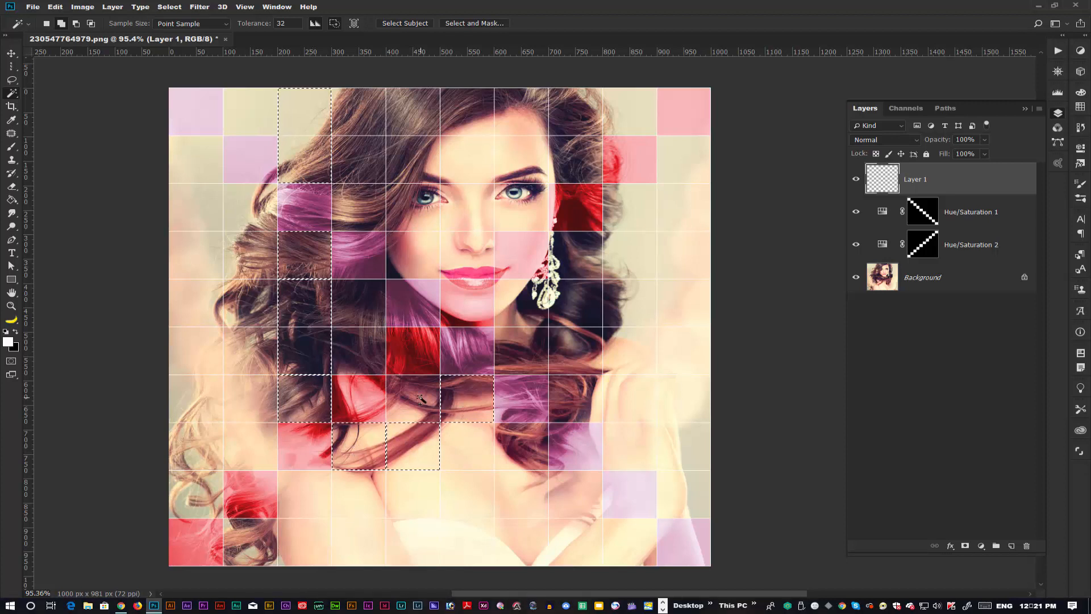
pyautogui.click(467, 398)
pyautogui.click(463, 504)
pyautogui.click(414, 500)
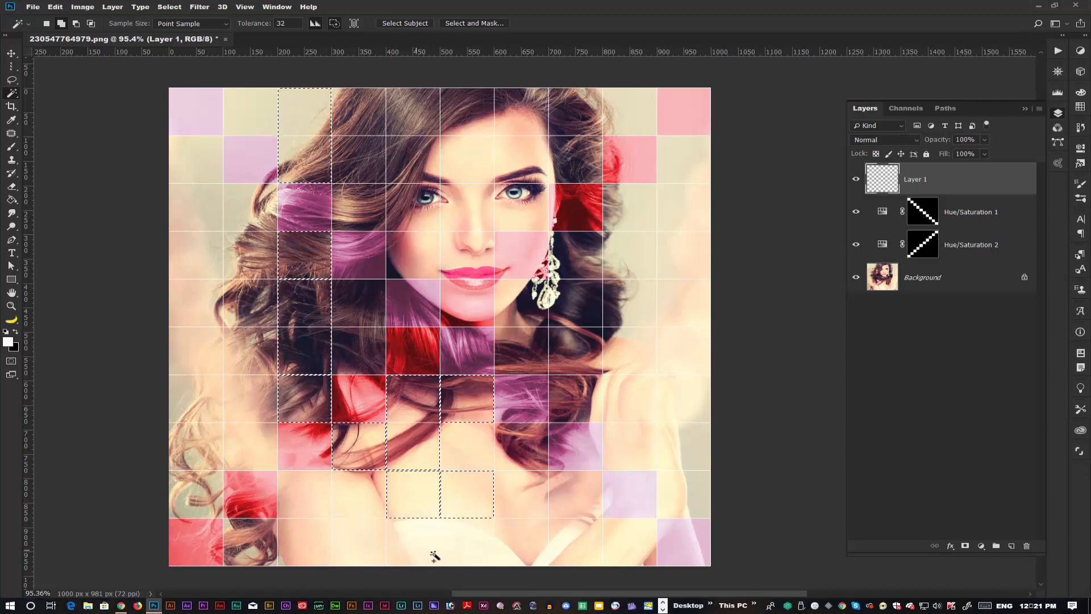
pyautogui.click(433, 556)
pyautogui.click(490, 557)
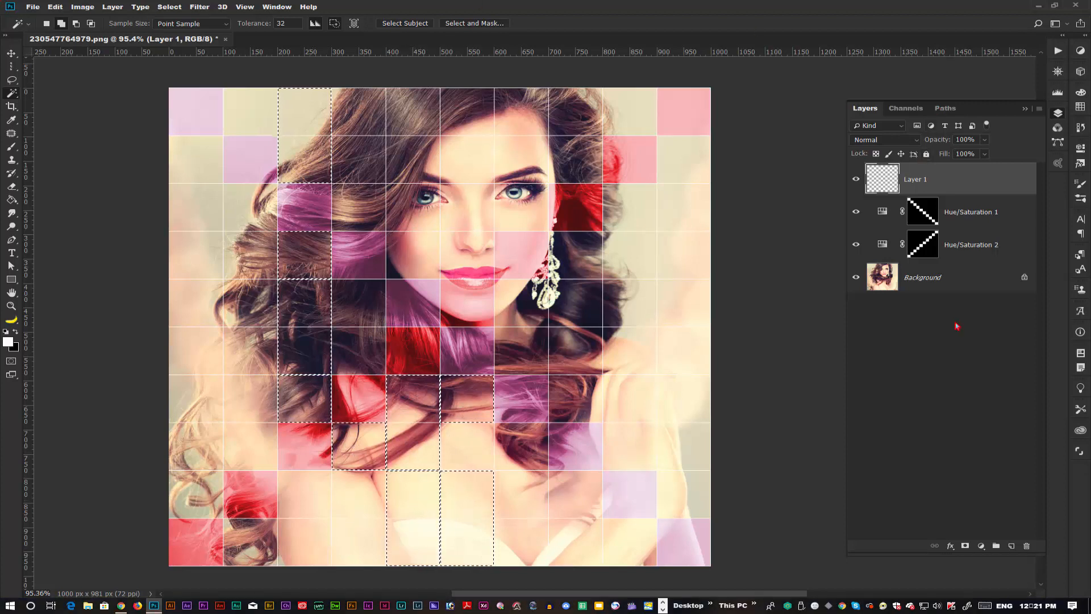
# - Add a Hue/Saturation adjustment layer above the Background for the selected third-column and lower cells, with Colorize on
pyautogui.click(948, 284)
pyautogui.click(981, 546)
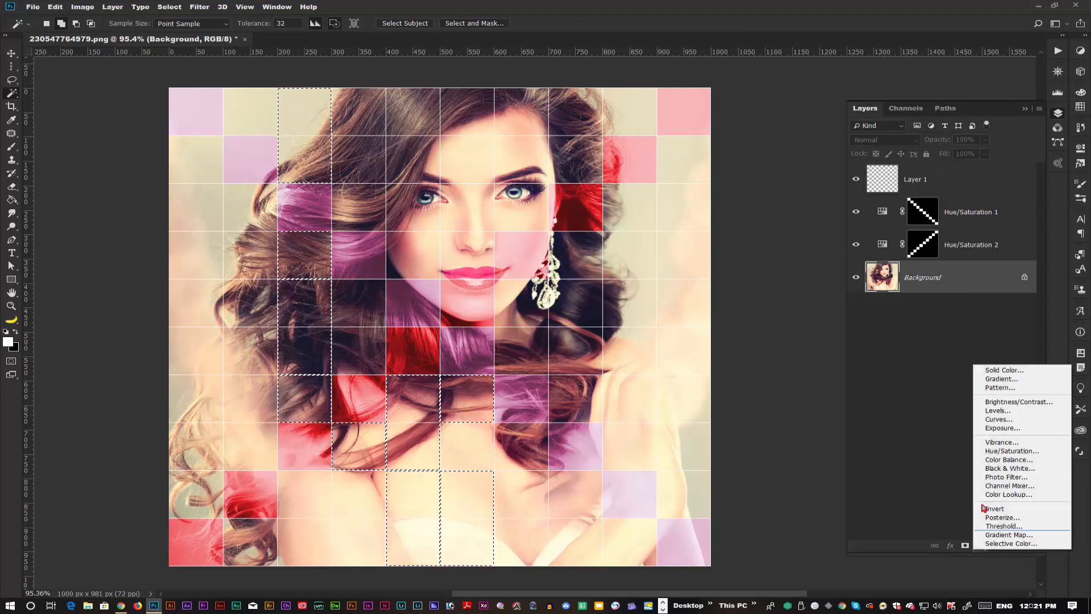
pyautogui.click(1011, 451)
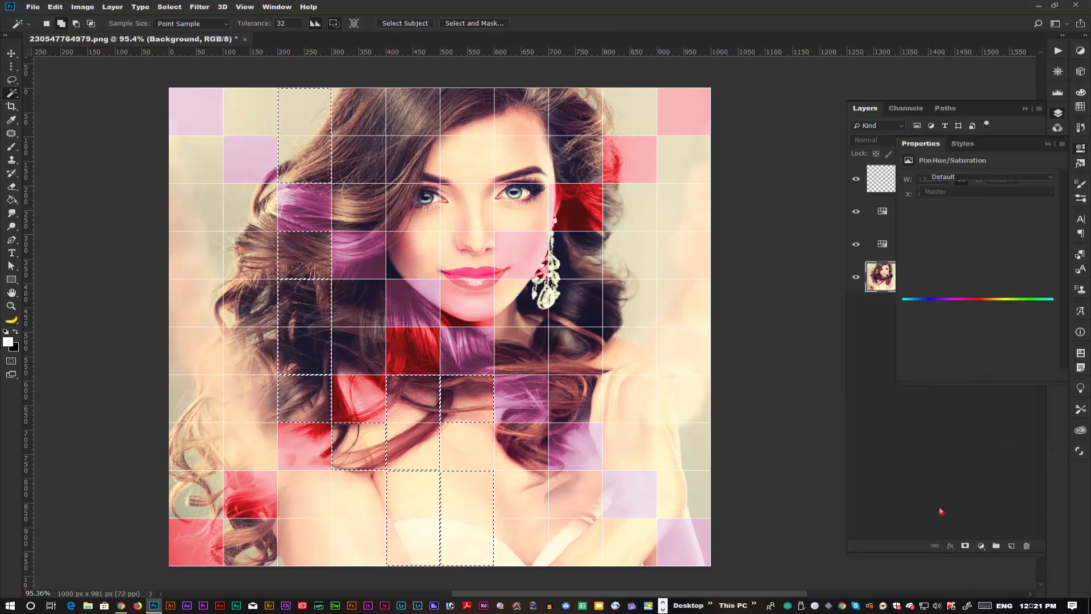
pyautogui.click(956, 276)
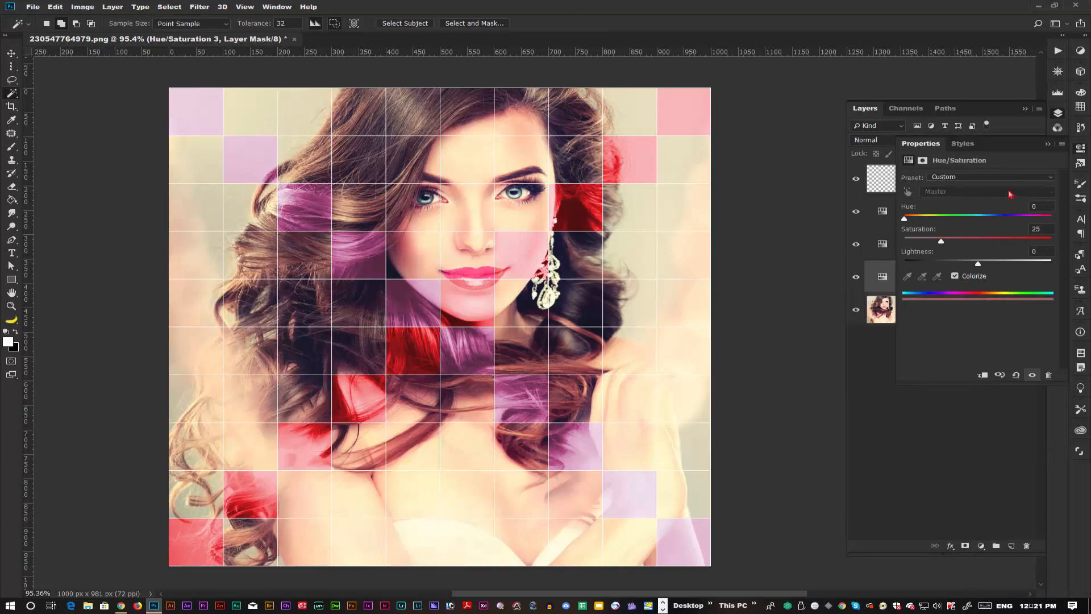
# - Tint the third-column and lower cells muted blue with hue 202, saturation 30 and lightness -3
pyautogui.moveTo(908, 224); pyautogui.dragTo(1052, 243)
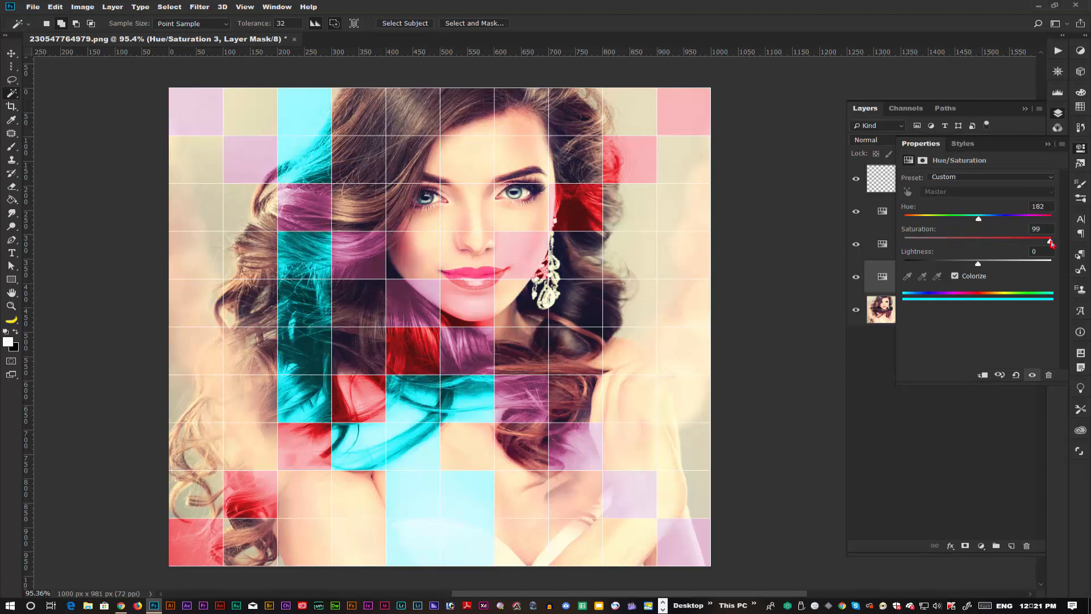
pyautogui.moveTo(978, 264)
pyautogui.mouseDown()
pyautogui.moveTo(1003, 263)
pyautogui.moveTo(977, 267)
pyautogui.mouseUp()
pyautogui.moveTo(979, 220); pyautogui.dragTo(1026, 244)
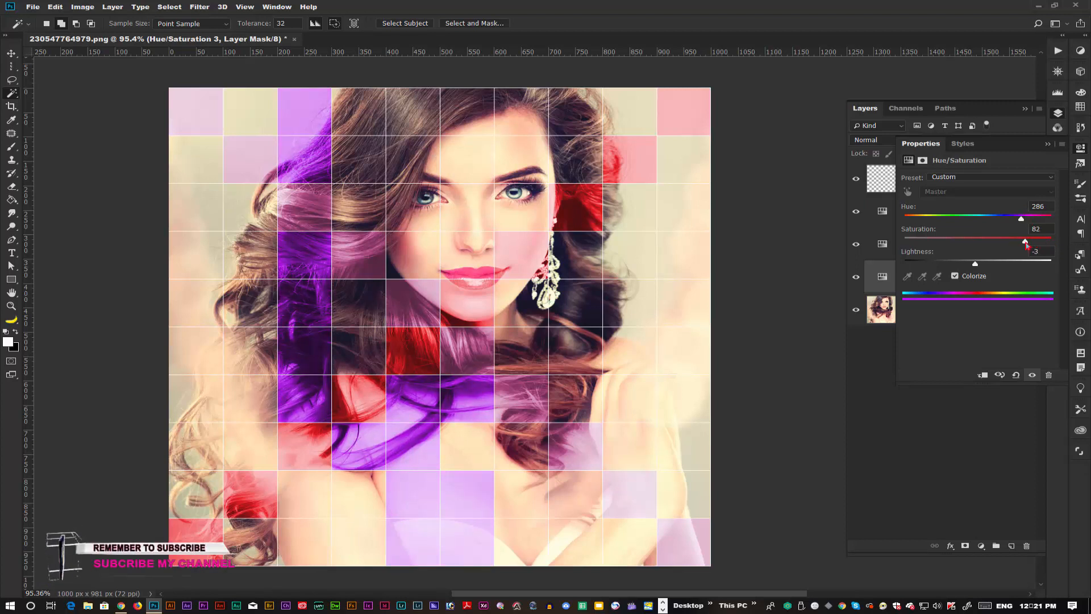
pyautogui.moveTo(1024, 243); pyautogui.dragTo(979, 243)
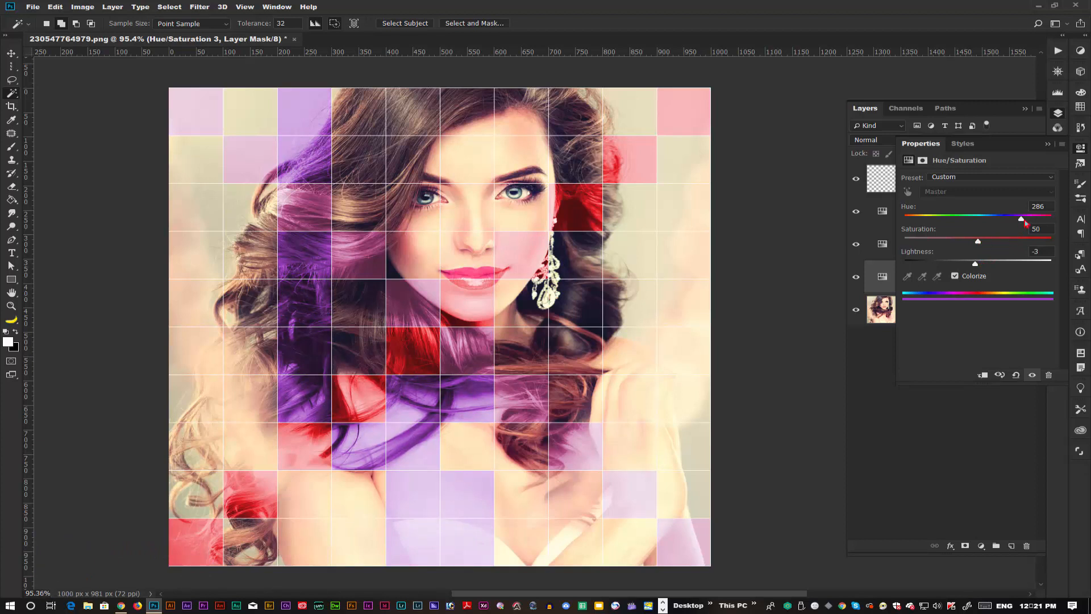
pyautogui.moveTo(1026, 222); pyautogui.dragTo(1068, 223)
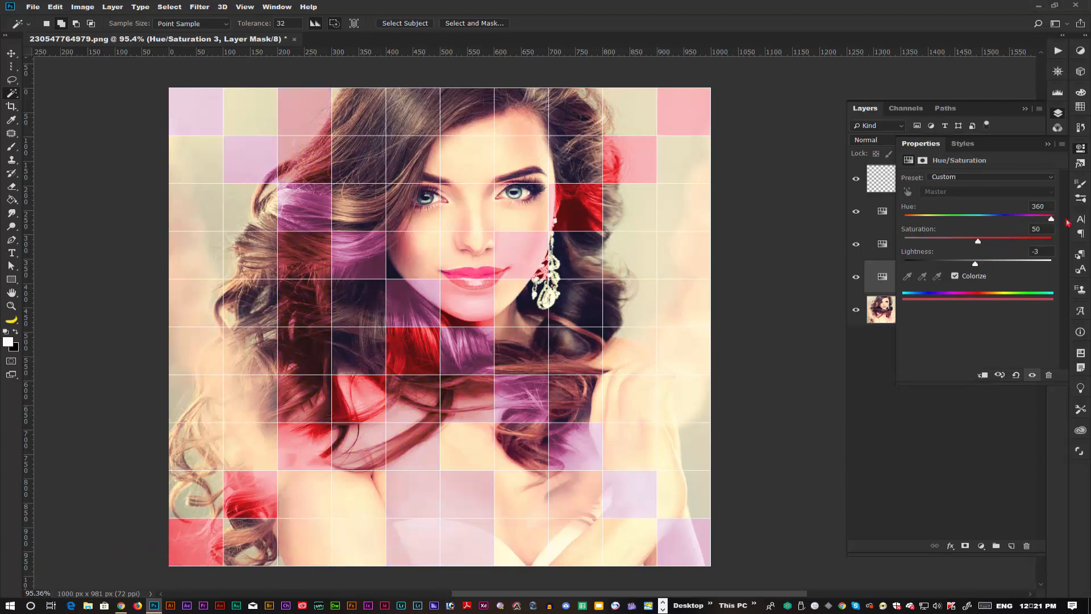
pyautogui.moveTo(993, 228); pyautogui.dragTo(952, 246)
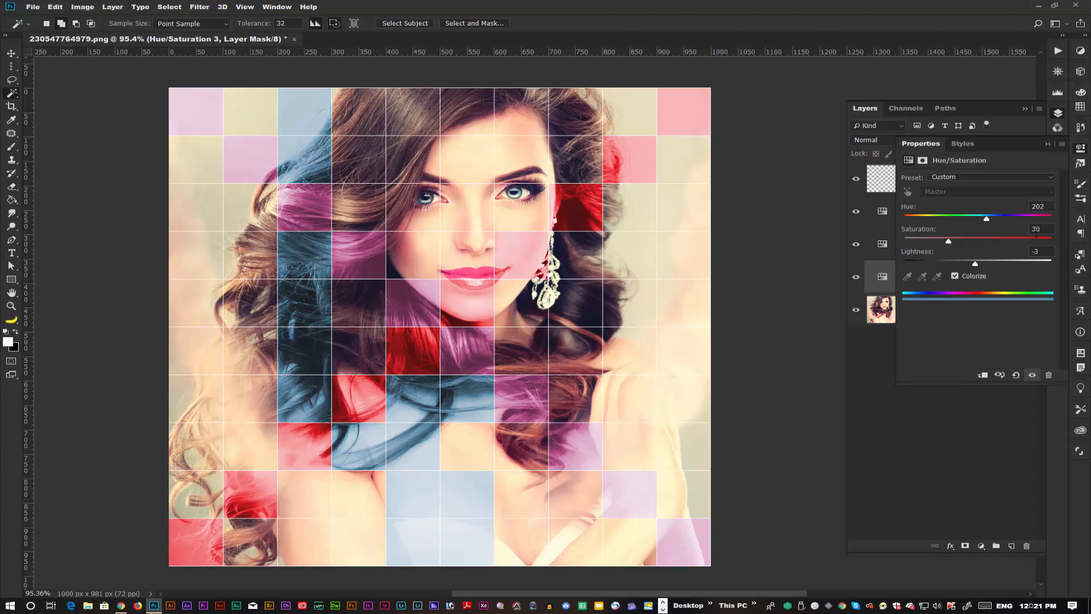
pyautogui.click(1049, 146)
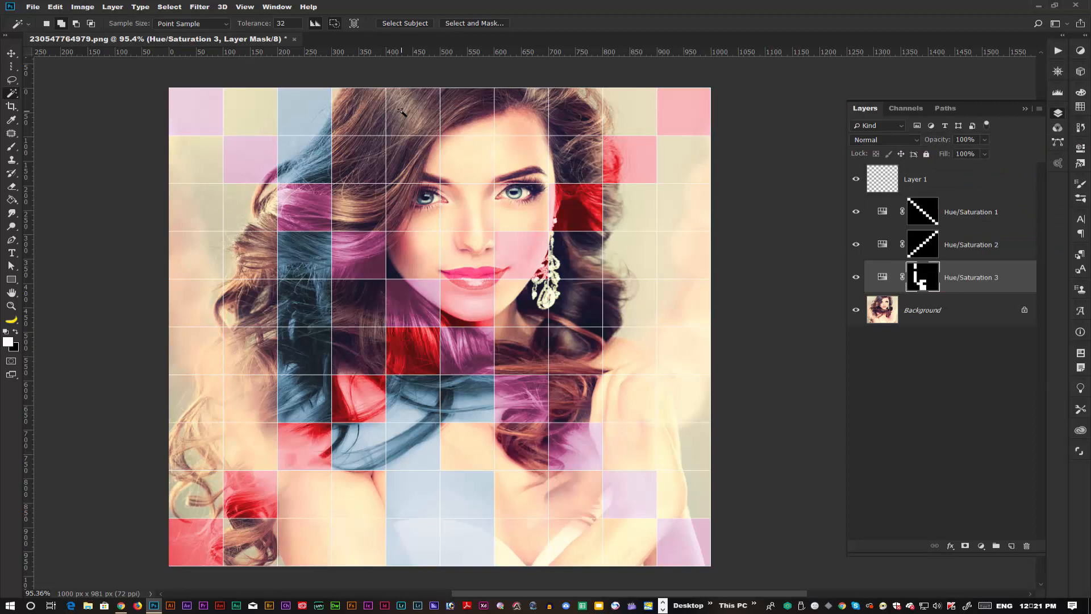
pyautogui.hotkey('ctrl', 'd')
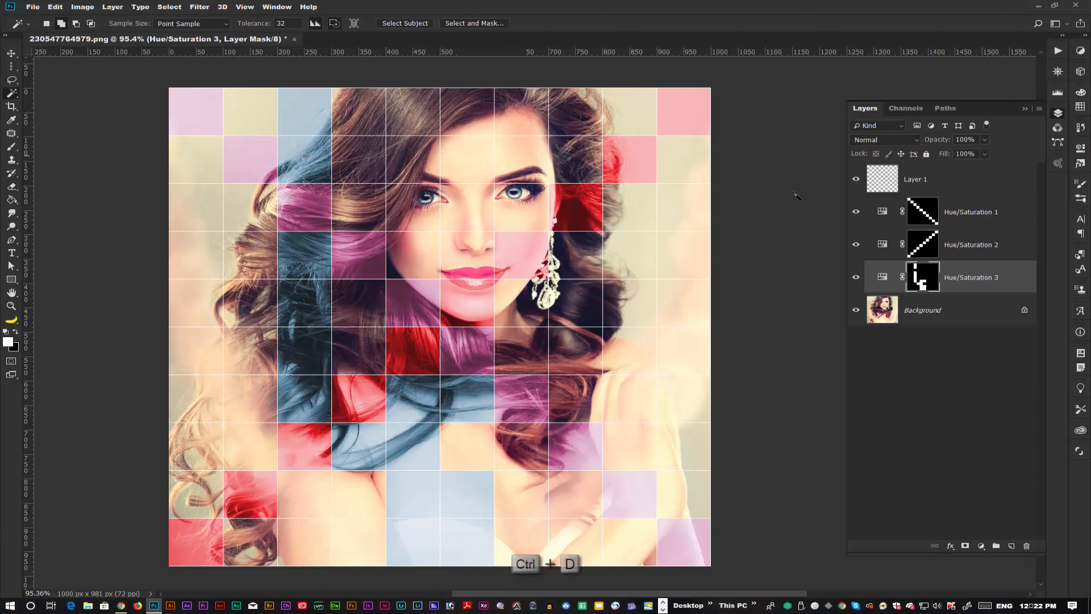
pyautogui.click(880, 322)
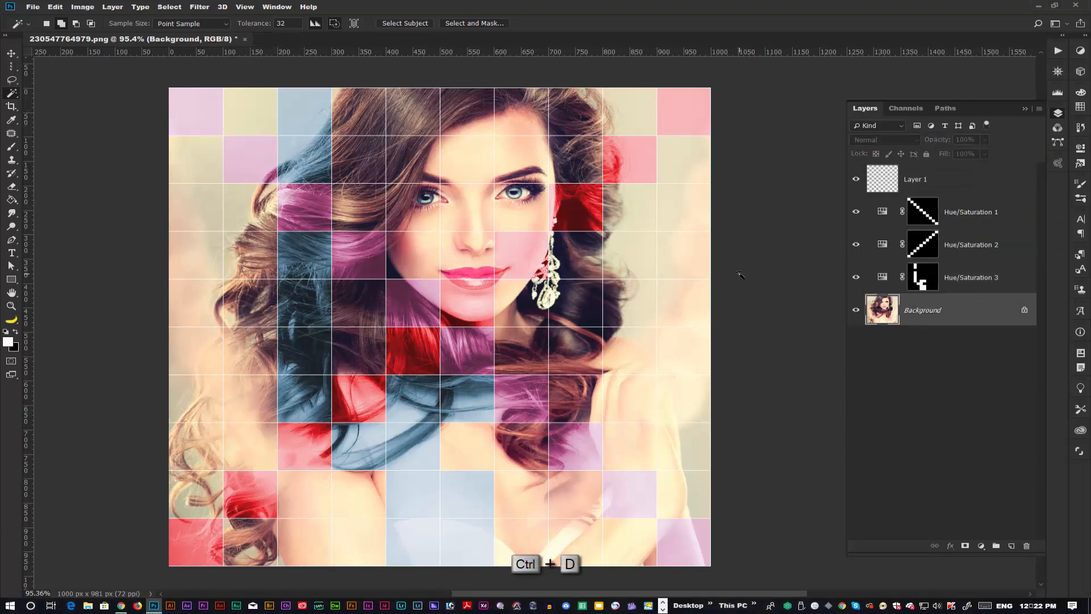
pyautogui.click(408, 115)
pyautogui.hotkey('ctrl', 'd')
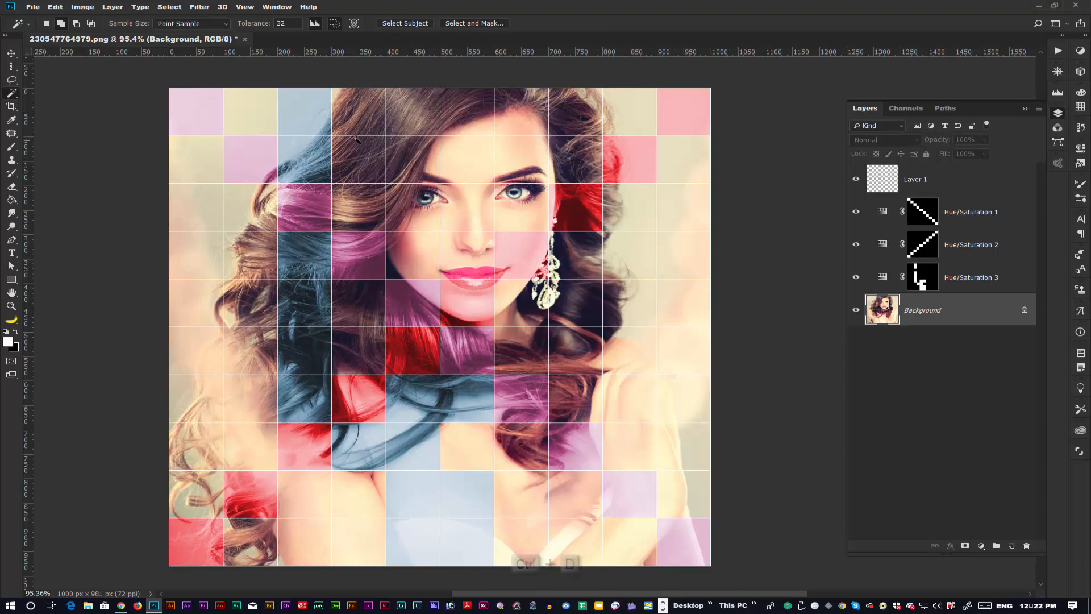
# - Select nine scattered untinted grid cells across the hair, face and right background using Layer 1, and make the Background layer active
pyautogui.click(882, 179)
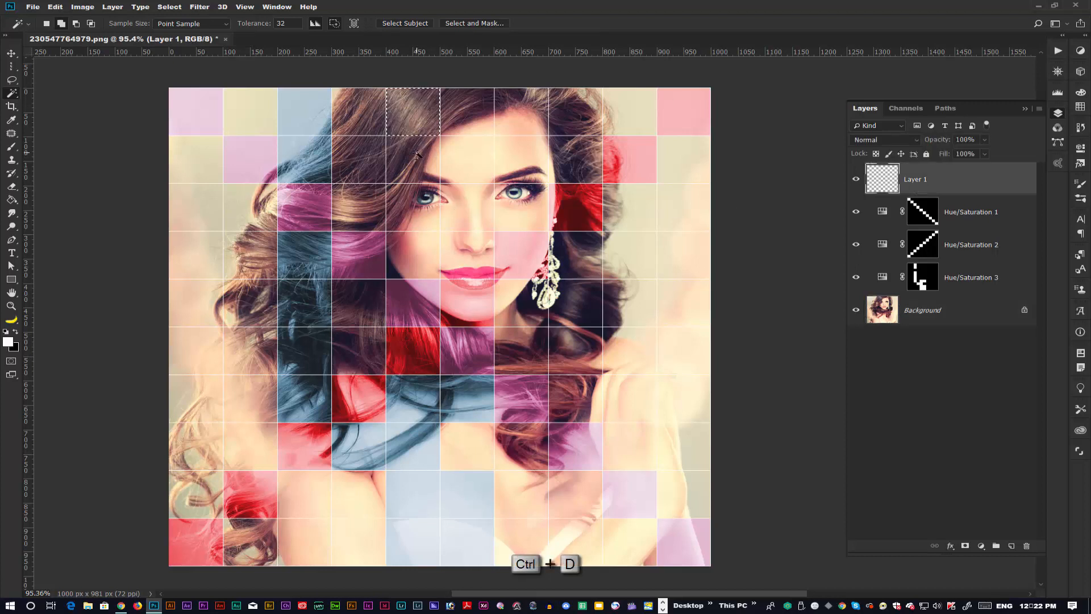
pyautogui.click(457, 162)
pyautogui.click(534, 220)
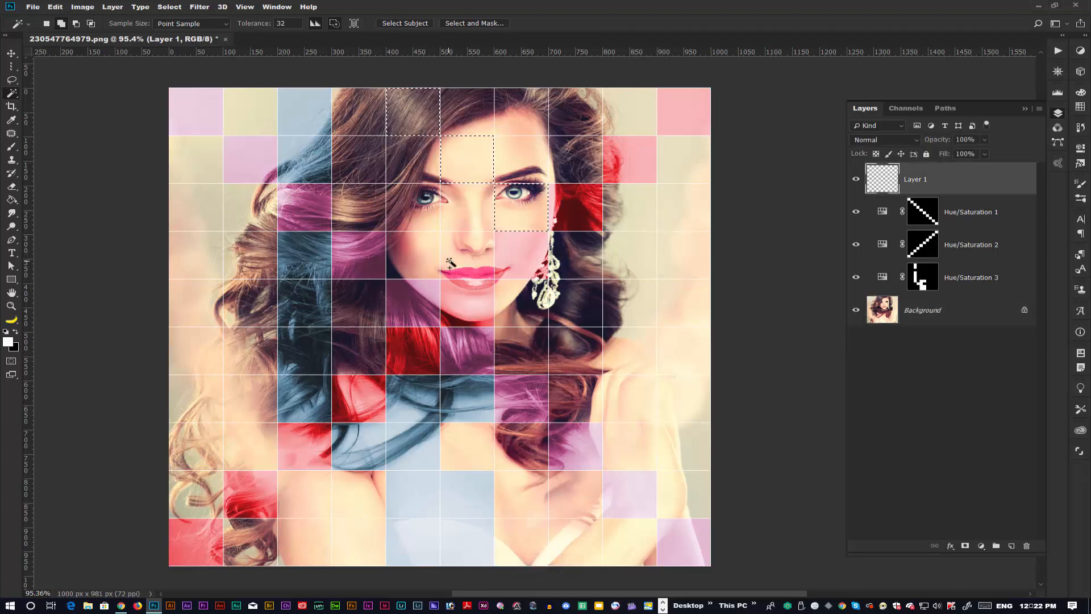
pyautogui.click(450, 262)
pyautogui.click(363, 301)
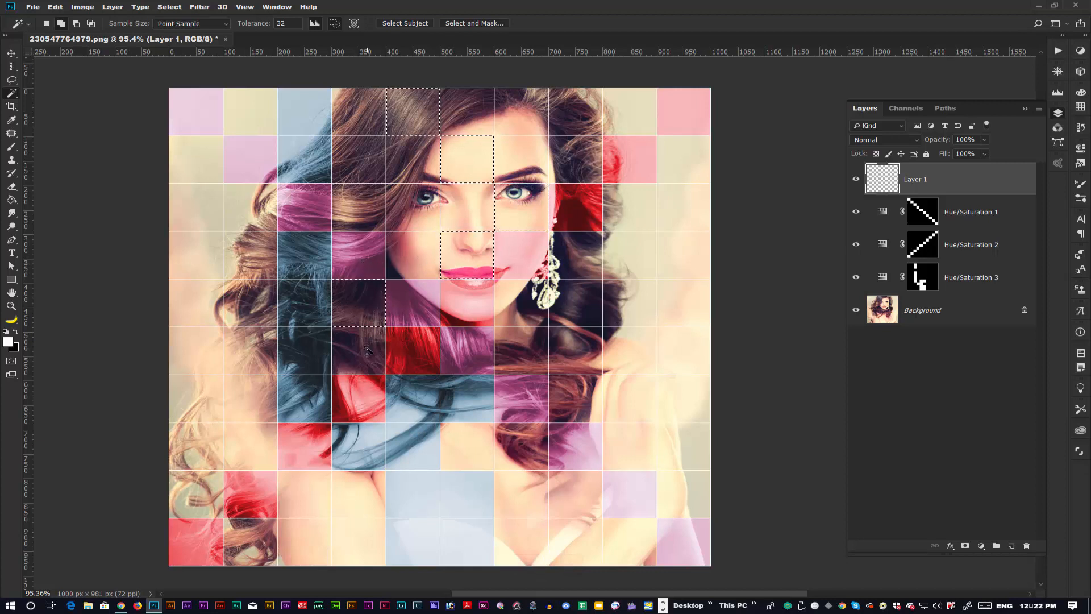
pyautogui.click(531, 363)
pyautogui.click(597, 265)
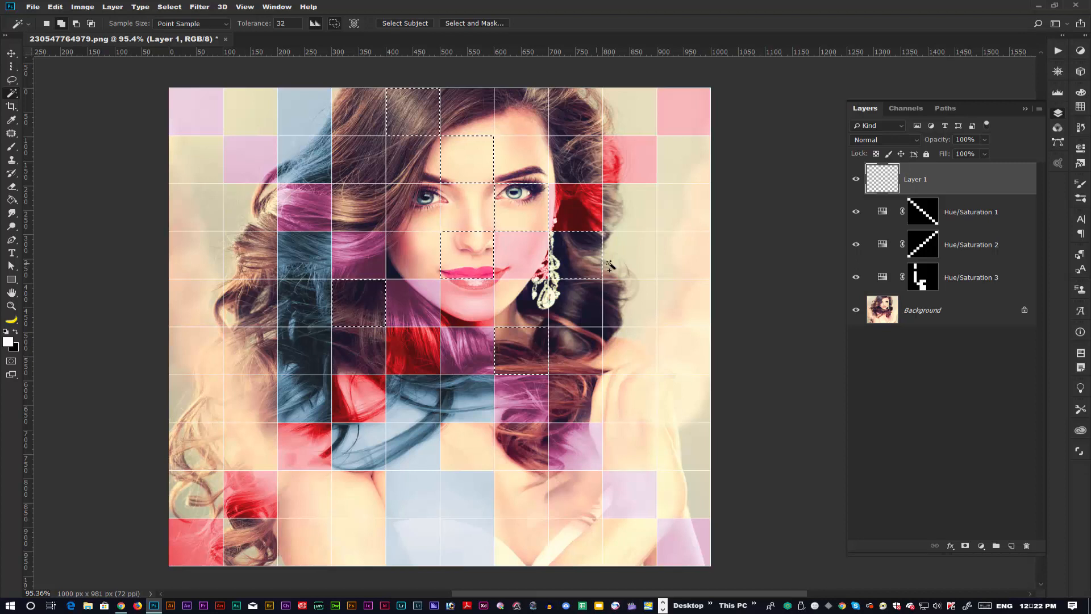
pyautogui.click(691, 265)
pyautogui.click(697, 171)
pyautogui.hotkey('alt', ',')
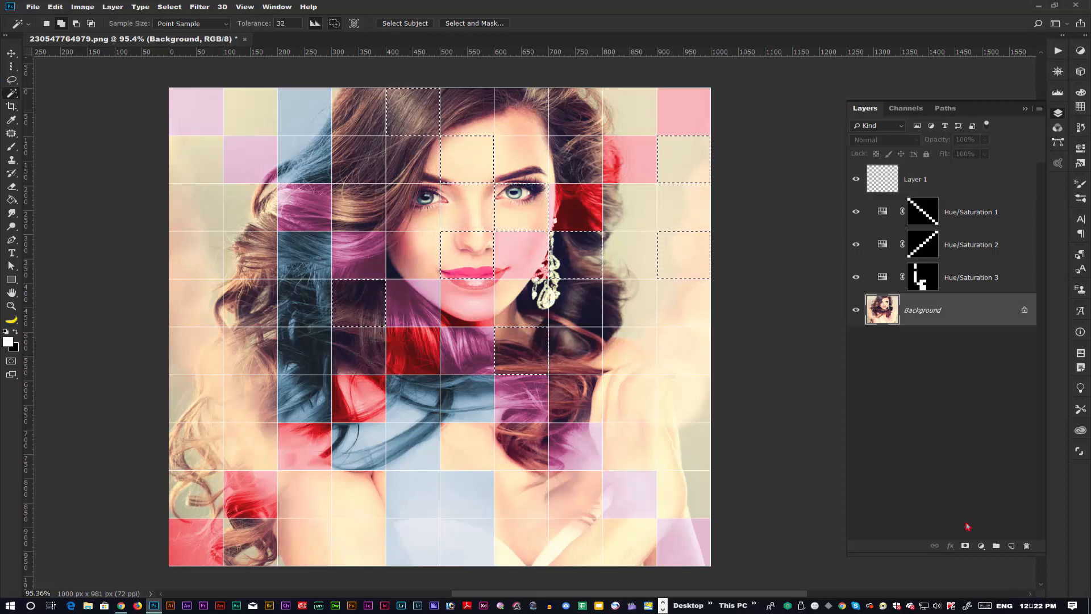
# - Tint the nine selected cells olive green with a colorized Hue/Saturation adjustment layer above the Background, using hue 58, saturation 33 and lightness -8
pyautogui.click(980, 545)
pyautogui.click(993, 449)
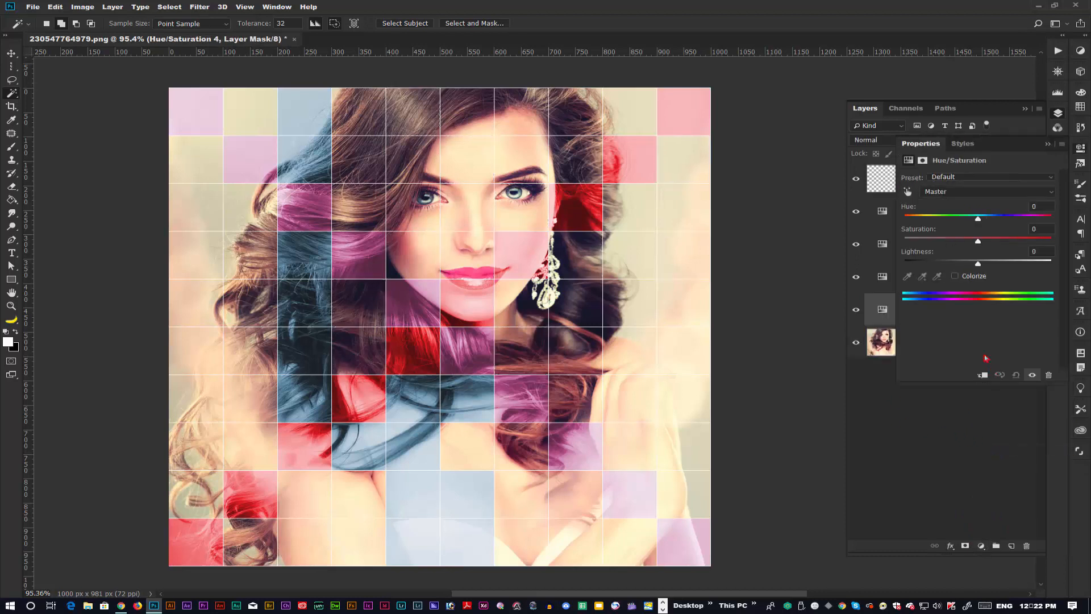
pyautogui.click(957, 278)
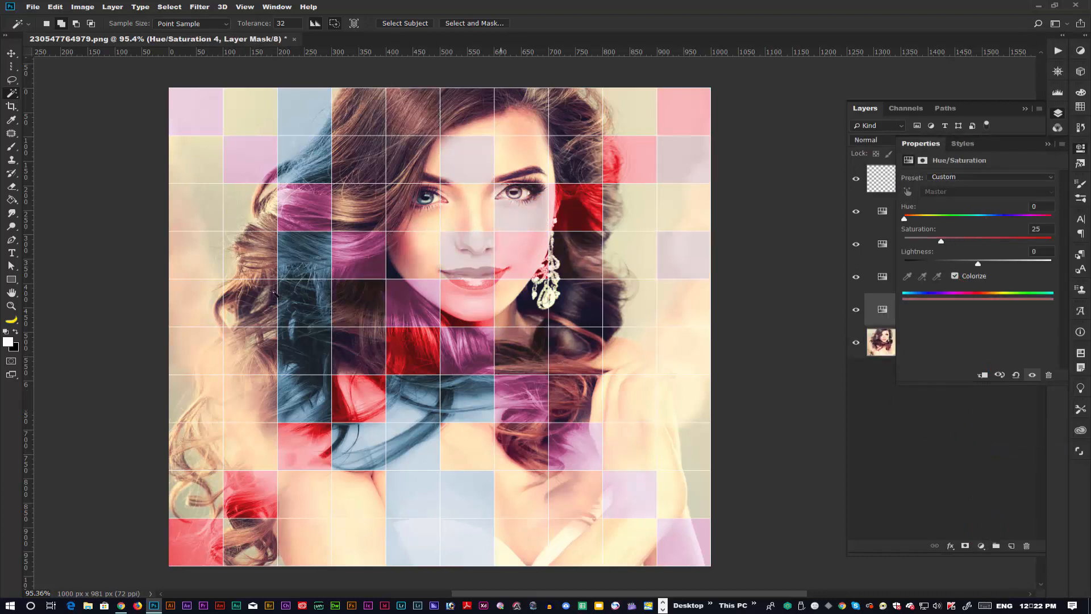
pyautogui.moveTo(903, 218); pyautogui.dragTo(930, 219)
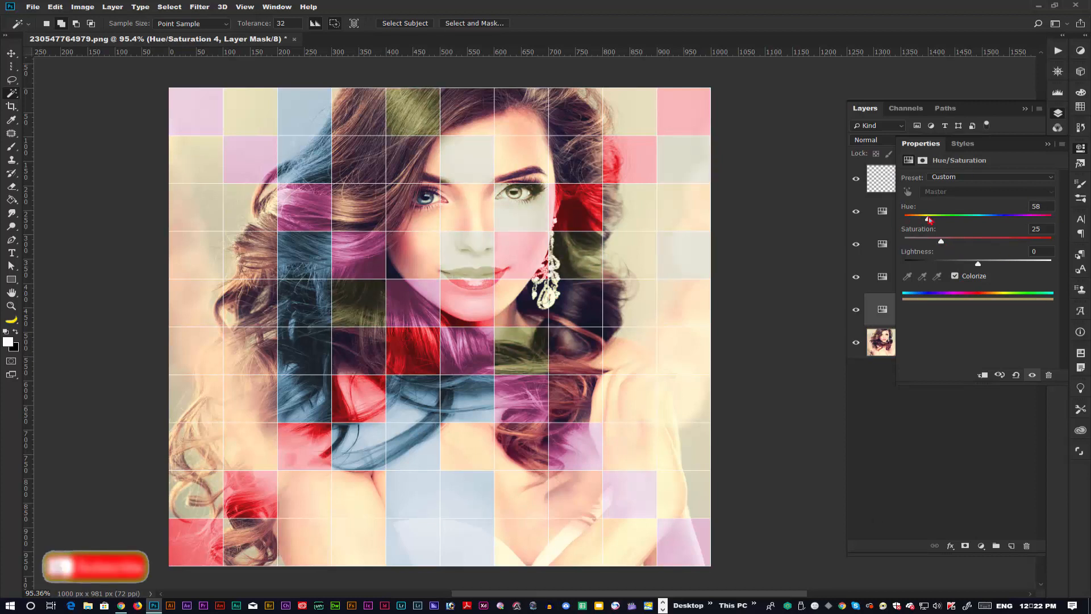
pyautogui.moveTo(941, 242)
pyautogui.mouseDown()
pyautogui.moveTo(969, 243)
pyautogui.moveTo(958, 243)
pyautogui.mouseUp()
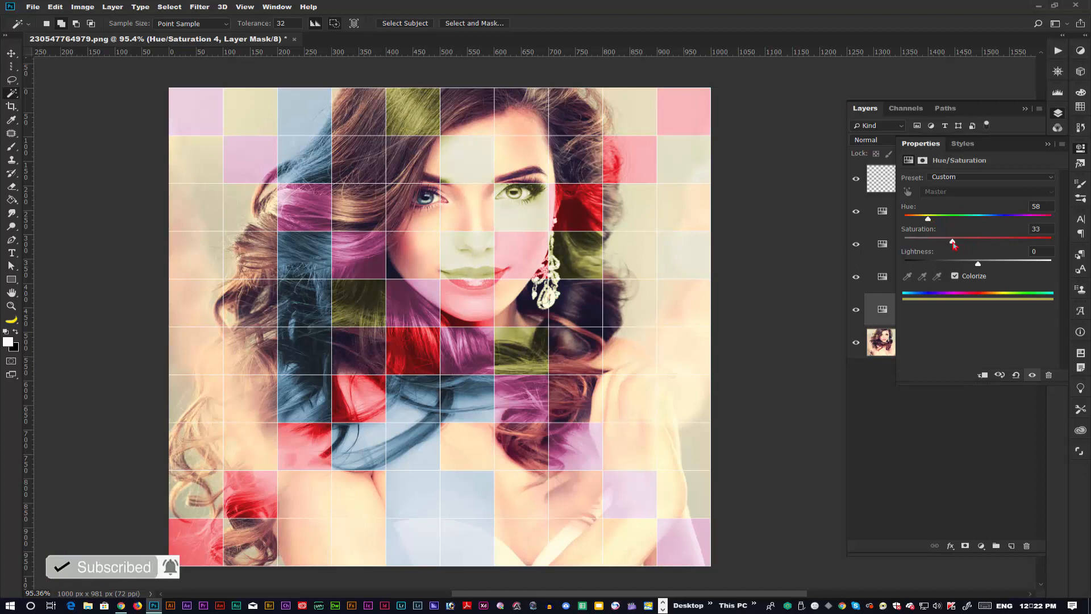
pyautogui.moveTo(980, 265)
pyautogui.mouseDown()
pyautogui.moveTo(991, 265)
pyautogui.moveTo(973, 267)
pyautogui.mouseUp()
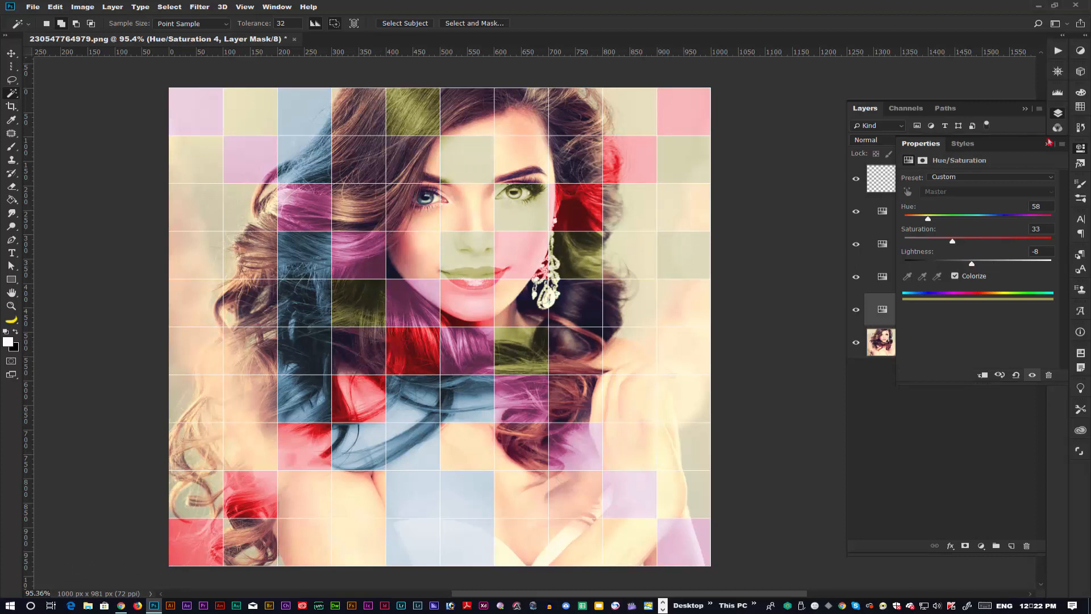
pyautogui.click(1047, 145)
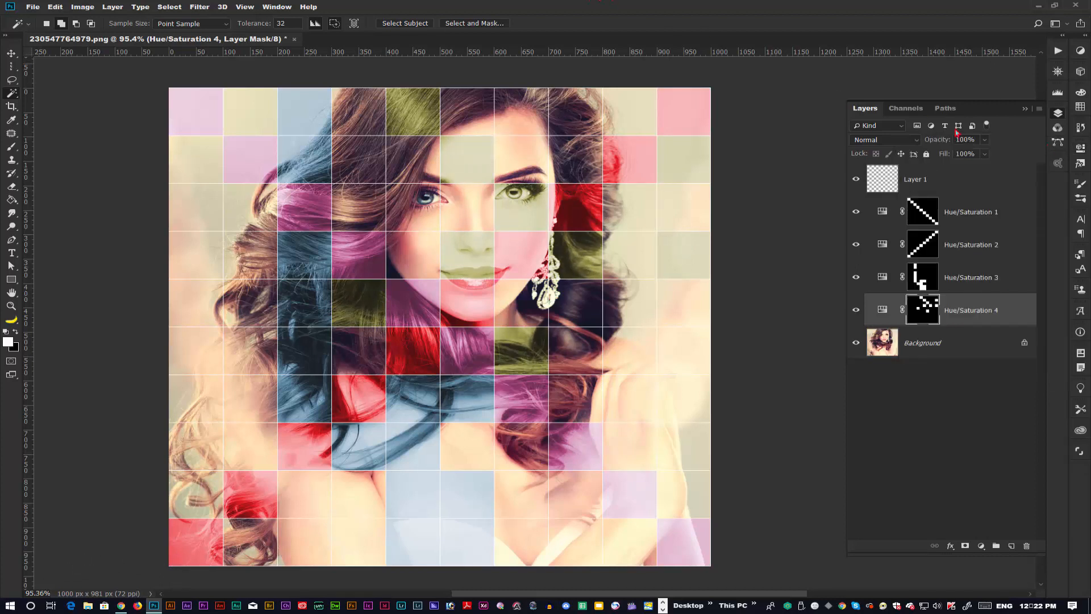
# - Using Layer 1, select eleven untinted cells across the upper forehead and hair, right side, shoulder, chest and first column, and make the Background layer active
pyautogui.click(942, 183)
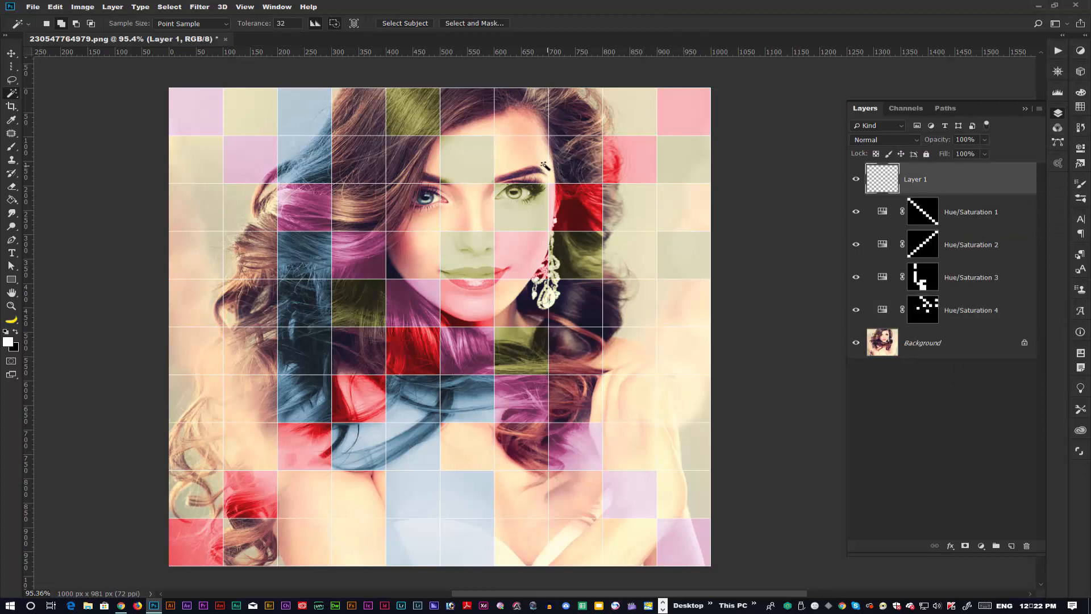
pyautogui.click(541, 145)
pyautogui.click(580, 121)
pyautogui.click(629, 114)
pyautogui.click(646, 212)
pyautogui.click(586, 502)
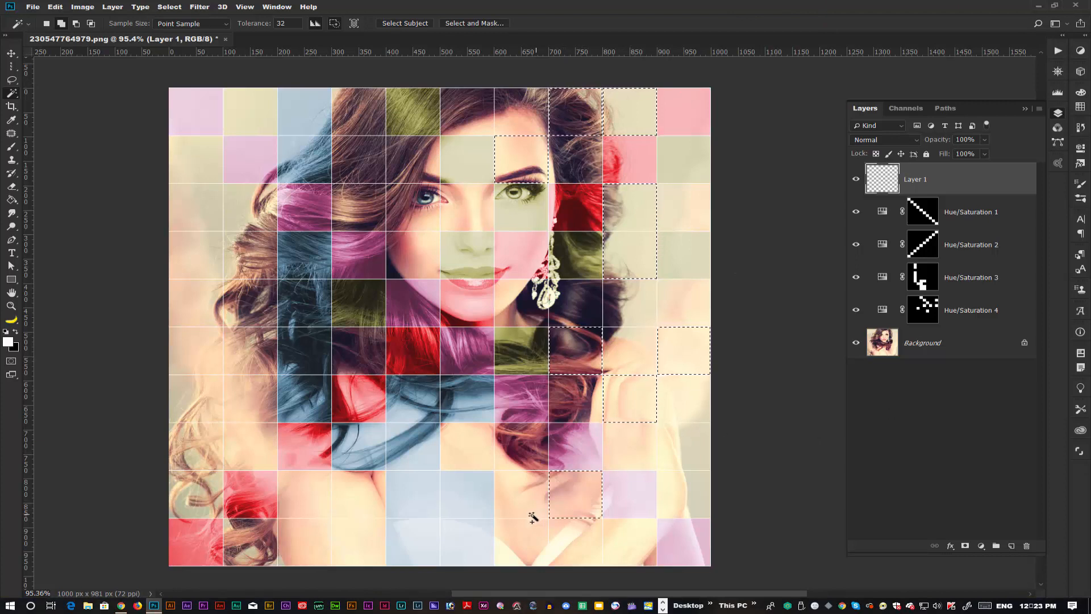
pyautogui.click(182, 448)
pyautogui.click(200, 255)
pyautogui.click(955, 348)
# - Add a Hue/Saturation adjustment layer above the Background for the eleven selected cells, with Colorize on
pyautogui.click(982, 546)
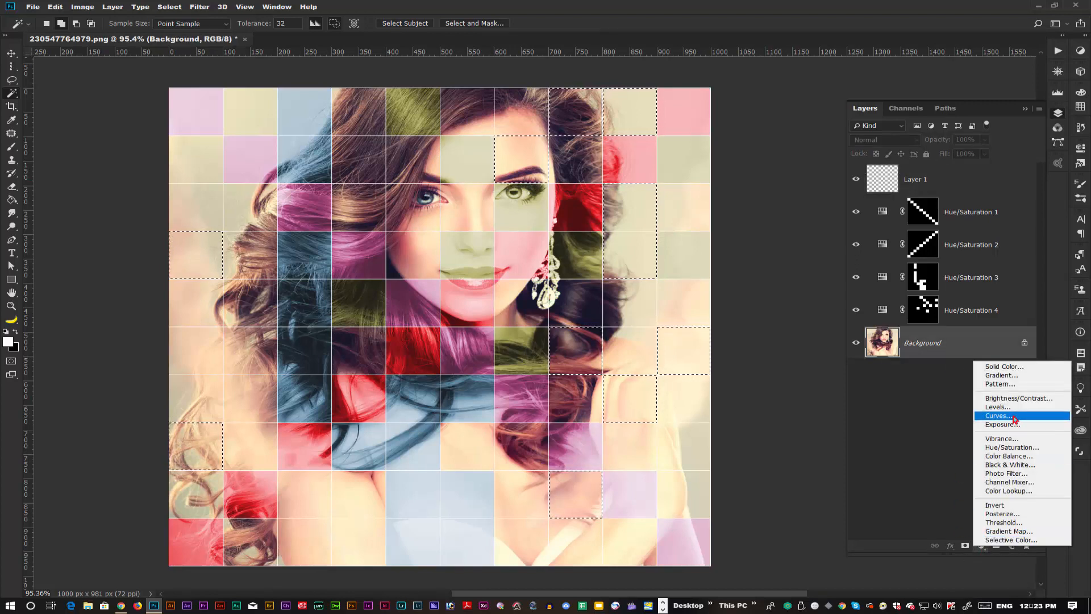
pyautogui.click(992, 448)
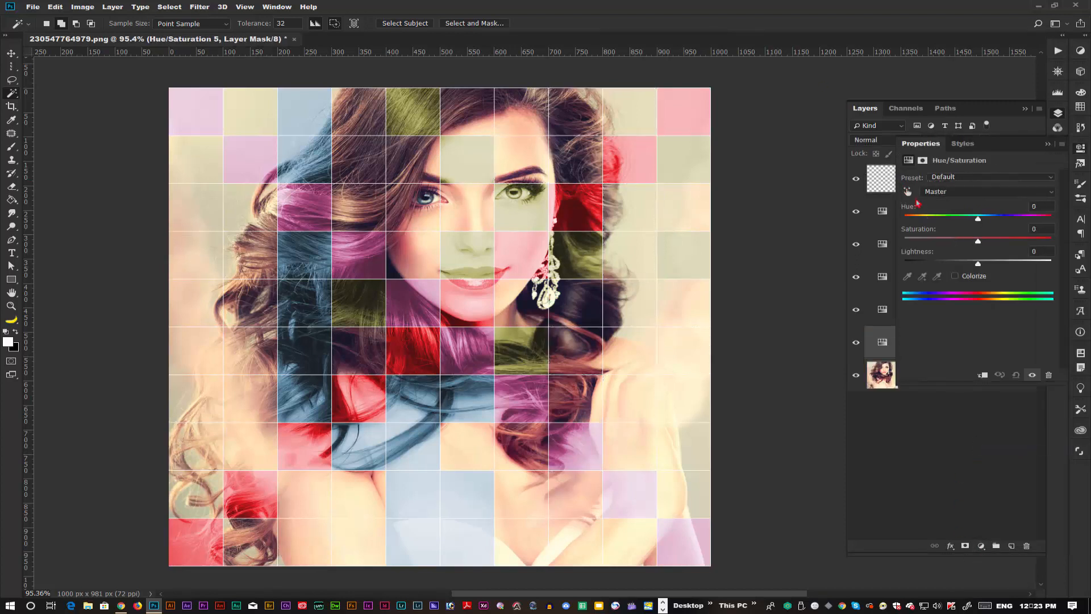
pyautogui.click(956, 277)
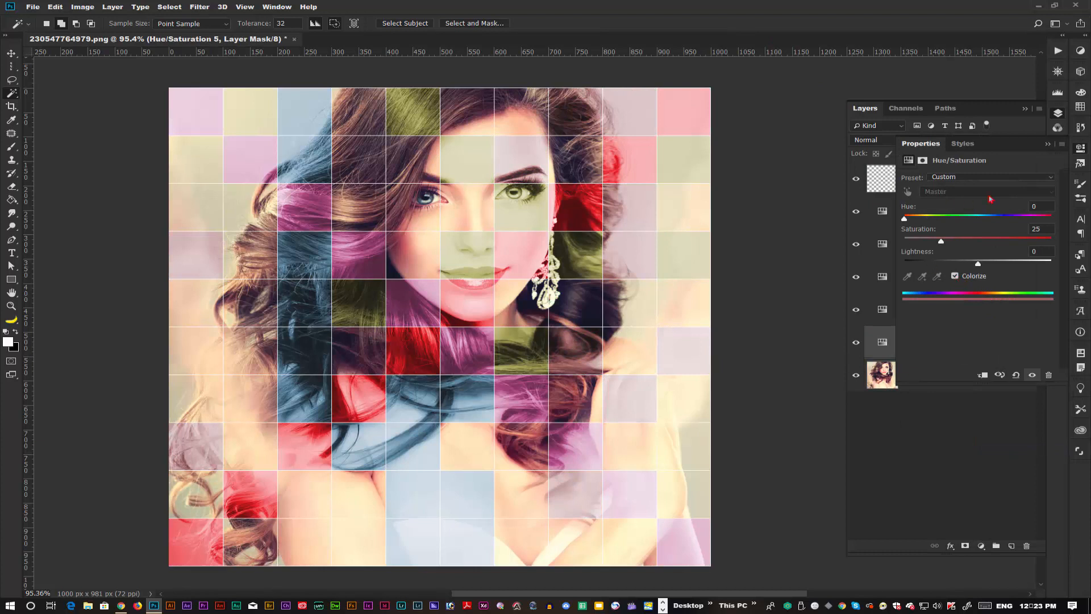
# - Try a plain hue shift of +129 on these cells with Colorize off, and turn Colorize back on
pyautogui.moveTo(907, 222); pyautogui.dragTo(1042, 232)
pyautogui.click(956, 277)
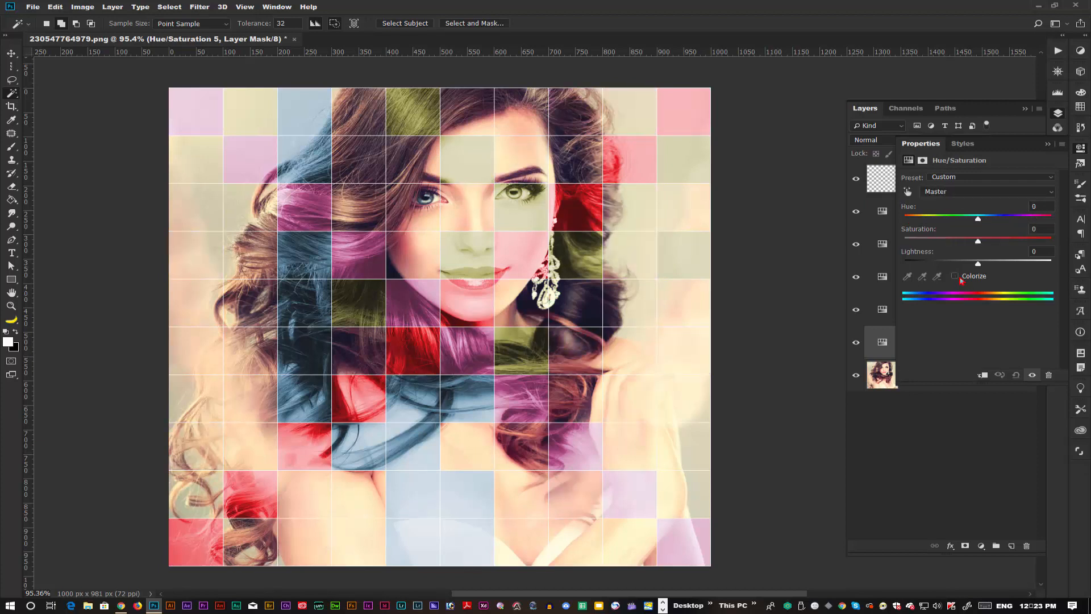
pyautogui.moveTo(982, 222); pyautogui.dragTo(1038, 232)
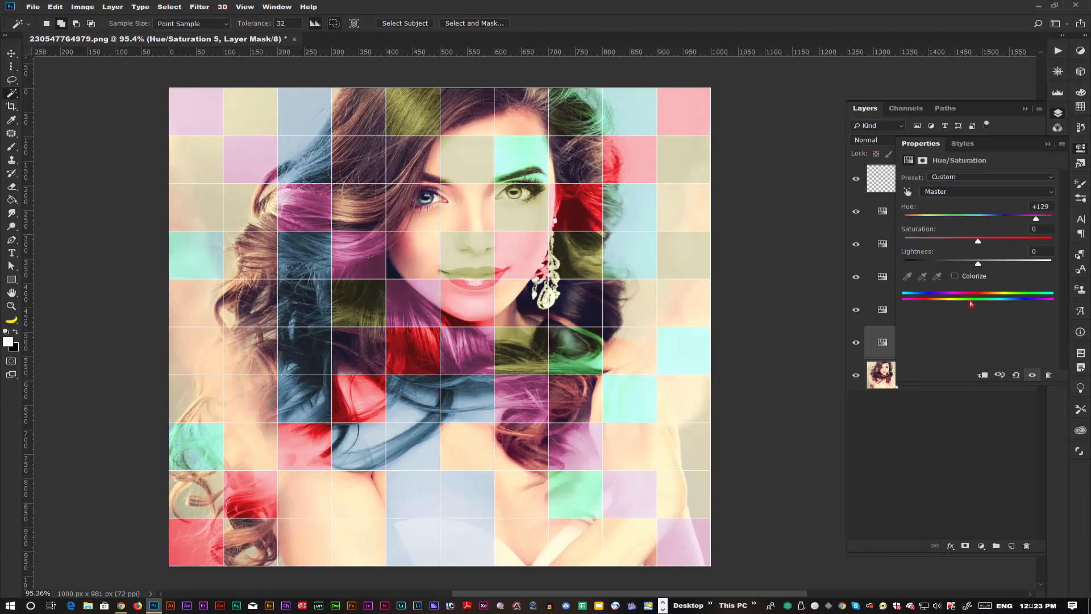
pyautogui.click(955, 276)
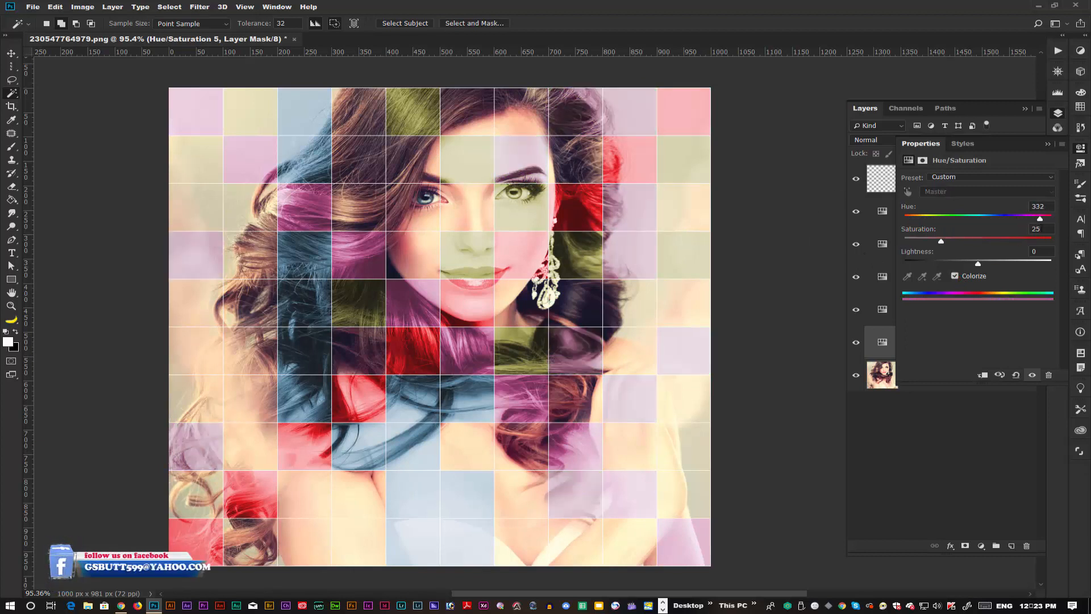
# - Tint the eleven cells a muted brownish tone with hue 15 and saturation 24
pyautogui.moveTo(1040, 220); pyautogui.dragTo(910, 219)
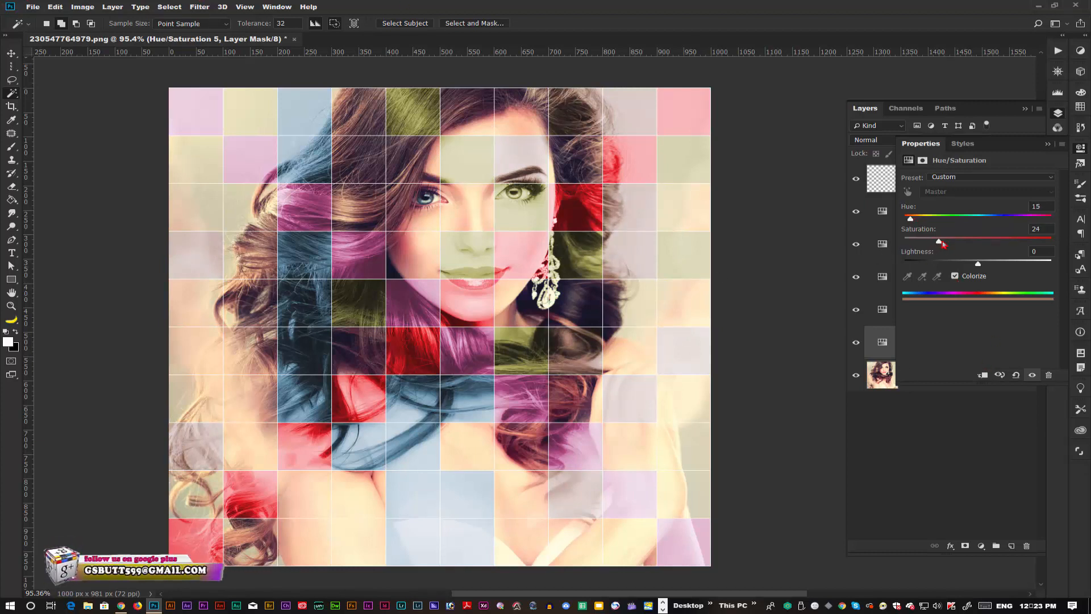
pyautogui.click(1052, 147)
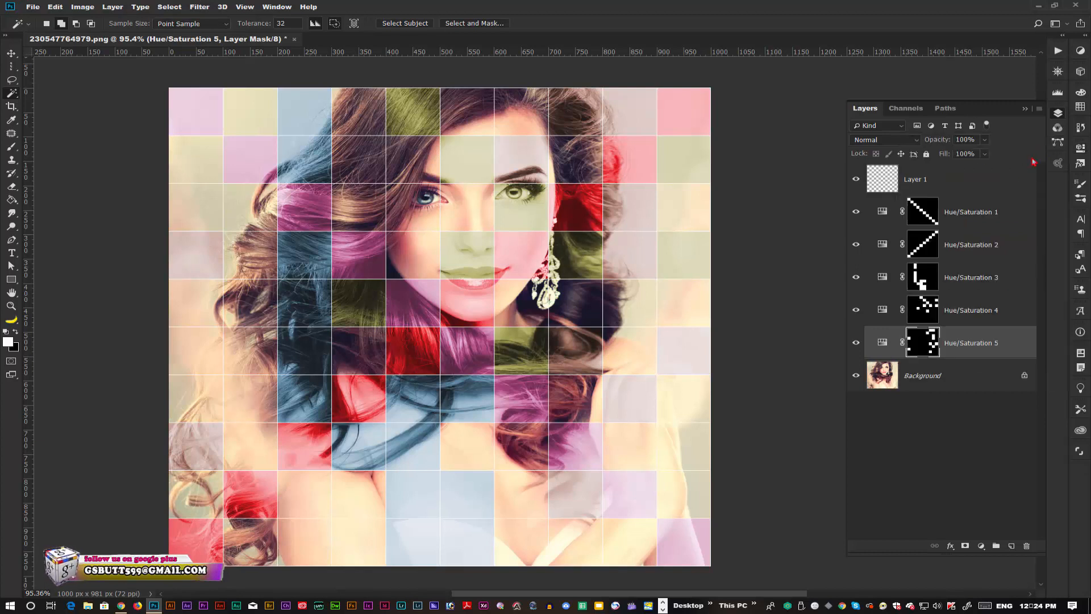
# - Using Layer 1, select column two of rows one and four, columns one and five of row two, and column six of row three
pyautogui.click(955, 183)
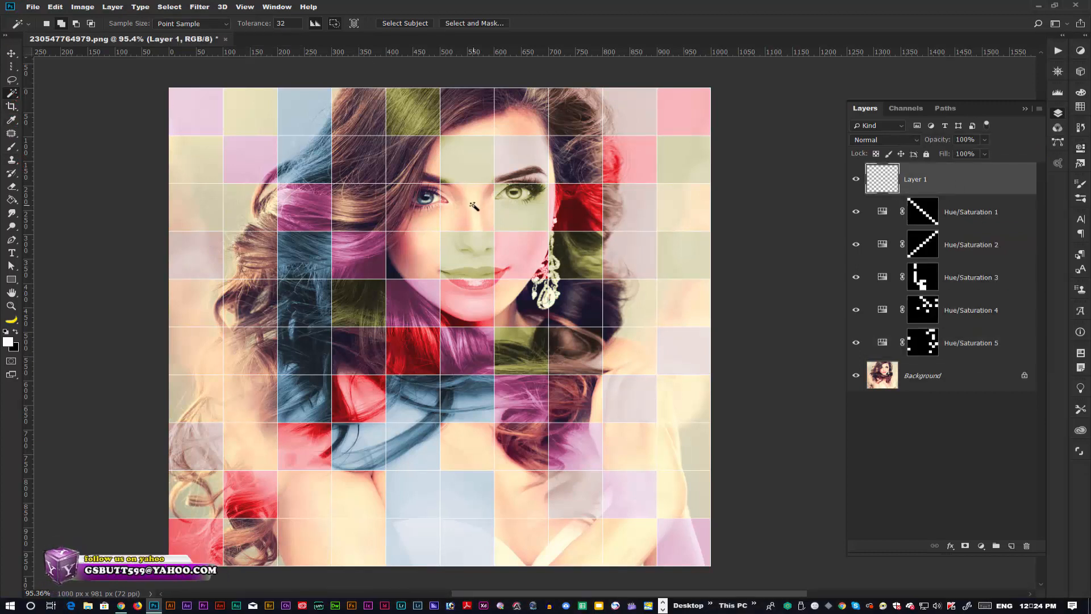
pyautogui.click(452, 192)
pyautogui.click(412, 172)
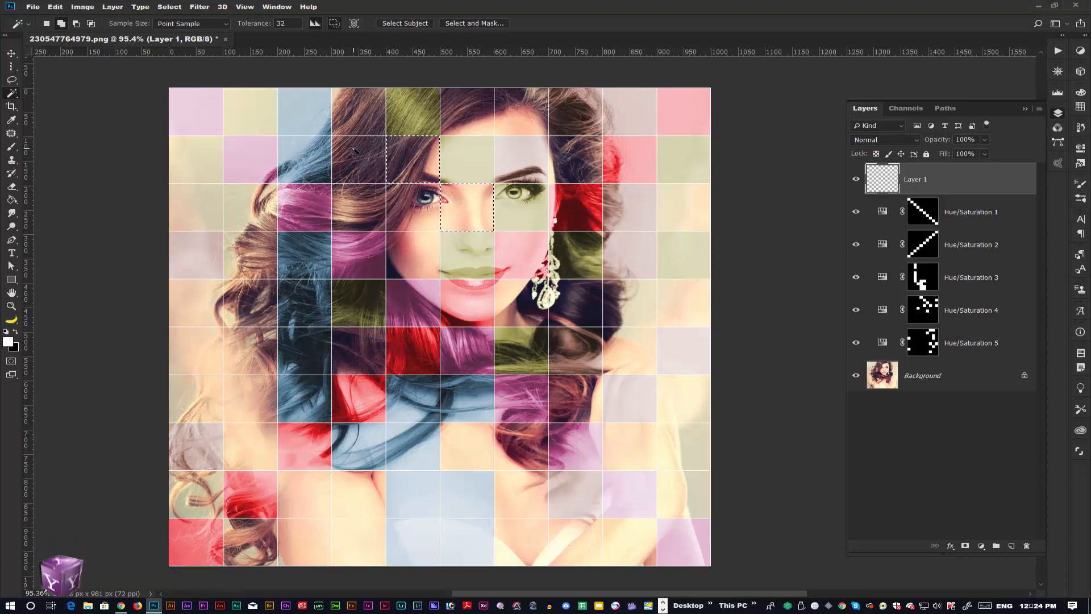
pyautogui.click(236, 114)
pyautogui.click(195, 178)
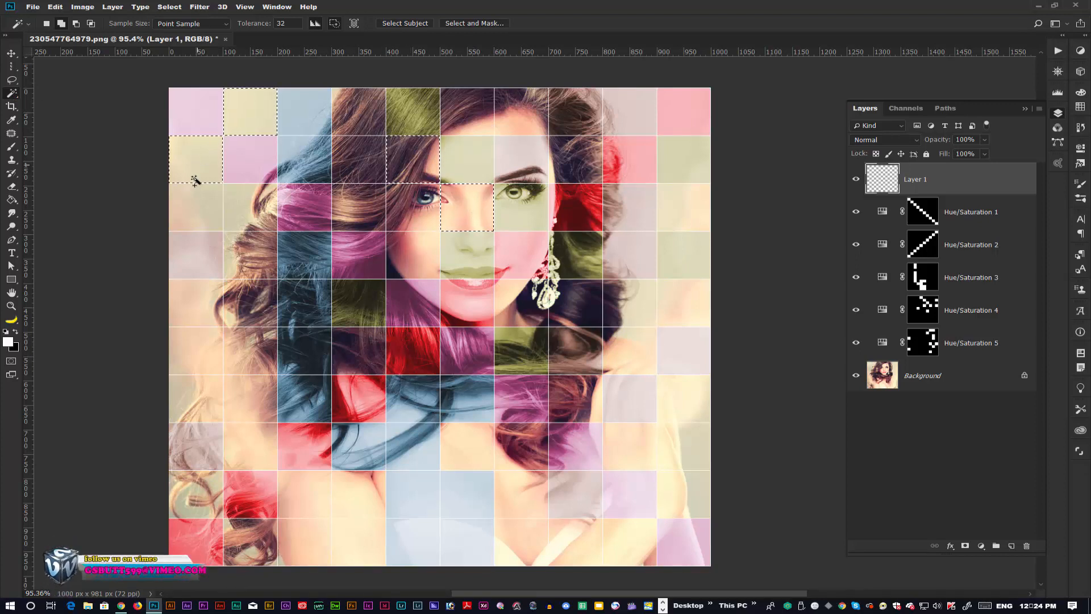
pyautogui.click(246, 267)
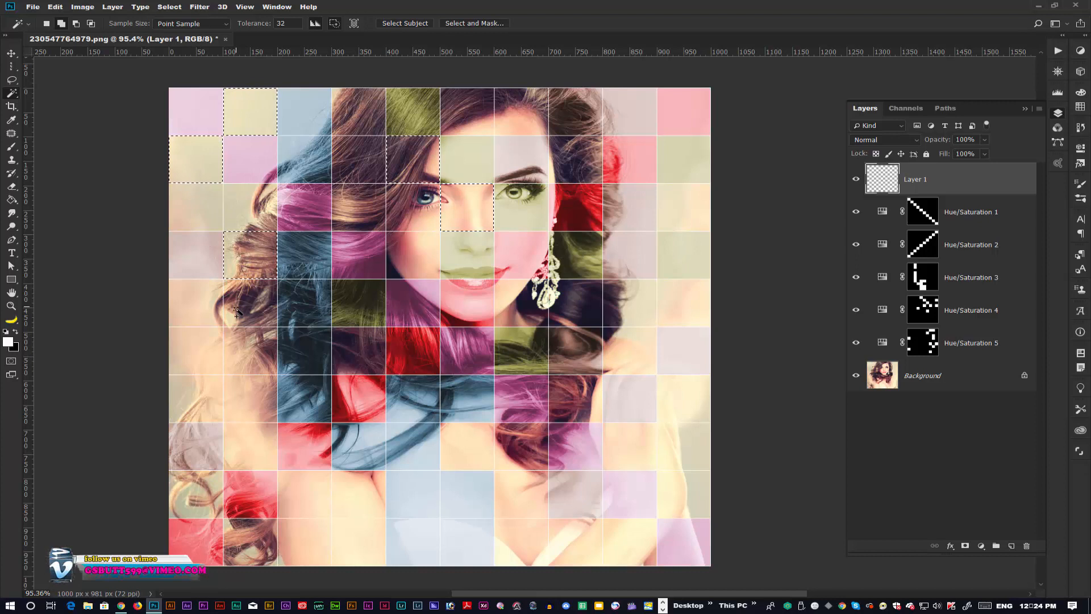
# - Add row six columns one and two, row eight column two, row nine column three and row ten columns four and nine; activate the Background
pyautogui.click(253, 353)
pyautogui.click(179, 353)
pyautogui.click(253, 426)
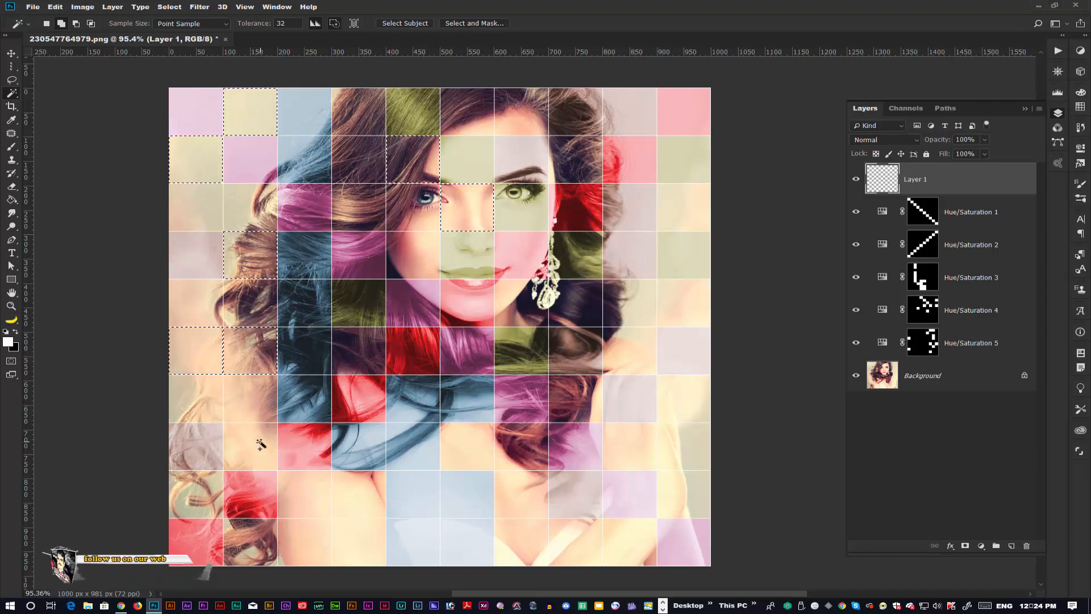
pyautogui.click(321, 494)
pyautogui.click(354, 538)
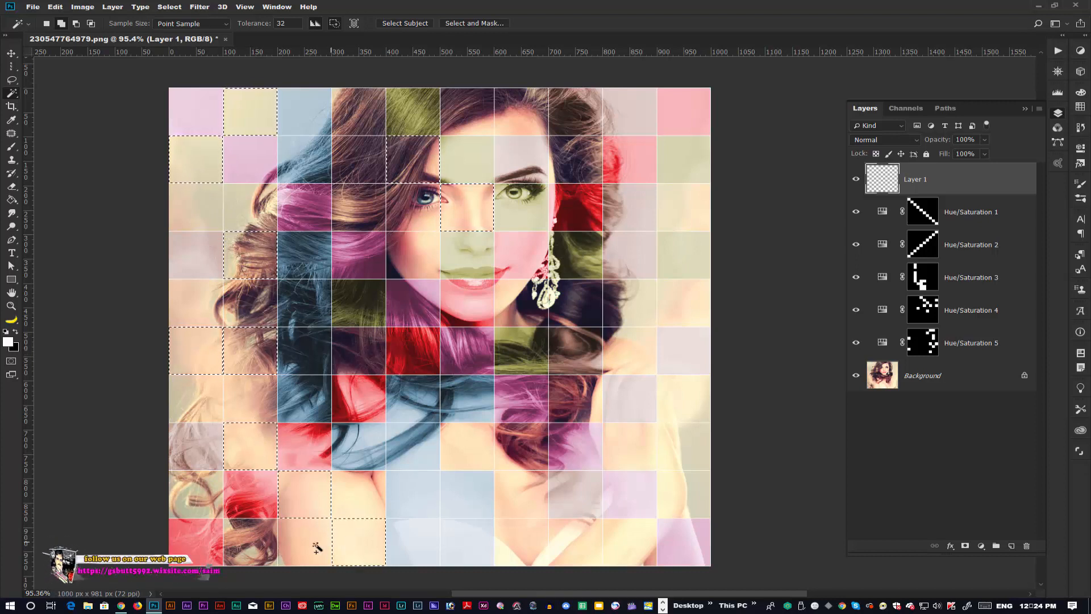
pyautogui.click(620, 543)
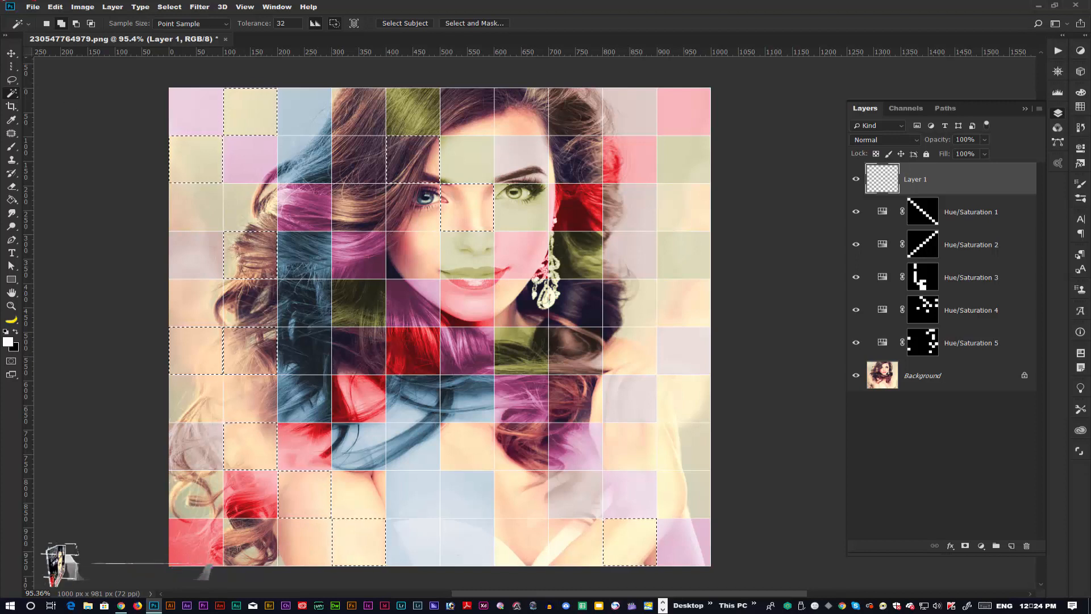
pyautogui.click(945, 382)
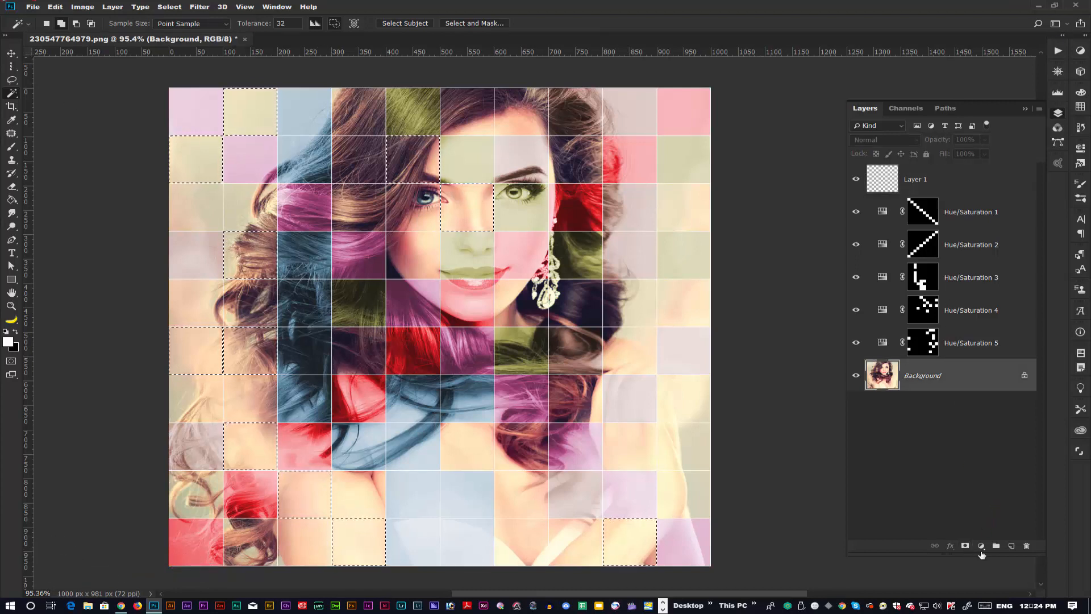
# - Add a Hue/Saturation adjustment layer above the Background for the selected left-side and scattered cells, with Colorize on
pyautogui.click(981, 546)
pyautogui.click(1002, 451)
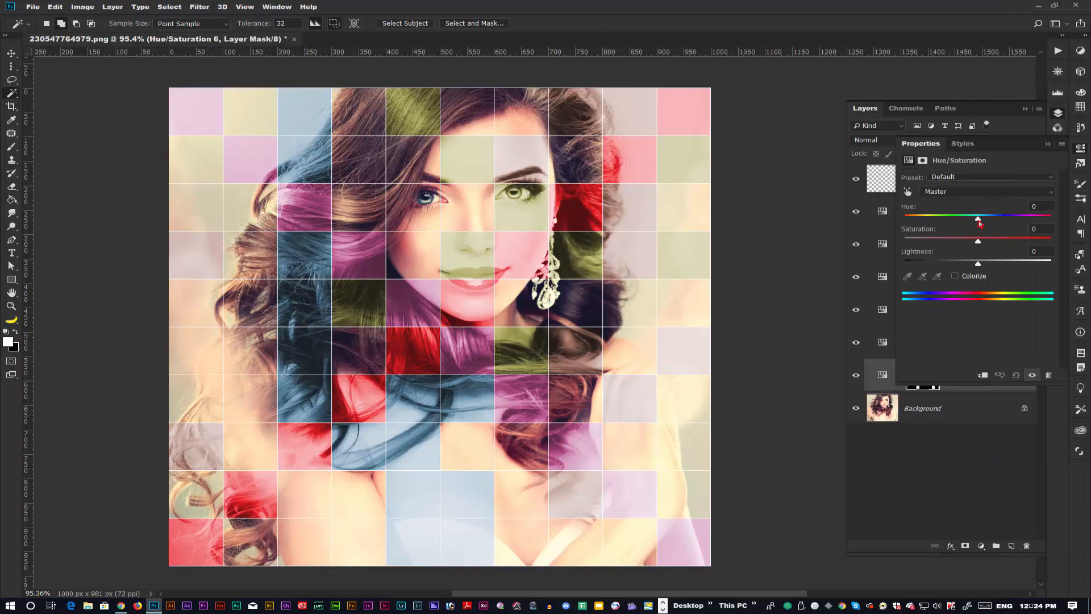
pyautogui.moveTo(980, 223); pyautogui.dragTo(1013, 217)
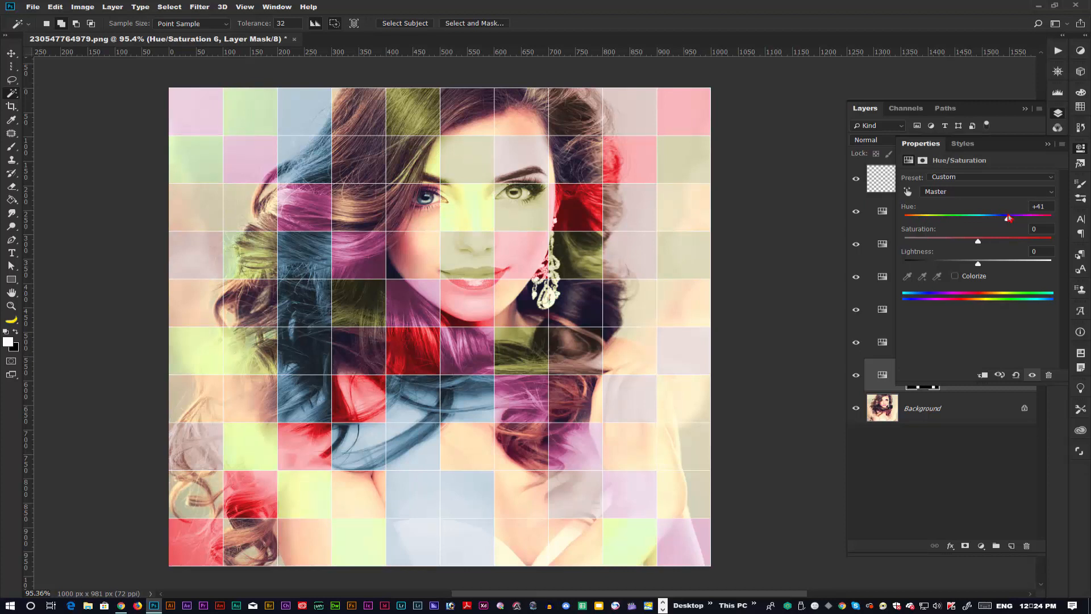
pyautogui.click(955, 277)
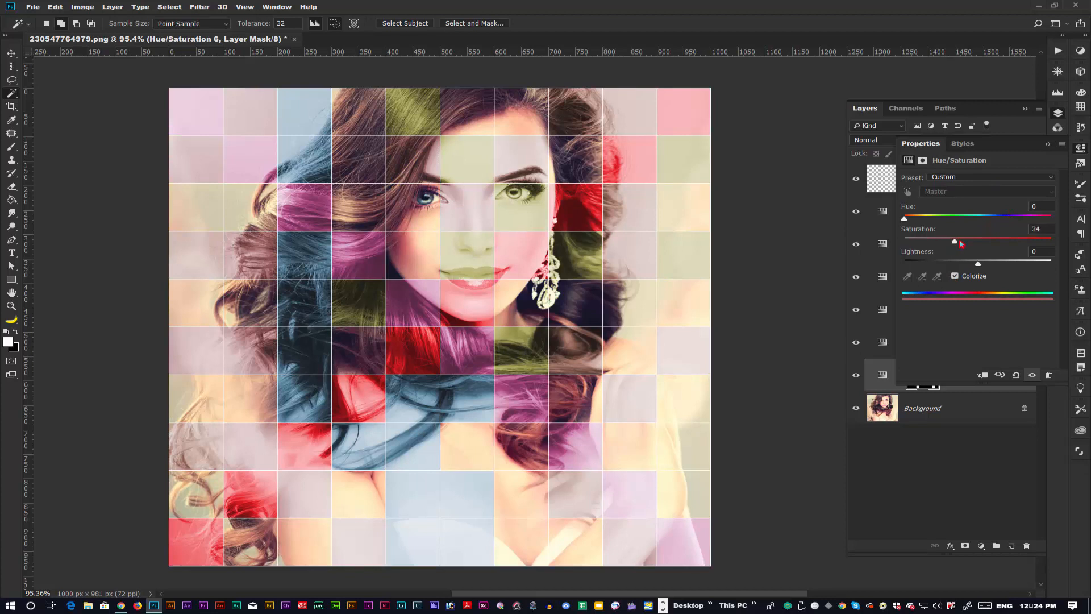
# - Try a purple tint on the newly adjusted cells with hue 295 and saturation 42
pyautogui.moveTo(961, 243); pyautogui.dragTo(979, 265)
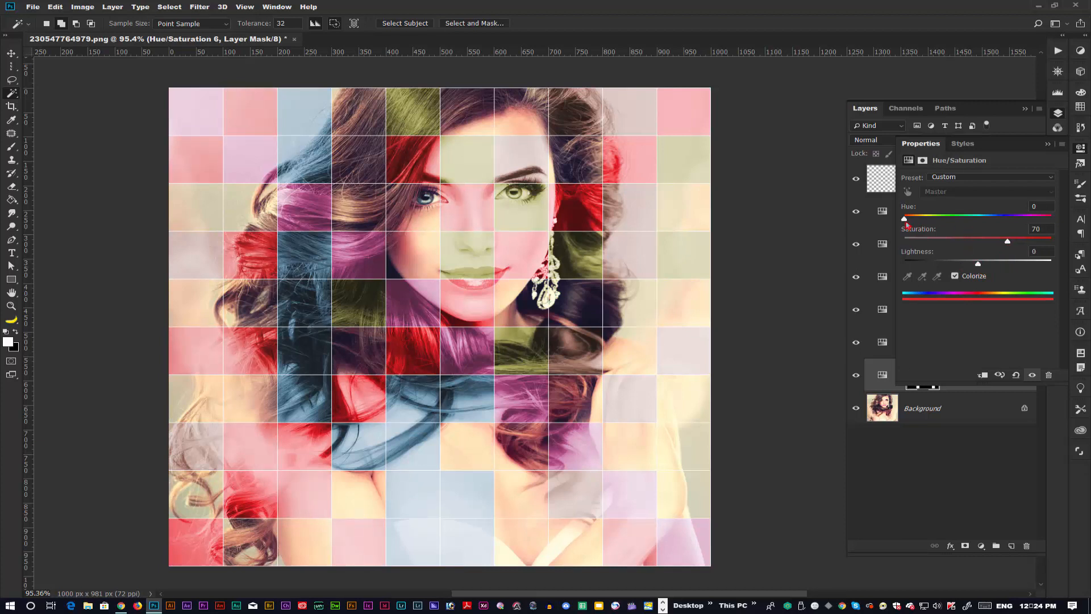
pyautogui.moveTo(906, 220); pyautogui.dragTo(1024, 221)
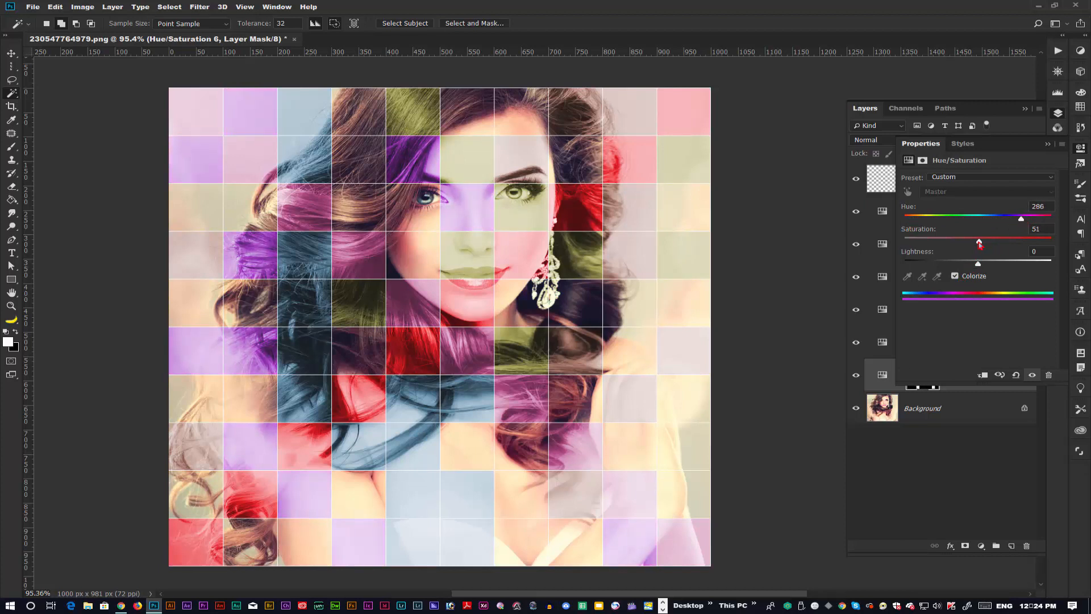
pyautogui.moveTo(980, 245); pyautogui.dragTo(968, 245)
pyautogui.moveTo(1027, 221); pyautogui.dragTo(1024, 219)
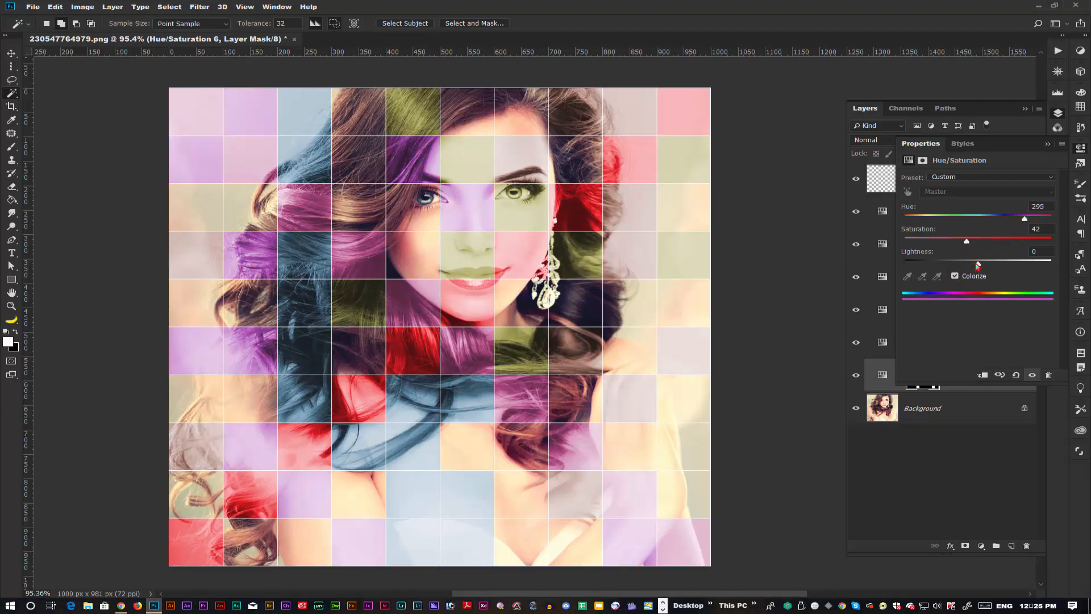
# - Tint the newly adjusted cells muted teal with hue 165, saturation 20 and lightness -9
pyautogui.moveTo(978, 266); pyautogui.dragTo(957, 242)
pyautogui.moveTo(1024, 221); pyautogui.dragTo(974, 226)
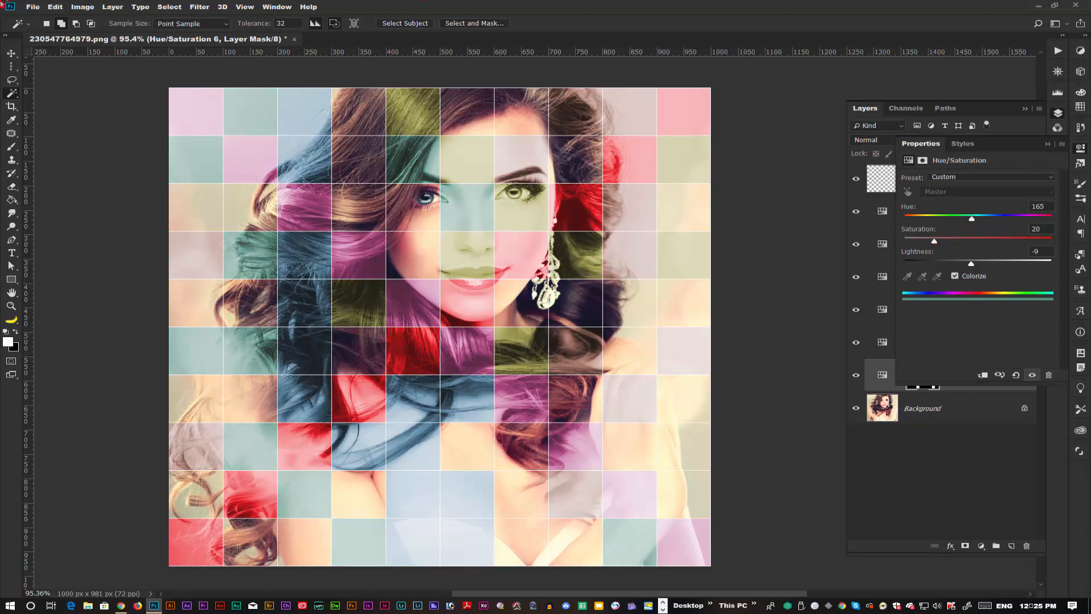
pyautogui.click(1048, 146)
# - On the grid layer, select cells by row/column: 1/4, 3/1, 3/2, 3/5, 1/7, 3/9, 5/9 and 7/10
pyautogui.click(970, 182)
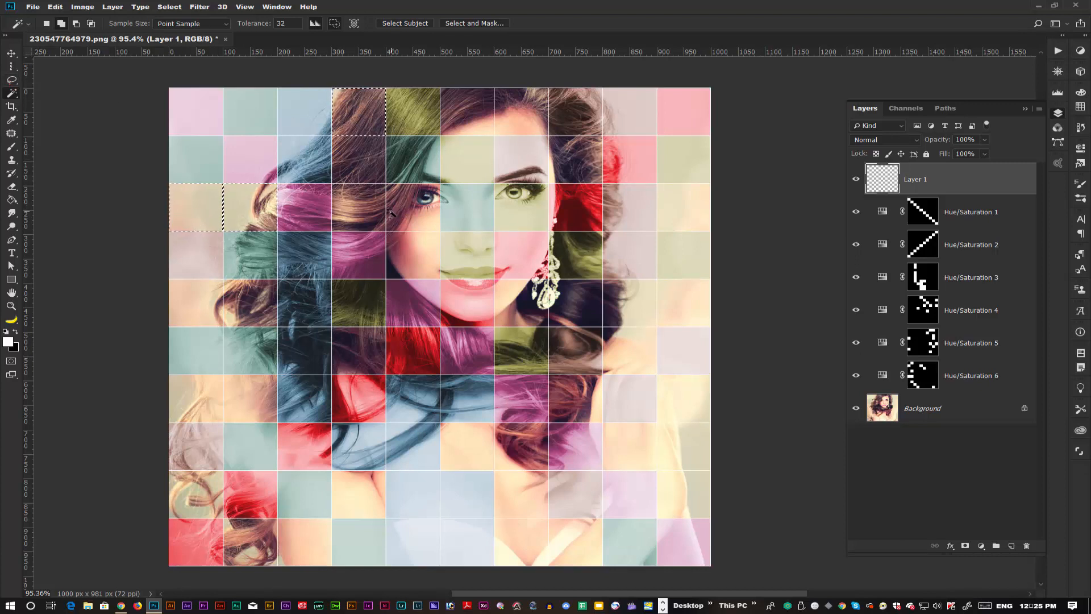
pyautogui.click(408, 209)
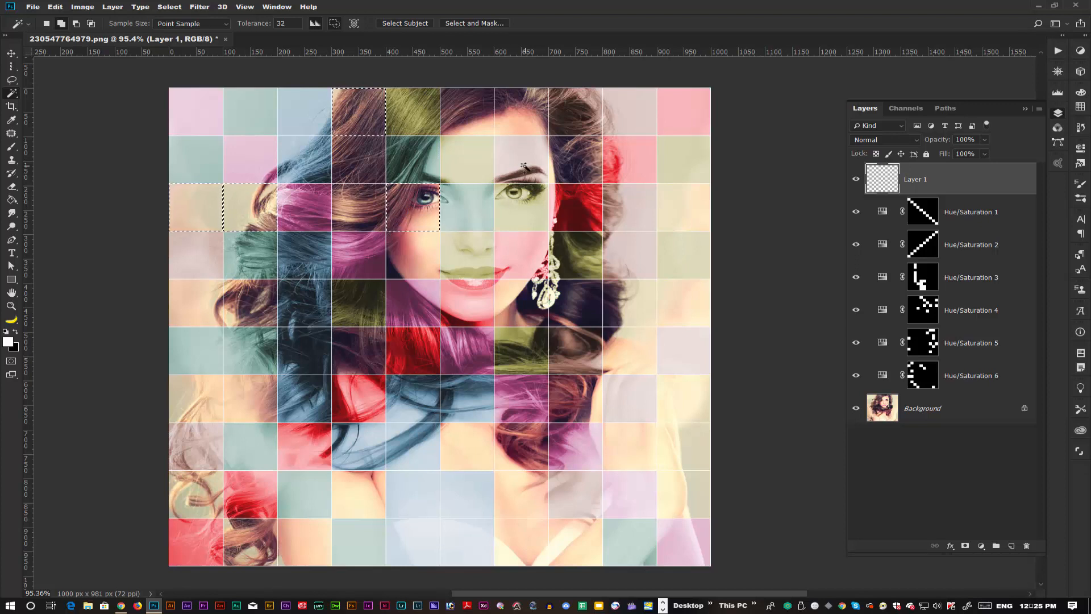
pyautogui.click(511, 113)
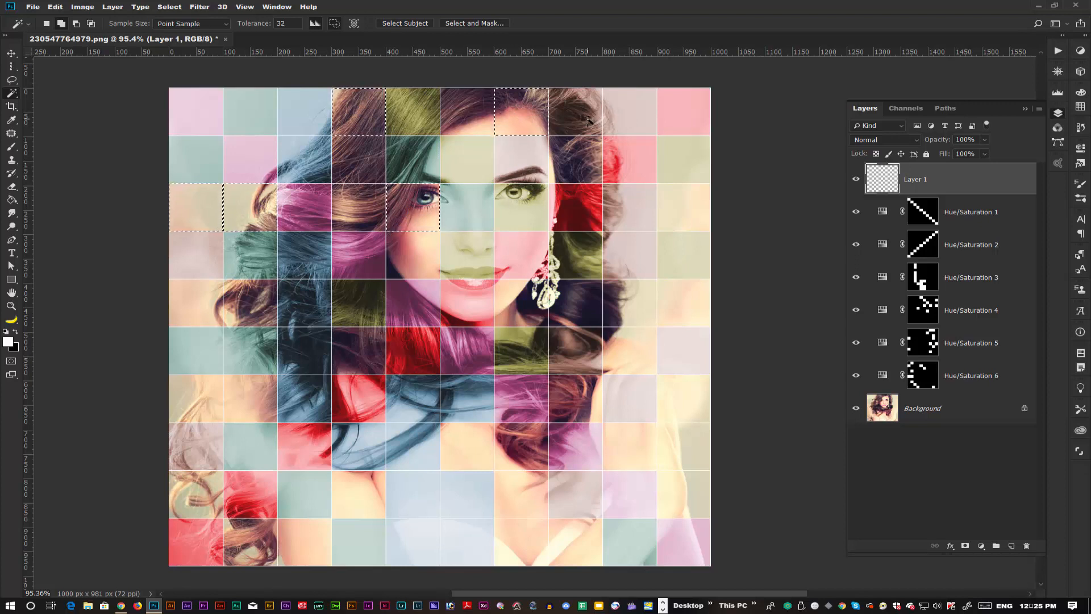
pyautogui.click(636, 202)
pyautogui.click(631, 303)
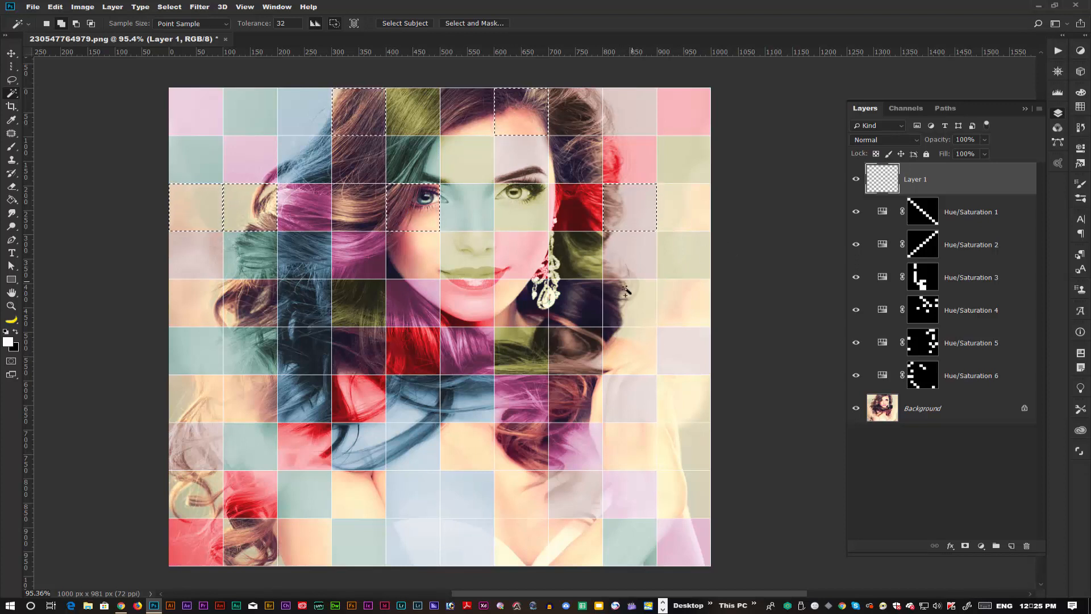
pyautogui.click(677, 390)
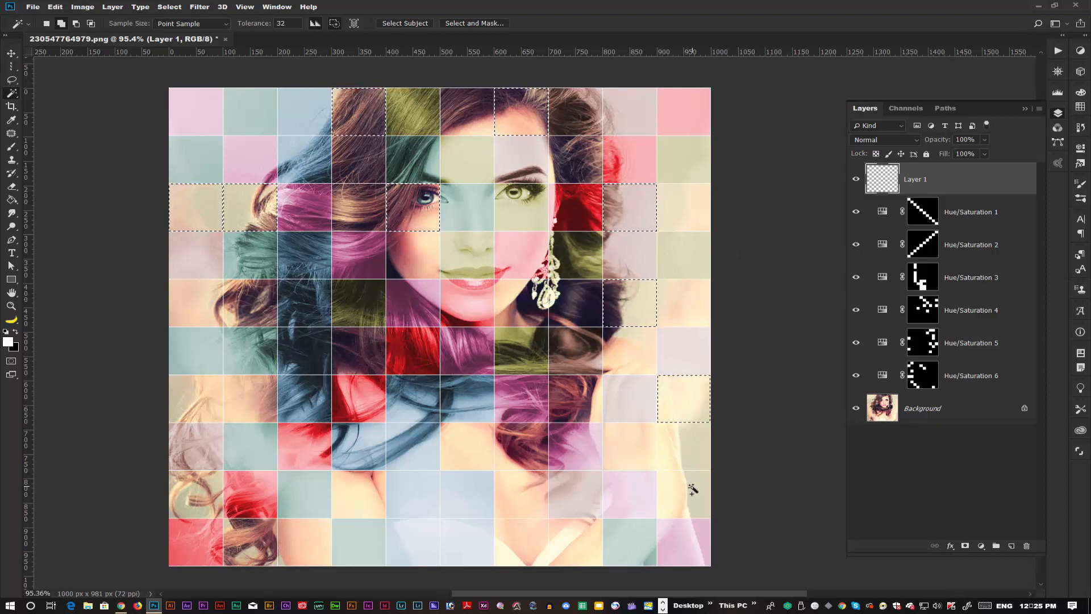
# - Add cells by row/column to the selection: 9/7, 8/6, 9/4, 10/3, 7/1 and 5/2
pyautogui.click(513, 477)
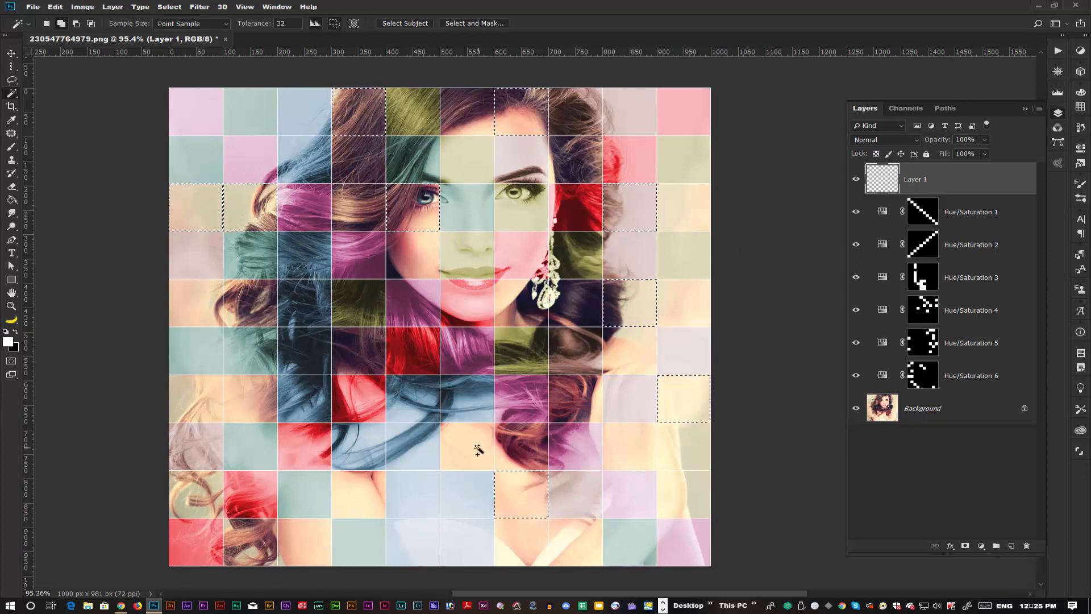
pyautogui.click(479, 447)
pyautogui.click(368, 494)
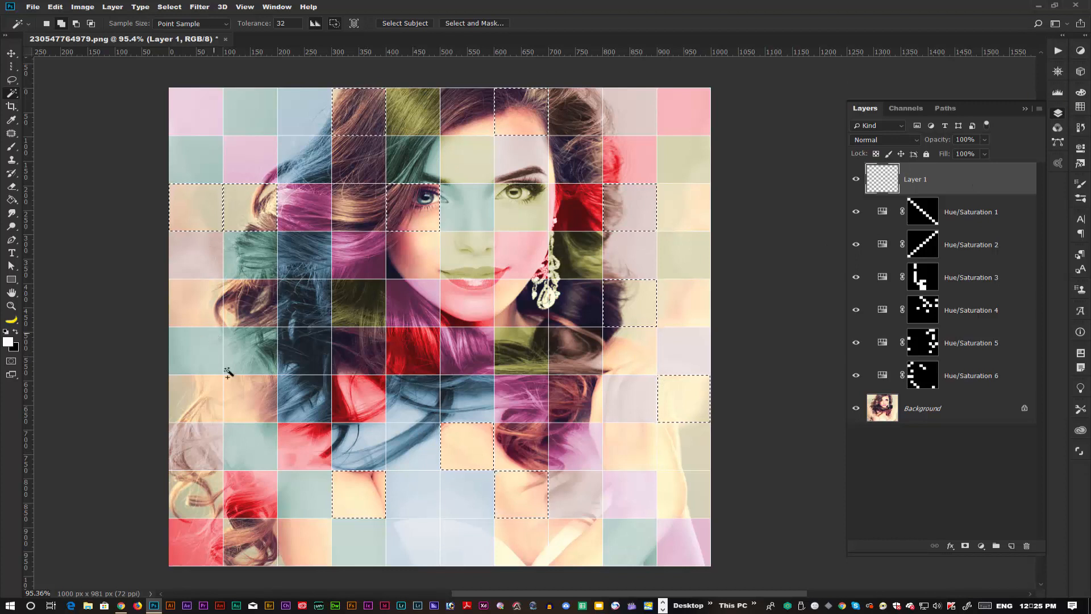
pyautogui.click(307, 546)
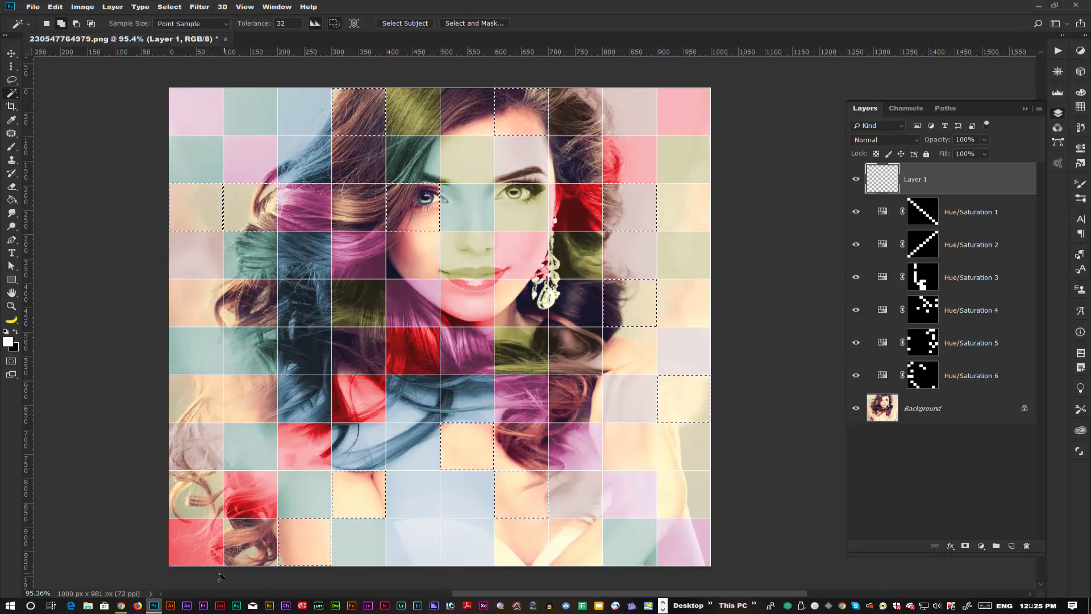
pyautogui.click(207, 408)
pyautogui.click(252, 314)
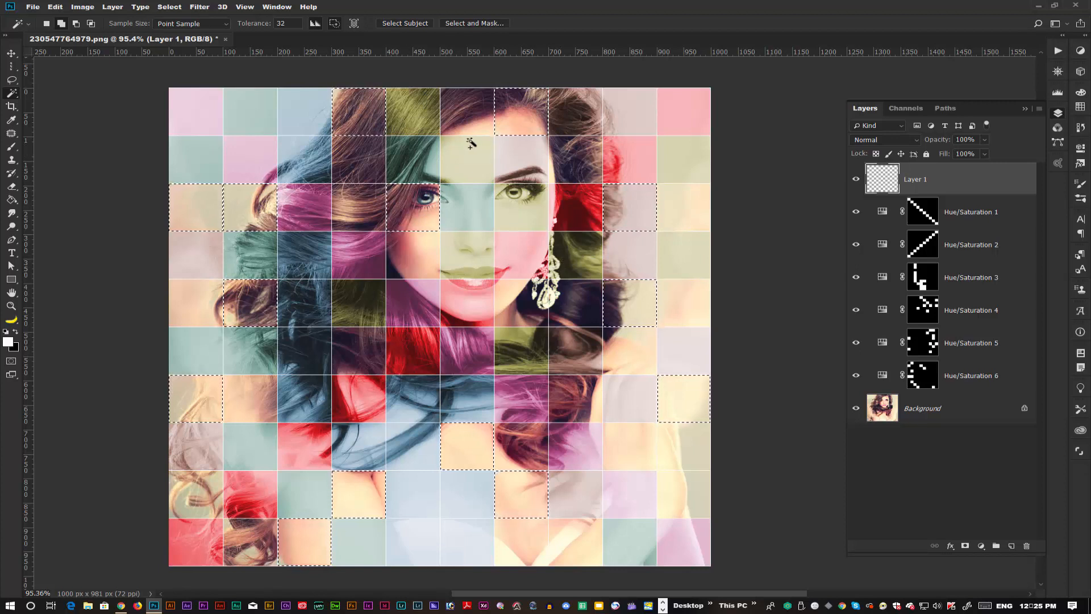
# - Add a Hue/Saturation adjustment layer directly above the Background for the selected cells
pyautogui.click(937, 408)
pyautogui.click(981, 545)
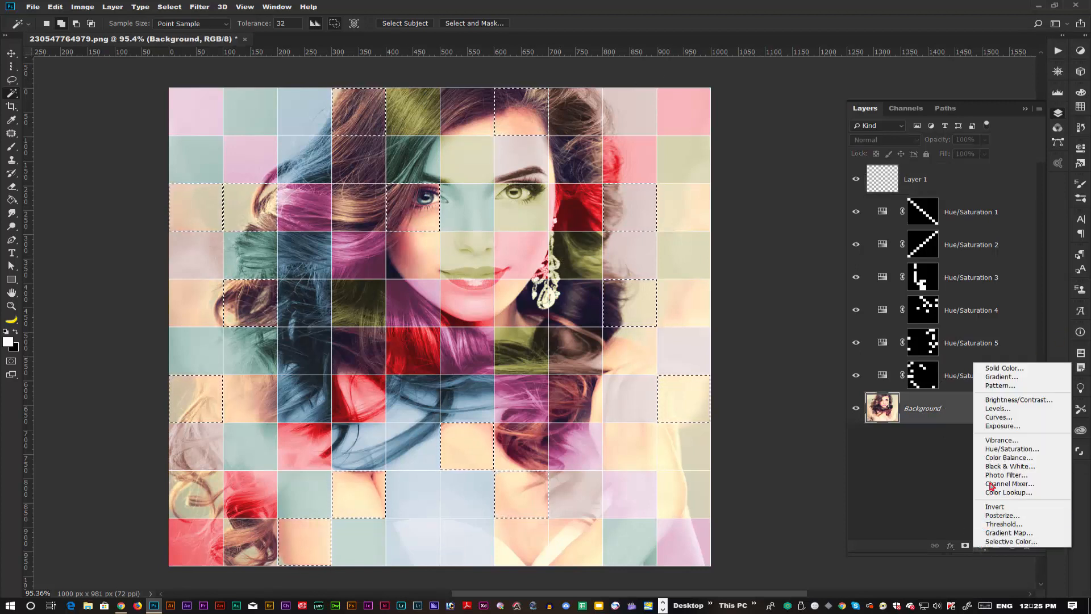
pyautogui.click(1010, 449)
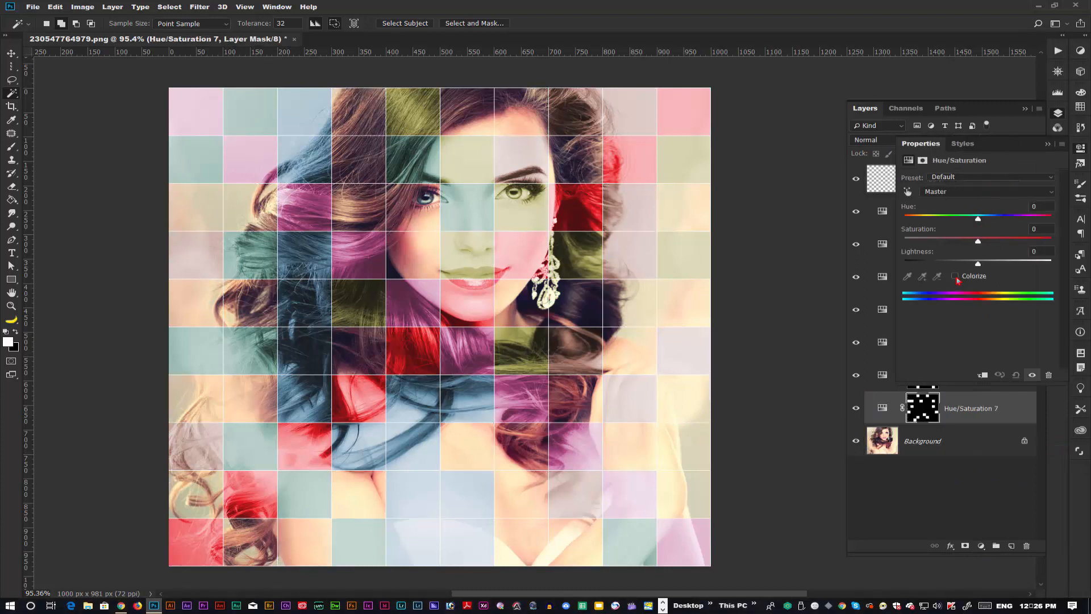
# - Try a hue shift of +23 on the newly adjusted cells and toggle Colorize on and off
pyautogui.moveTo(980, 220)
pyautogui.mouseDown()
pyautogui.moveTo(1031, 221)
pyautogui.moveTo(996, 220)
pyautogui.mouseUp()
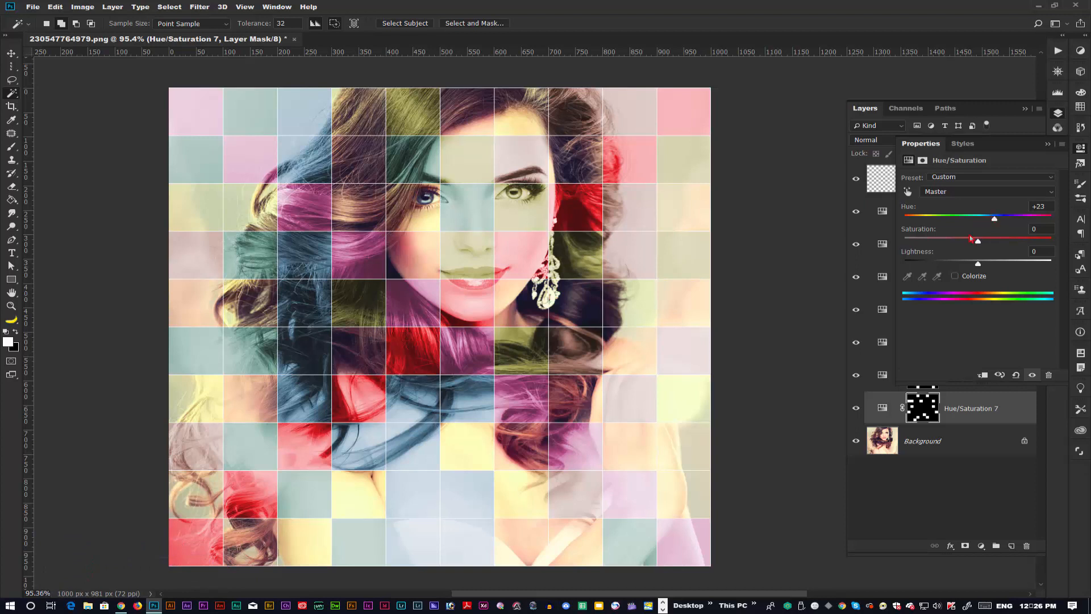
pyautogui.click(960, 281)
pyautogui.click(958, 279)
# - Give the newly adjusted cells a pale lavender tone with hue -100, saturation -75 and lightness -3
pyautogui.moveTo(995, 219); pyautogui.dragTo(930, 218)
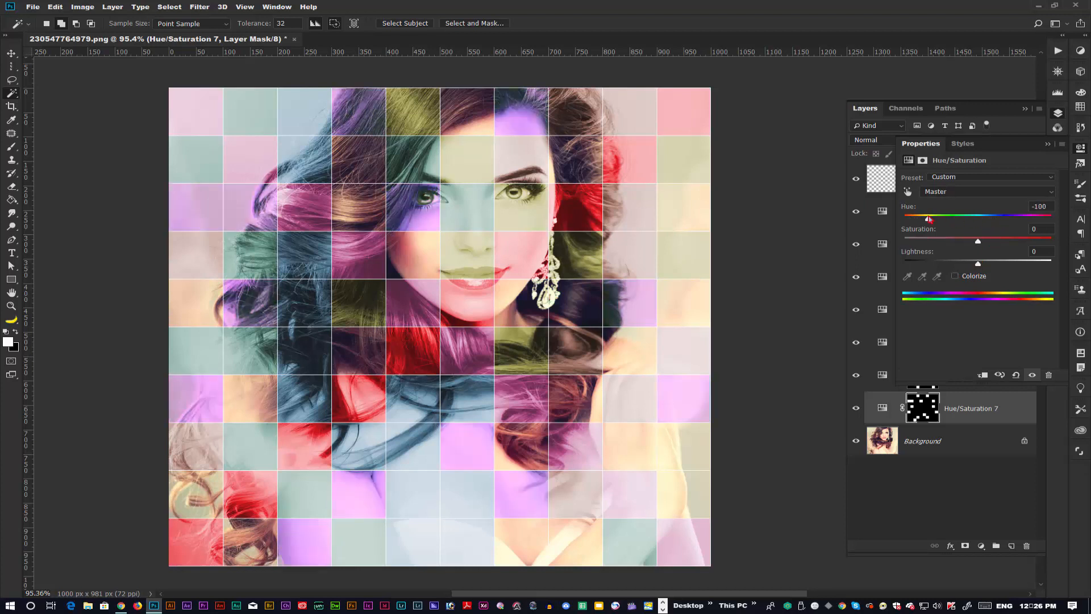
pyautogui.moveTo(979, 265); pyautogui.dragTo(919, 241)
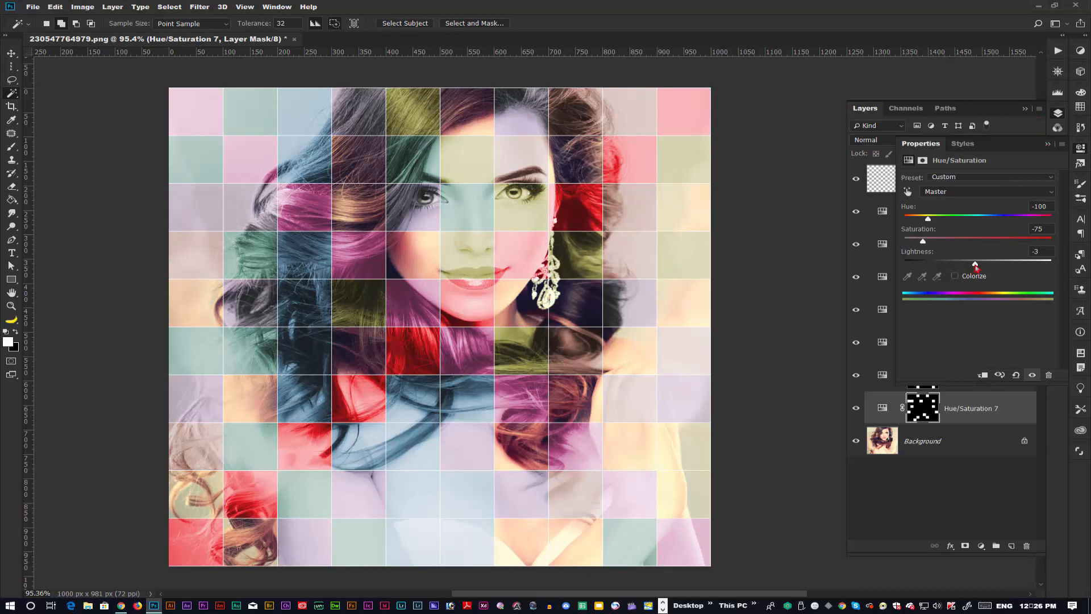
pyautogui.click(1048, 145)
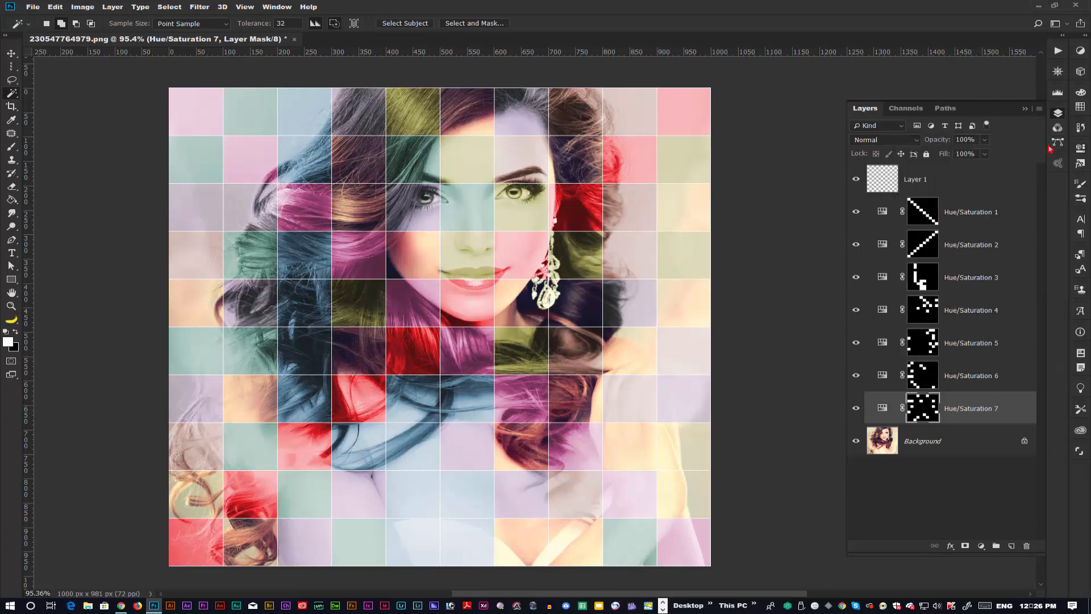
# - On the grid layer, select cells by row/column: 1/6, 1/8, 2/4, 3/10, 4/5, 5/1, 5/10, 7/2, 8/1, 8/7, 8/10, 10/2 and 10/8
pyautogui.click(921, 183)
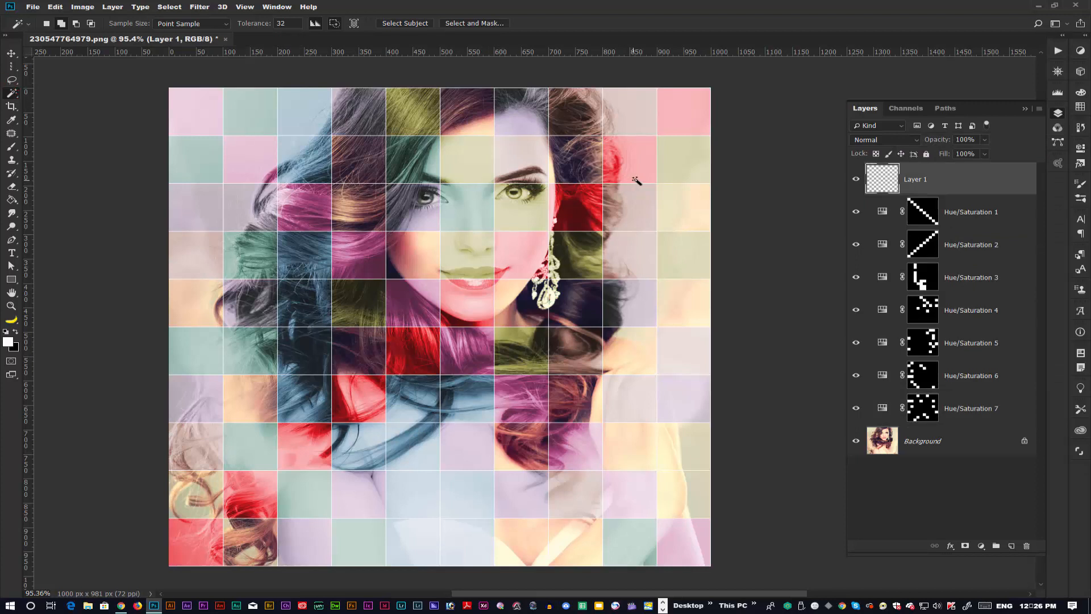
pyautogui.click(481, 121)
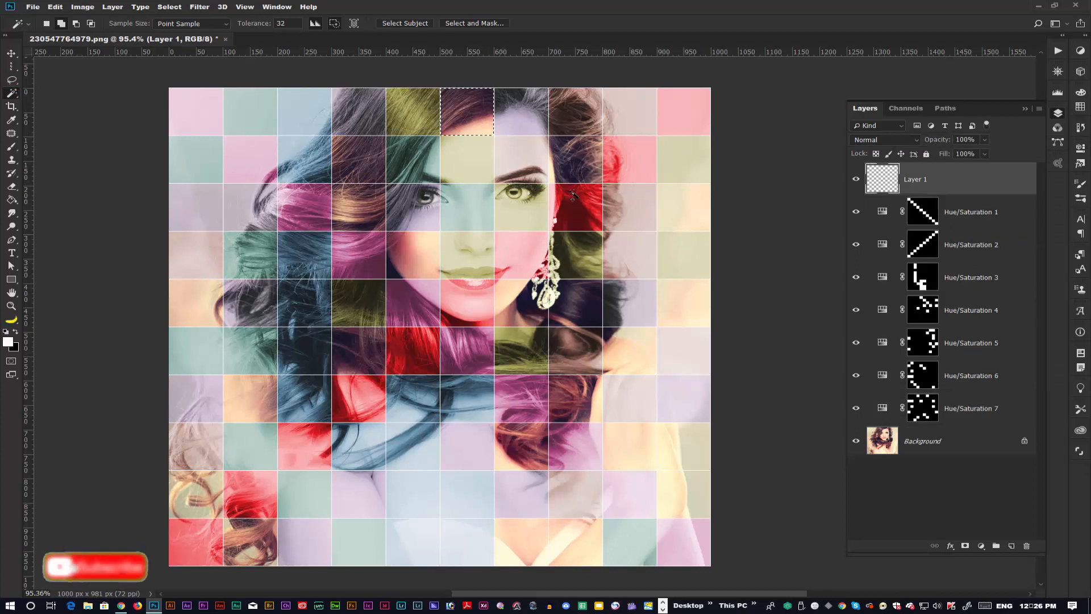
pyautogui.keyDown('shift'); pyautogui.click(684, 310); pyautogui.keyUp('shift')
pyautogui.keyDown('shift'); pyautogui.click(680, 200); pyautogui.keyUp('shift')
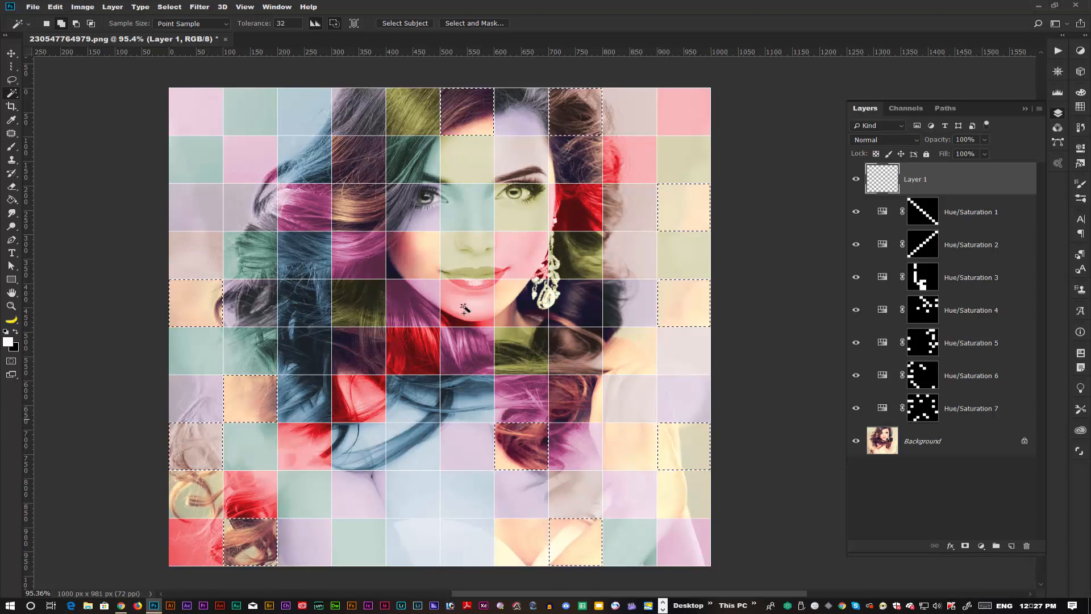
pyautogui.click(421, 249)
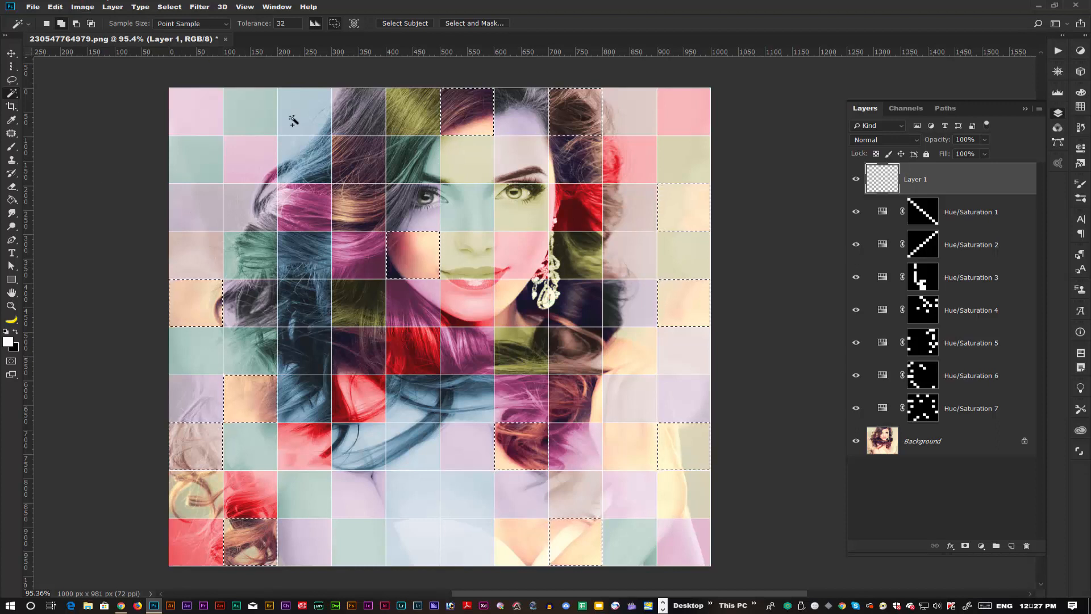
pyautogui.click(364, 168)
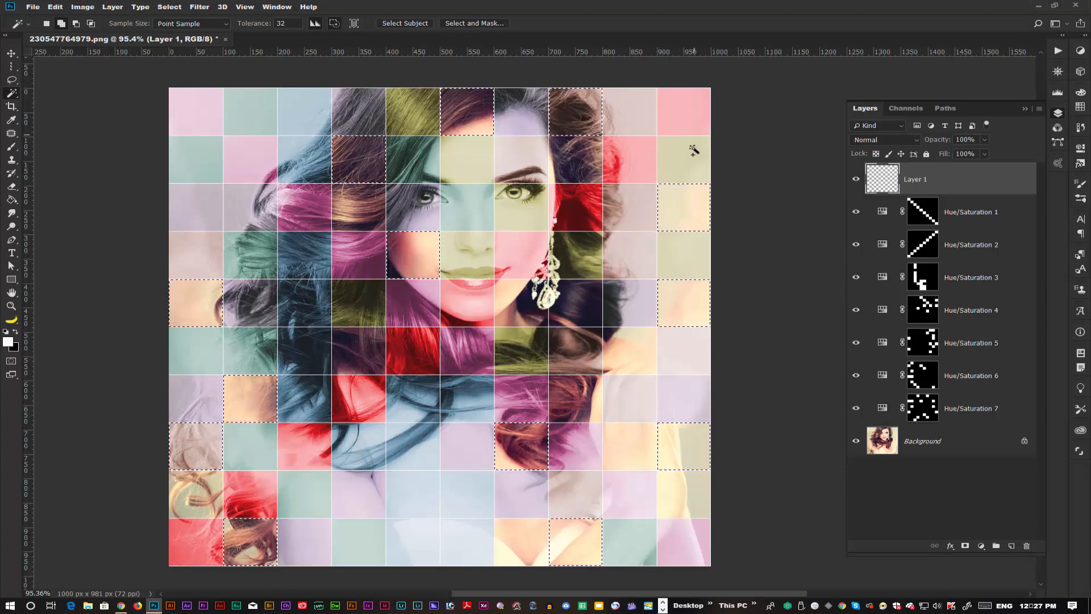
# - Add a Hue/Saturation adjustment layer above the Background for the selected cells, with hue -13 and saturation +11
pyautogui.click(943, 448)
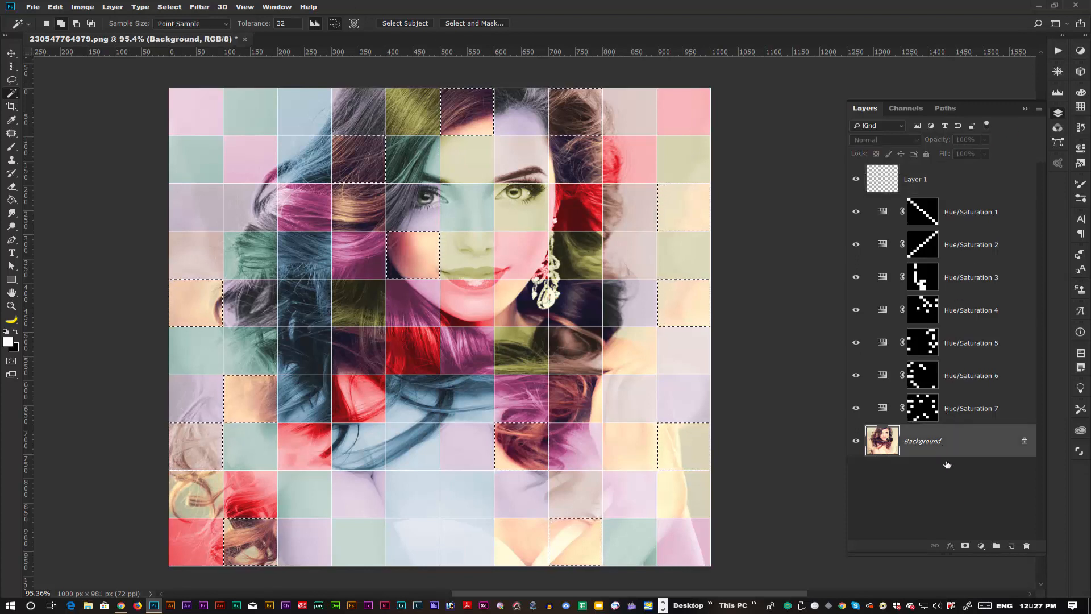
pyautogui.click(981, 546)
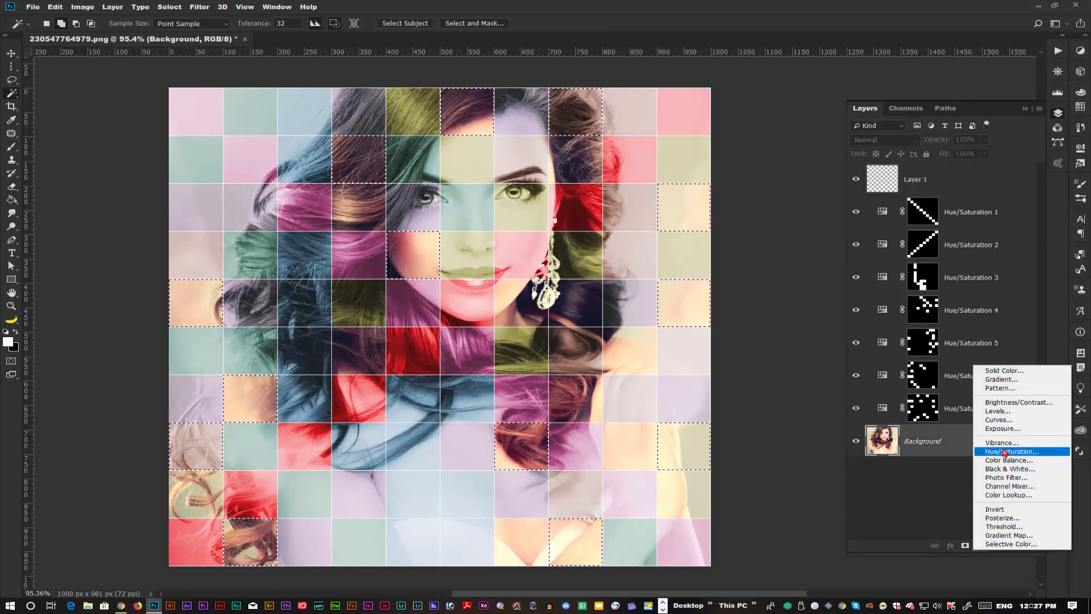
pyautogui.click(1000, 451)
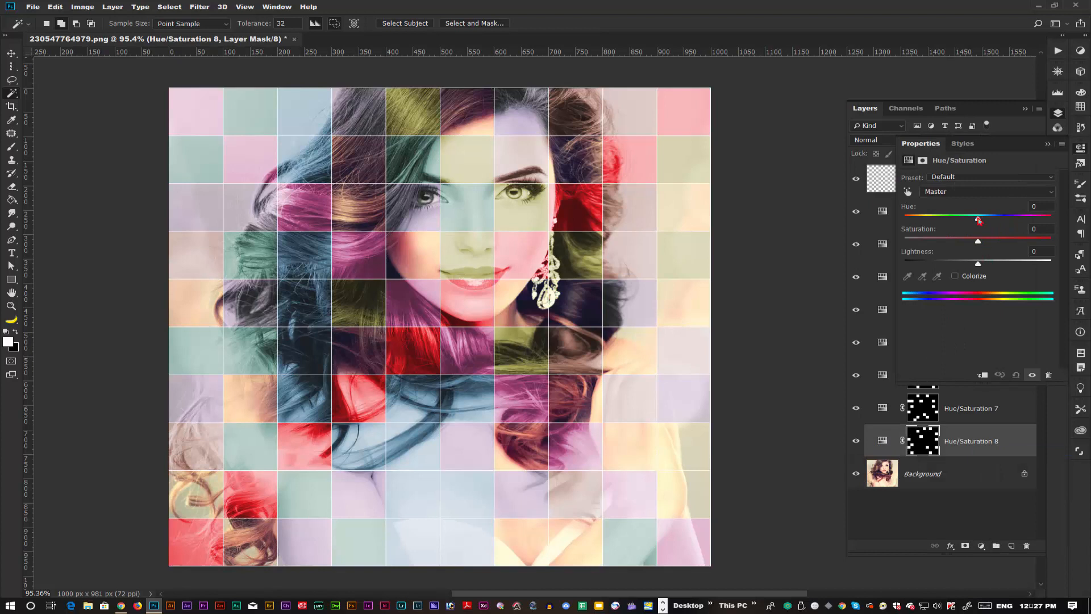
pyautogui.moveTo(978, 220)
pyautogui.mouseDown()
pyautogui.moveTo(907, 218)
pyautogui.moveTo(989, 224)
pyautogui.moveTo(970, 225)
pyautogui.mouseUp()
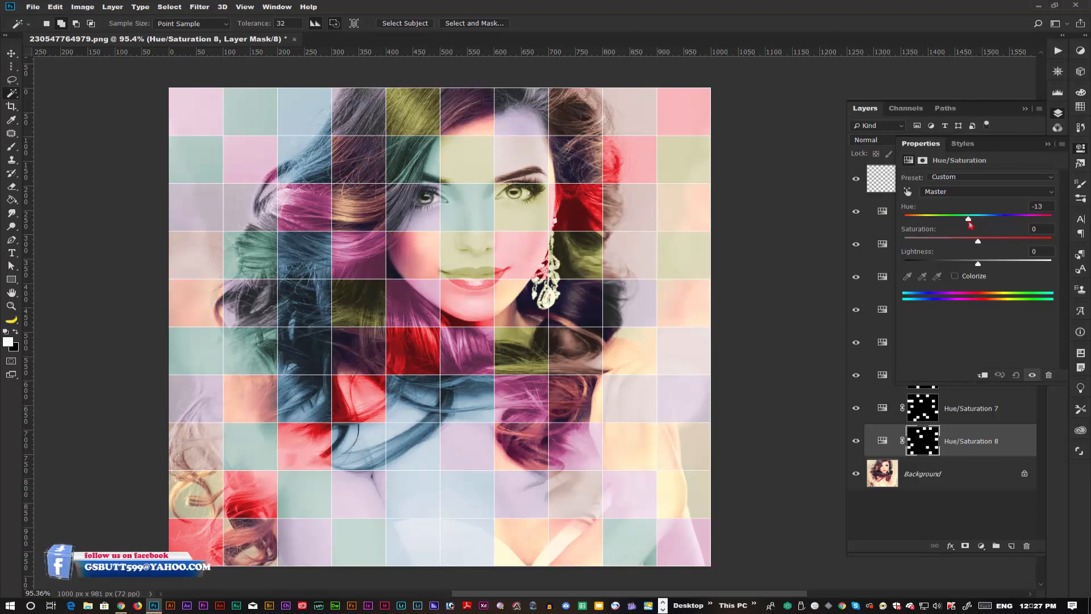
pyautogui.moveTo(980, 242); pyautogui.dragTo(986, 243)
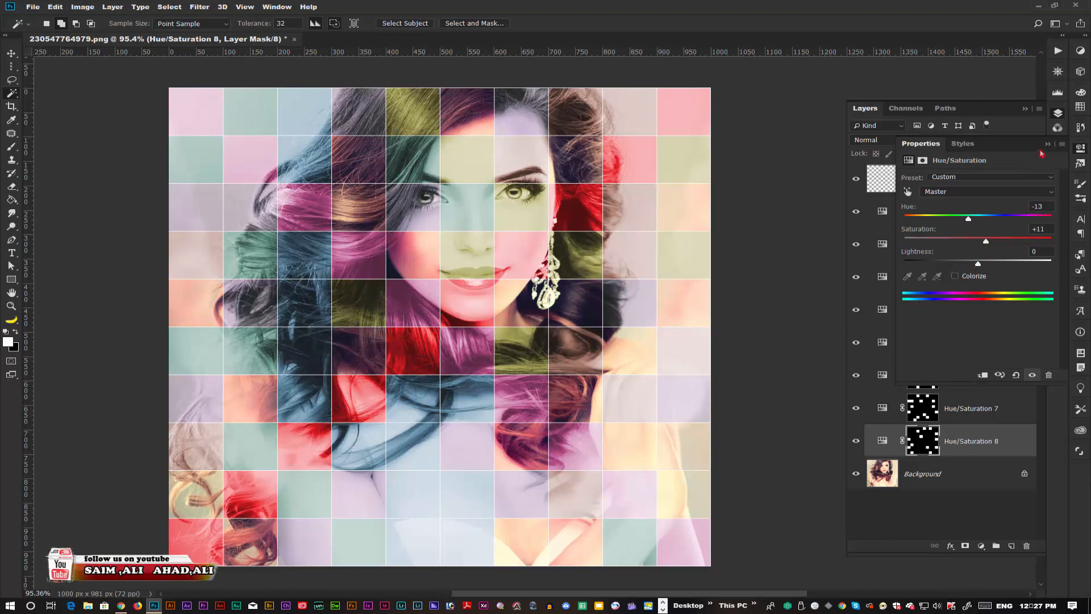
pyautogui.click(1047, 148)
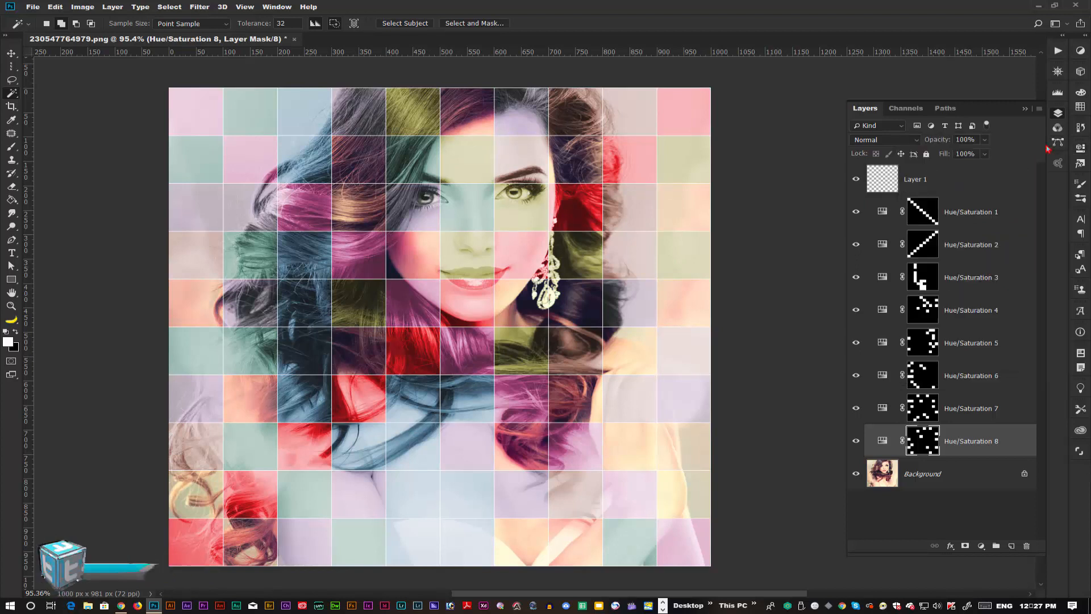
# - On the grid layer, select cells by row/column: 1/8, 3/10, 5/10, 6/8, 6/9, 7/8, 8/9, 9/1, 9/10 and 10/8
pyautogui.click(926, 183)
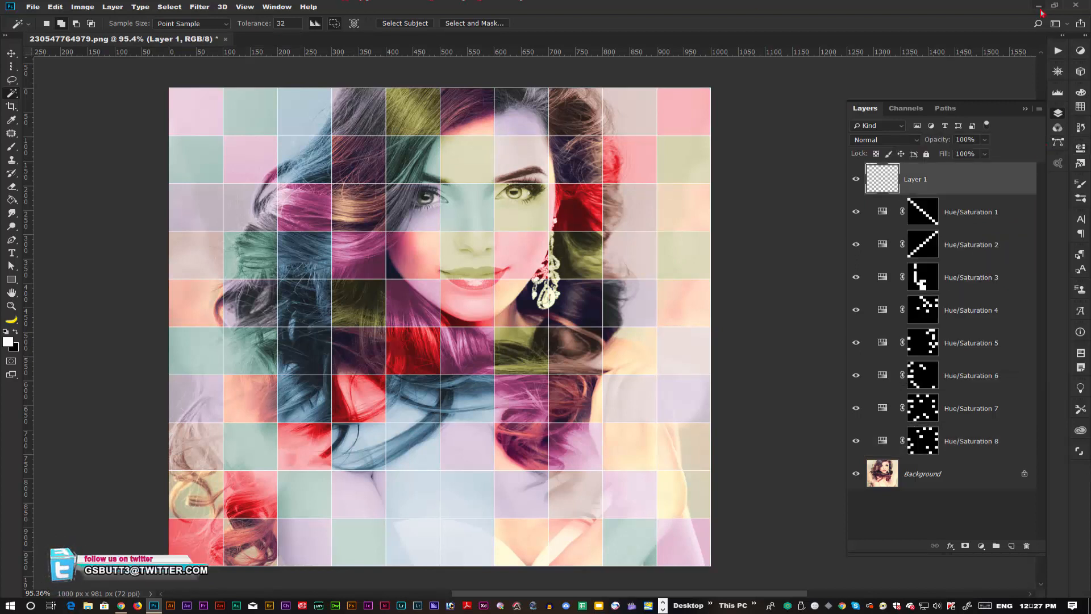
pyautogui.click(639, 369)
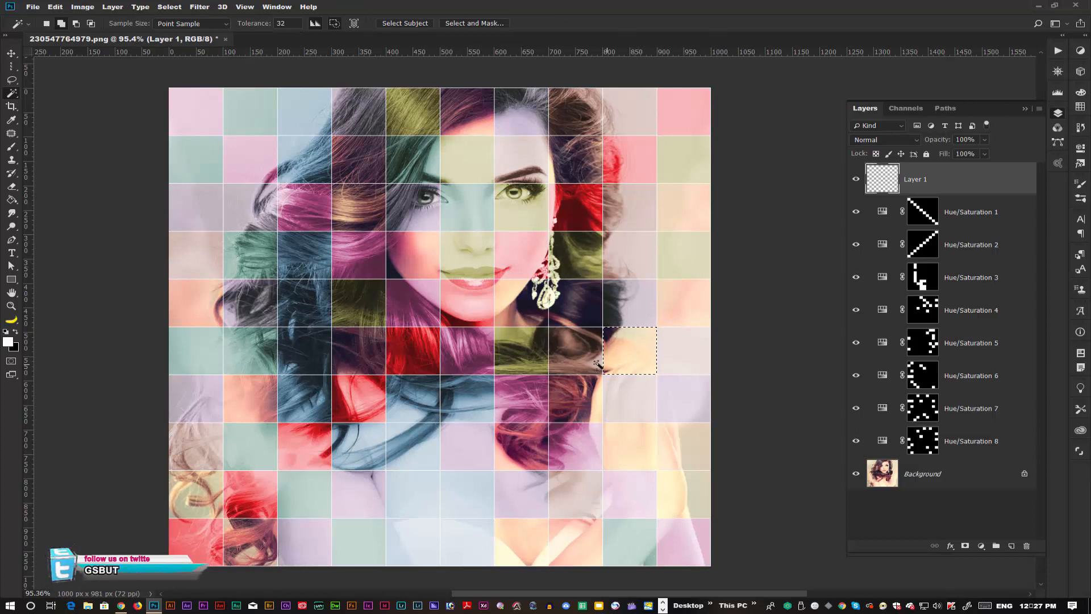
pyautogui.keyDown('shift'); pyautogui.click(580, 398); pyautogui.keyUp('shift')
pyautogui.keyDown('shift'); pyautogui.click(650, 464); pyautogui.keyUp('shift')
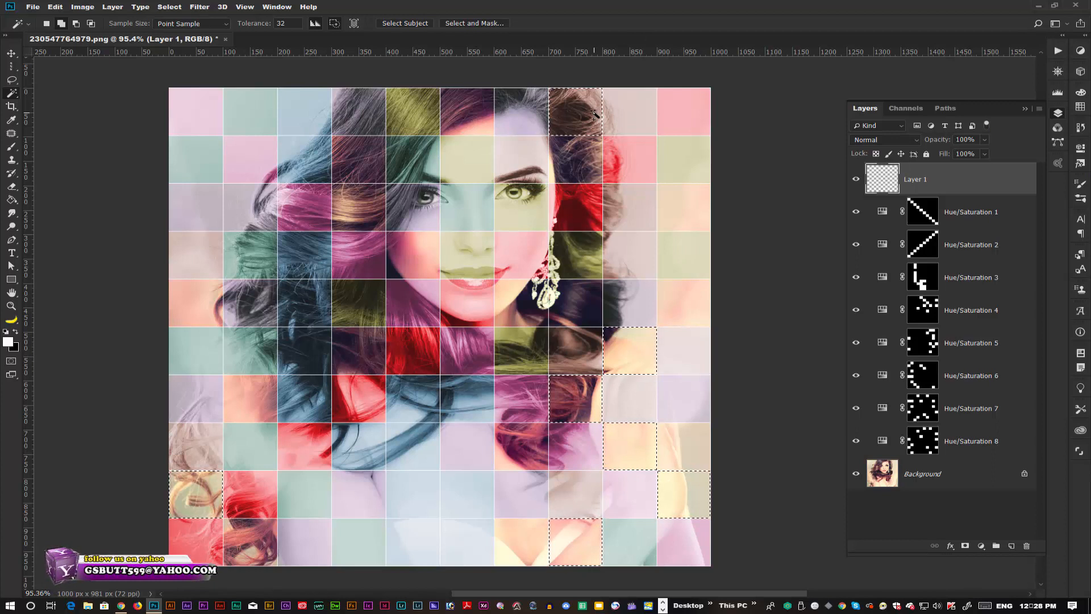
pyautogui.click(566, 352)
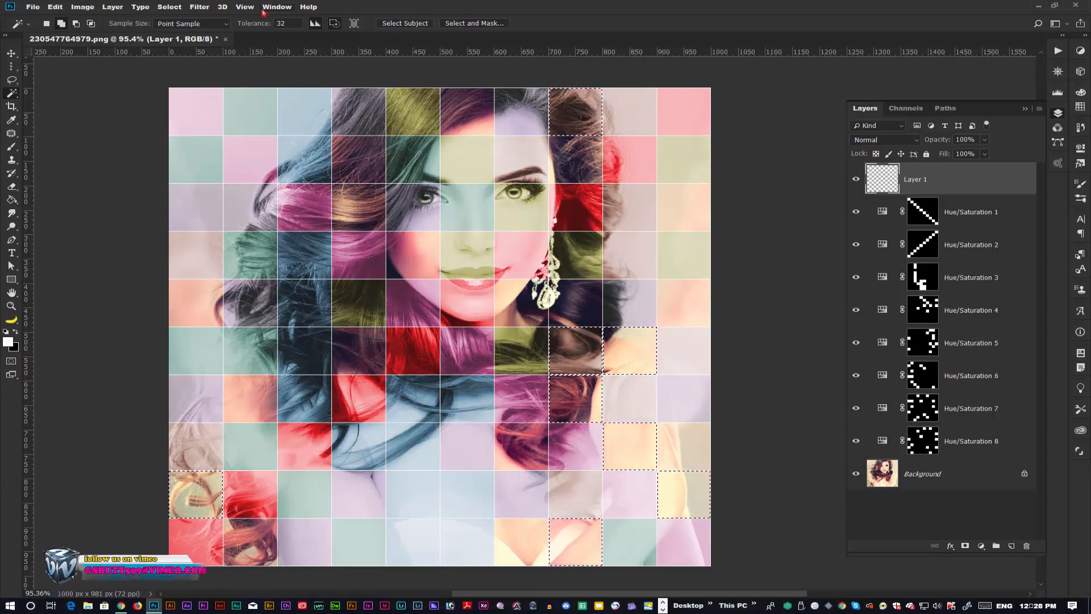
pyautogui.click(688, 209)
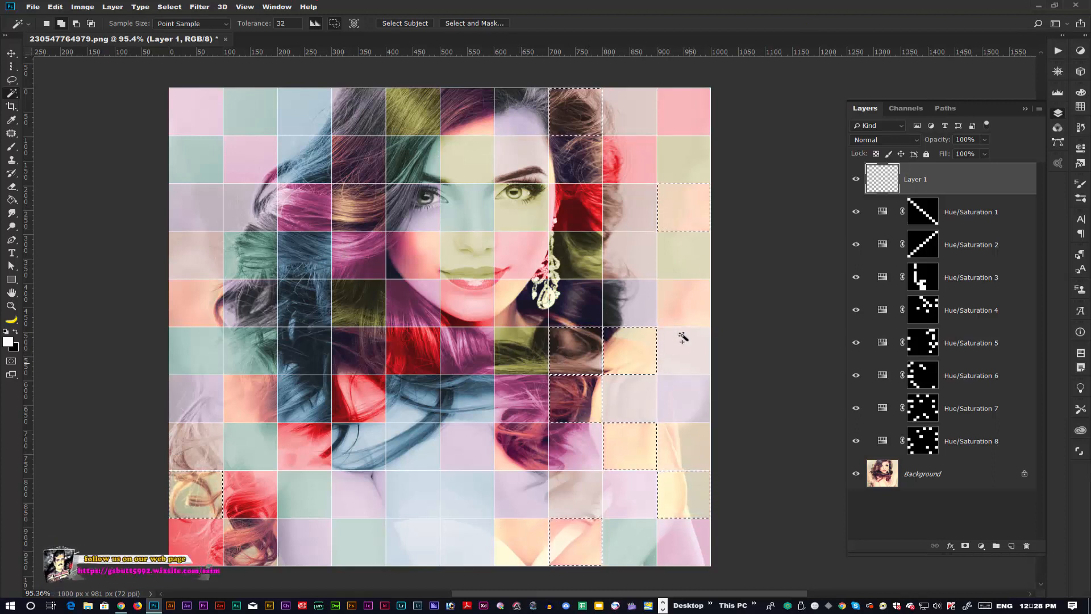
pyautogui.click(702, 293)
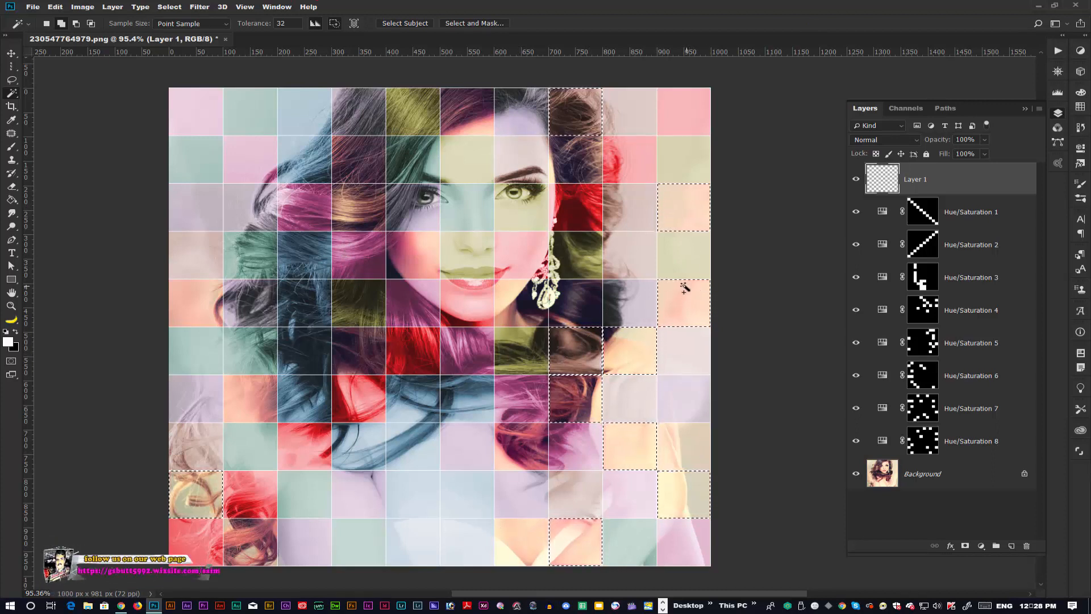
# - Add a Hue/Saturation adjustment layer above the Background for the selected cells, try hue +74 and turn on Colorize
pyautogui.click(935, 474)
pyautogui.click(981, 545)
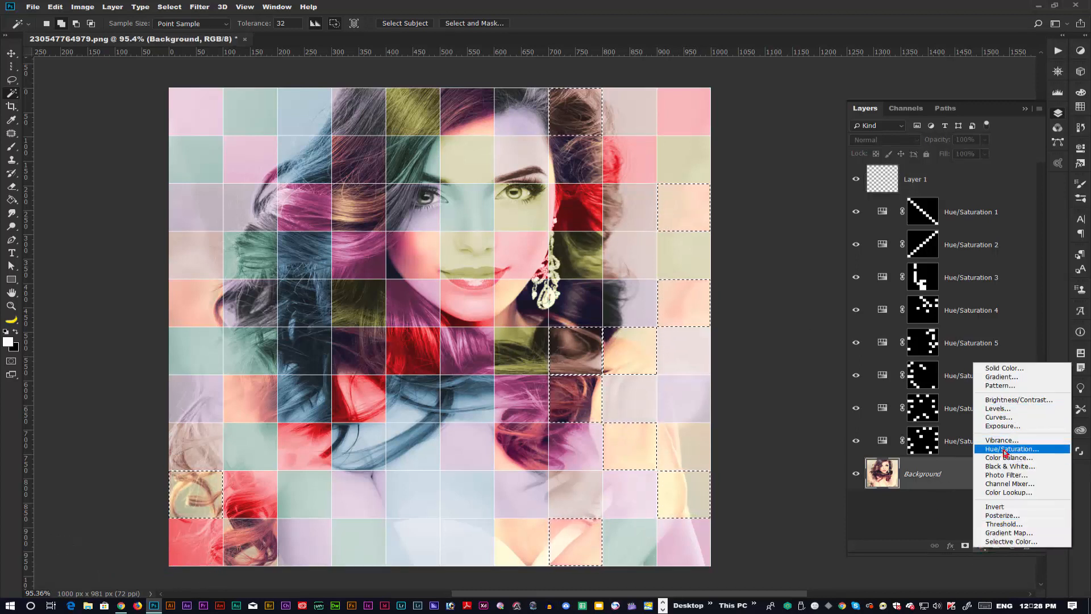
pyautogui.click(1011, 449)
pyautogui.moveTo(978, 218); pyautogui.dragTo(1021, 231)
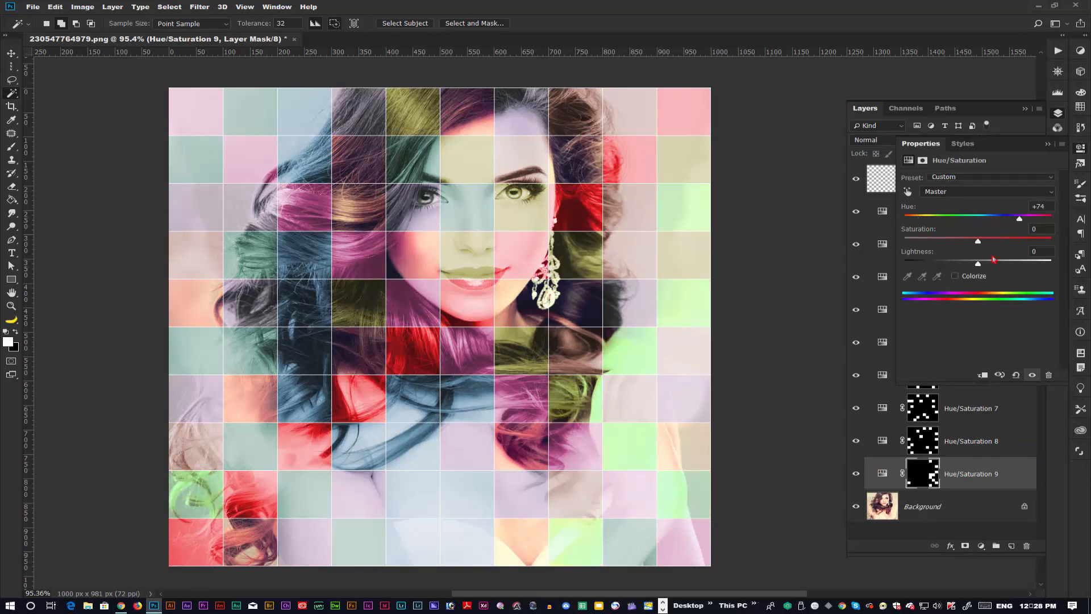
pyautogui.click(956, 276)
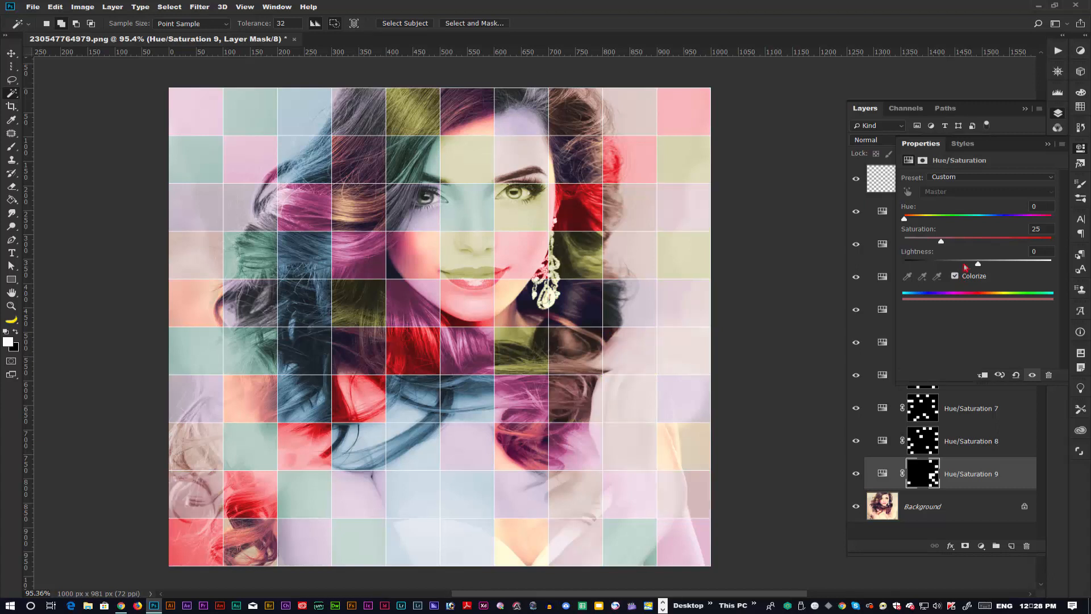
# - Tint the cells of the colorized Hue/Saturation 9 adjustment pink by increasing its saturation and shifting its hue into the magenta range
pyautogui.moveTo(941, 243); pyautogui.dragTo(967, 244)
pyautogui.moveTo(910, 220); pyautogui.dragTo(1035, 219)
pyautogui.click(1049, 145)
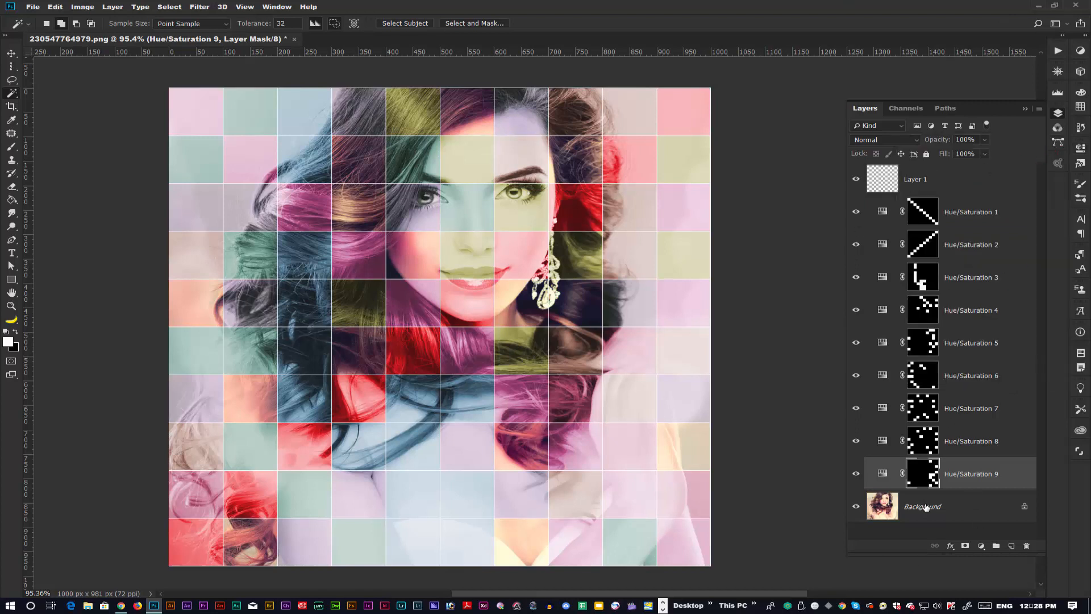
# - Select grid cells (row/column) 1/8, 2/8, 8/10 and 10/7, and add a colorized Hue/Saturation adjustment above the Background with hue 146
pyautogui.hotkey('alt', '.')
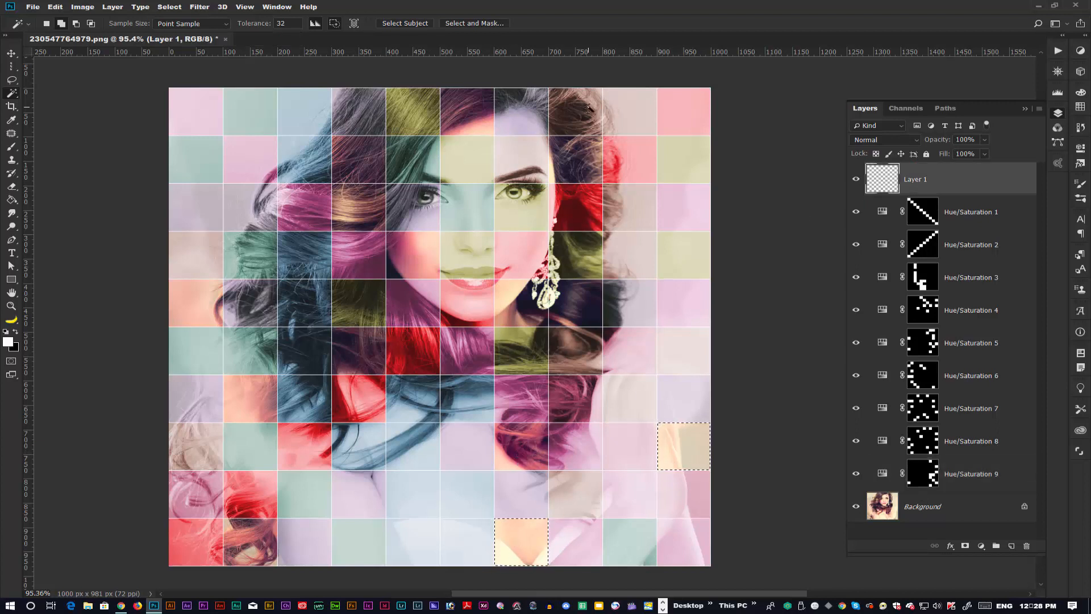
pyautogui.click(578, 158)
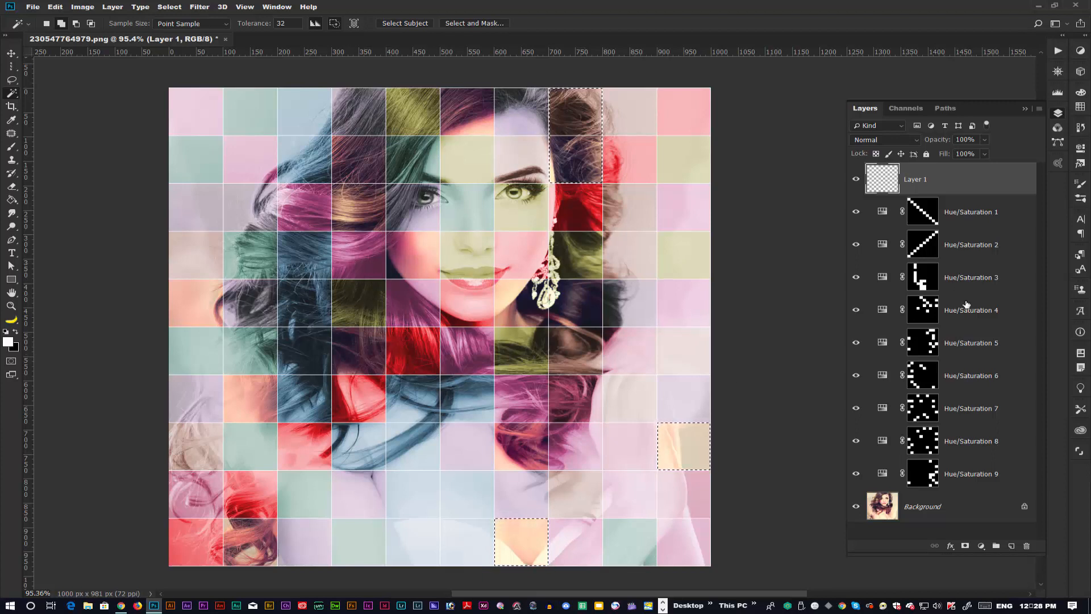
pyautogui.click(961, 514)
pyautogui.click(982, 545)
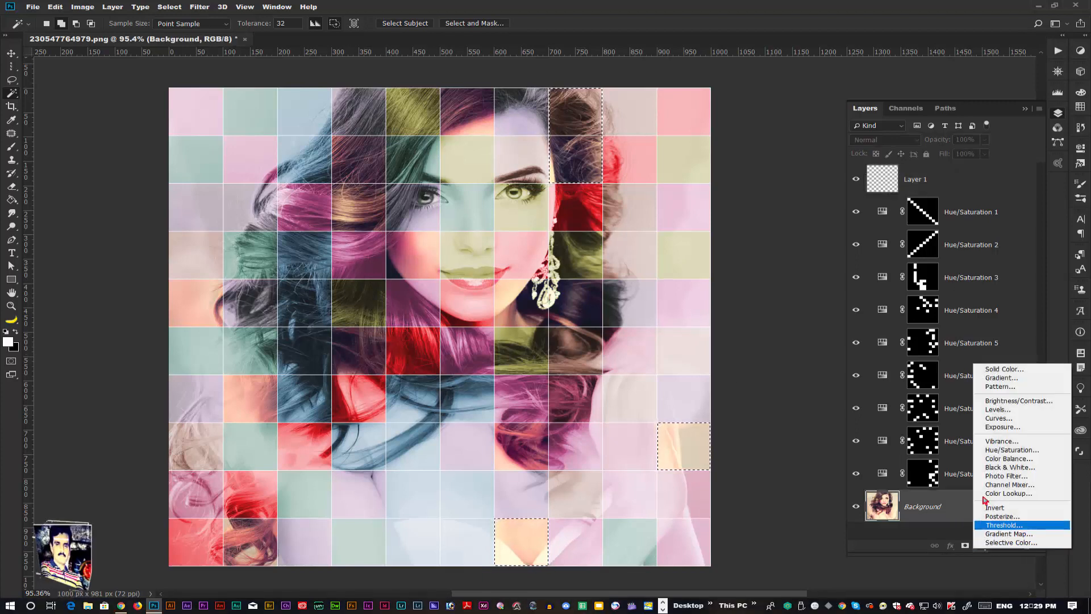
pyautogui.click(1012, 449)
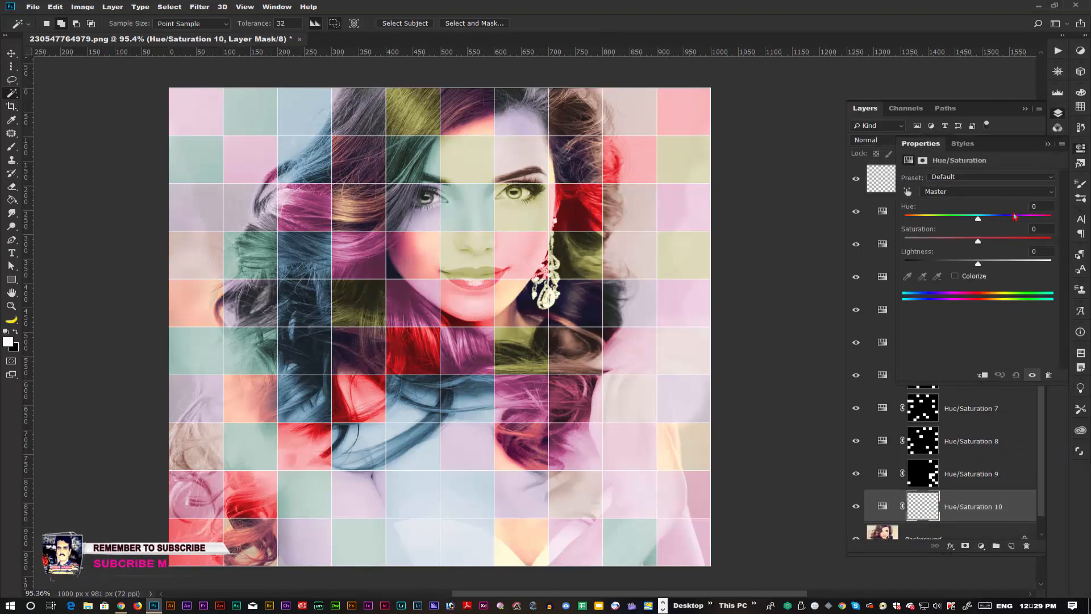
pyautogui.click(955, 276)
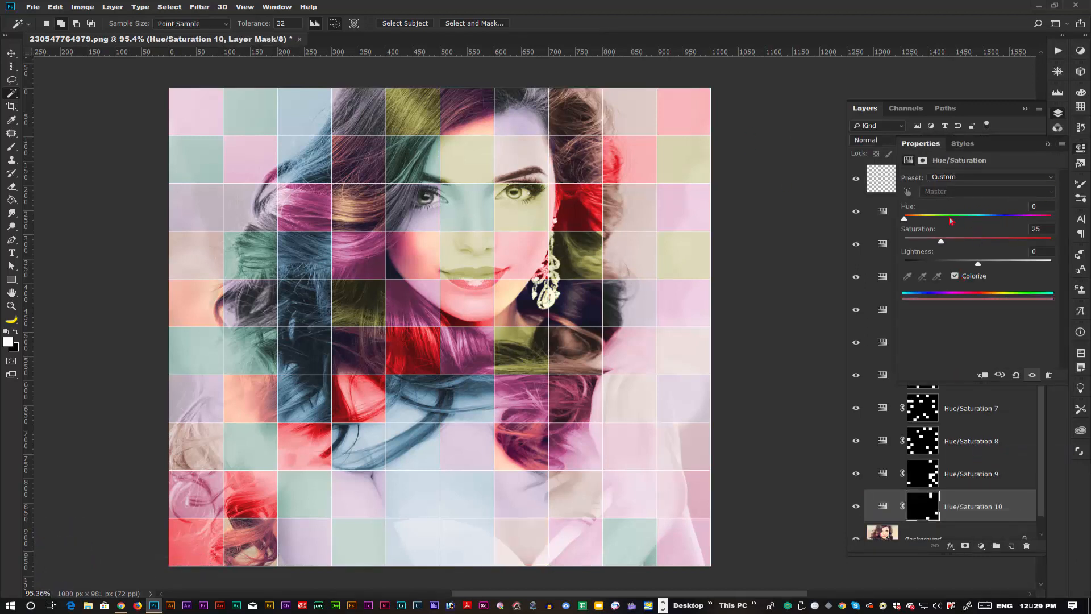
pyautogui.moveTo(903, 224); pyautogui.dragTo(935, 222)
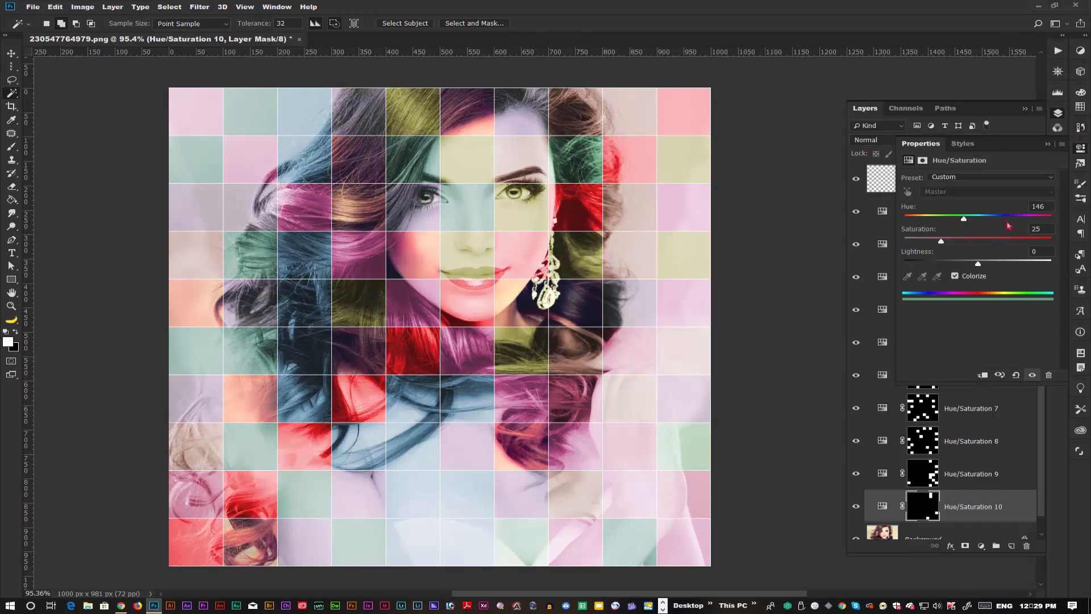
pyautogui.click(1049, 146)
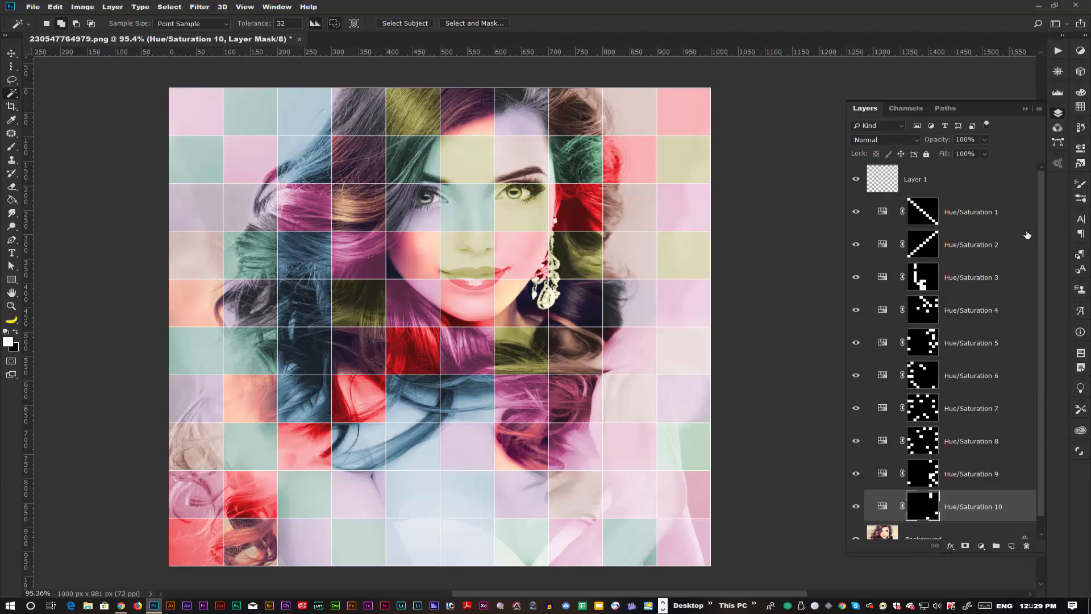
# - Set the saturation of the Hue/Saturation 2 adjustment to 57, and clear the cell selection with the grid layer active
pyautogui.keyDown('ctrl'); pyautogui.click(923, 251); pyautogui.keyUp('ctrl')
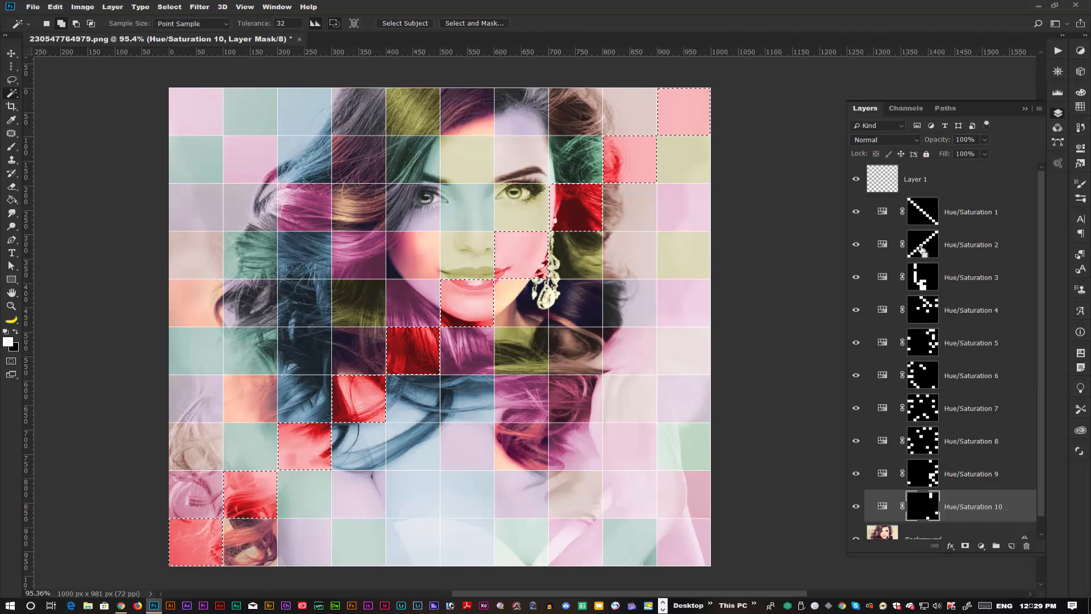
pyautogui.doubleClick(880, 246)
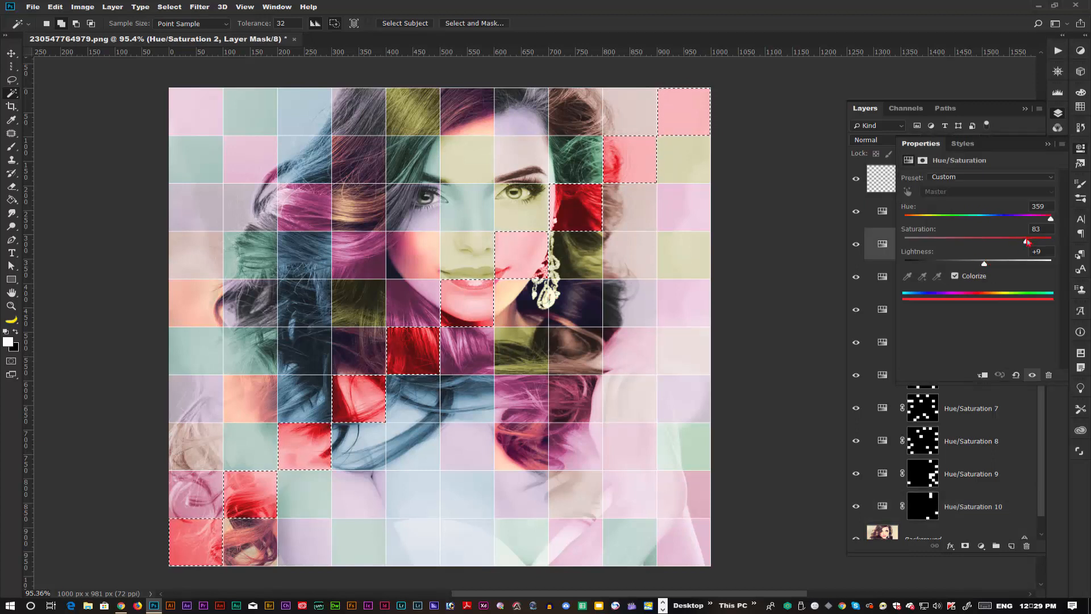
pyautogui.moveTo(996, 243); pyautogui.dragTo(989, 243)
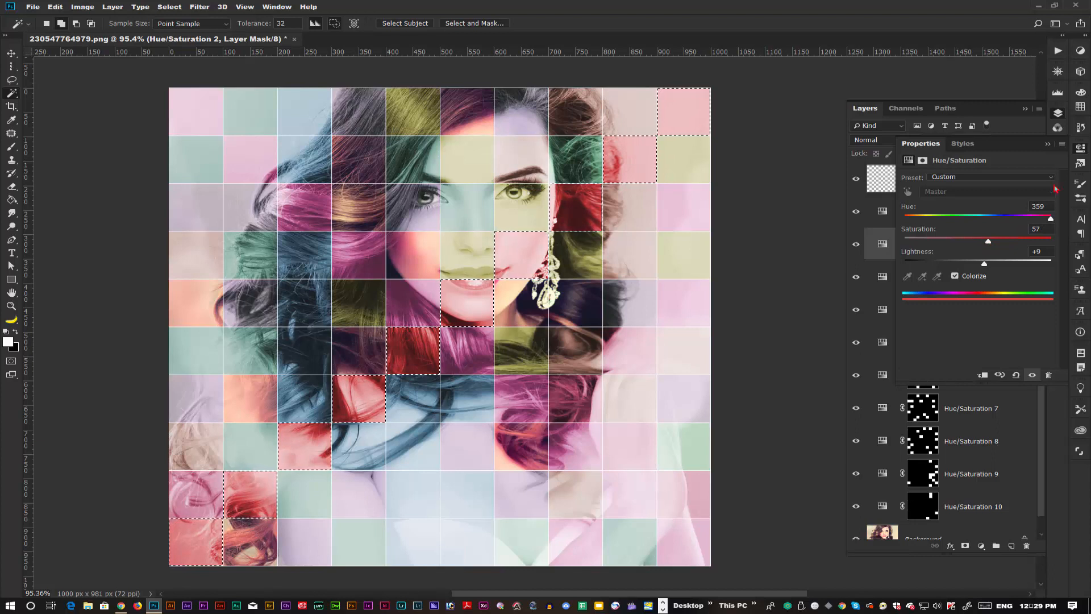
pyautogui.click(1047, 145)
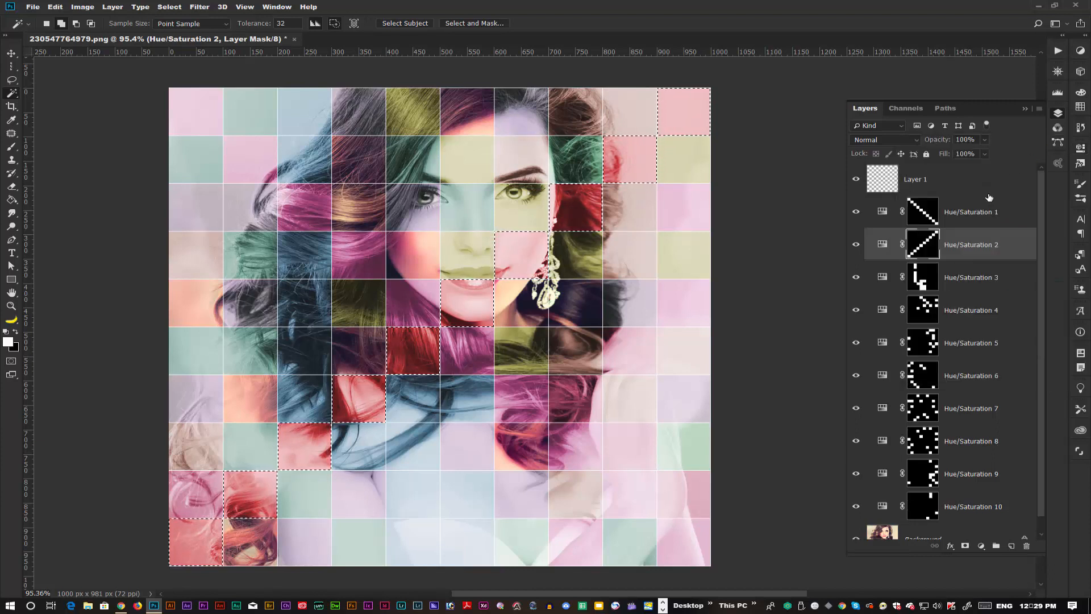
pyautogui.click(1003, 190)
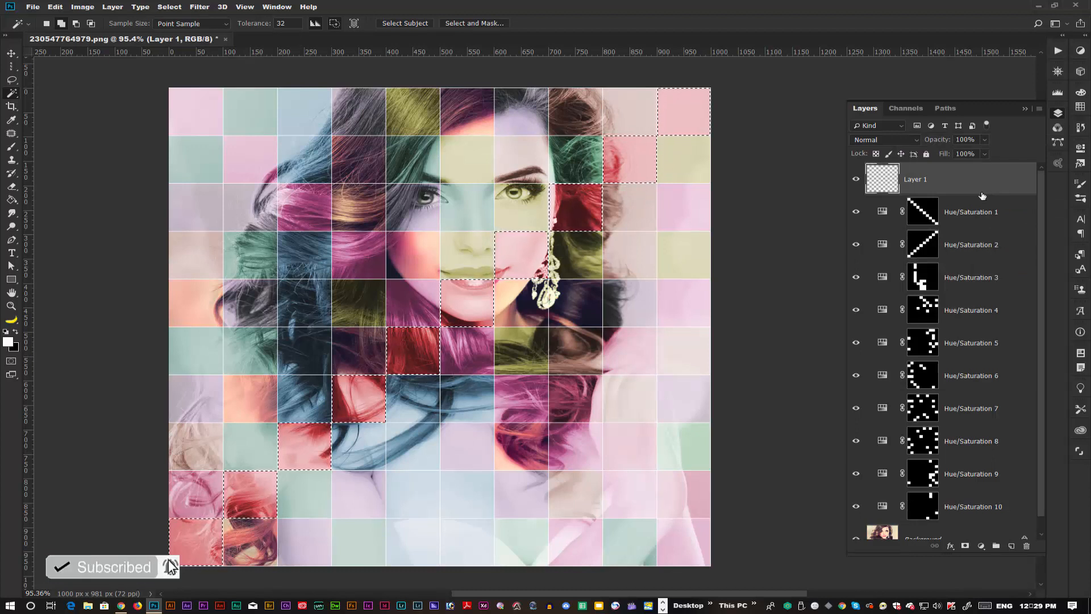
pyautogui.hotkey('ctrl', 'd')
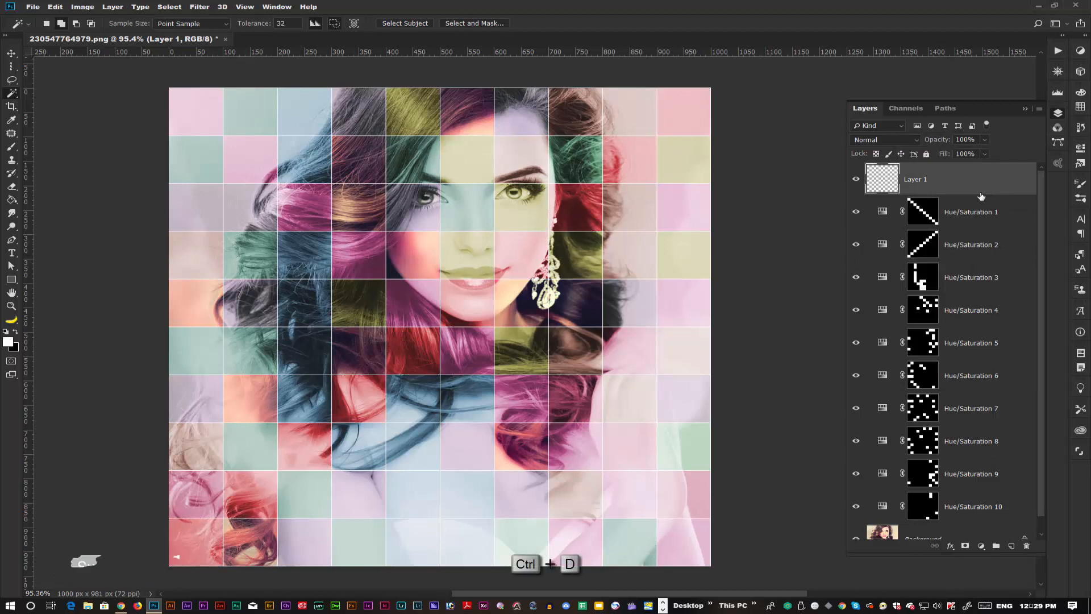
# - Try merging the grid layer with all ten Hue/Saturation adjustment layers, and undo the merge
pyautogui.keyDown('ctrl'); pyautogui.click(1011, 503); pyautogui.keyUp('ctrl')
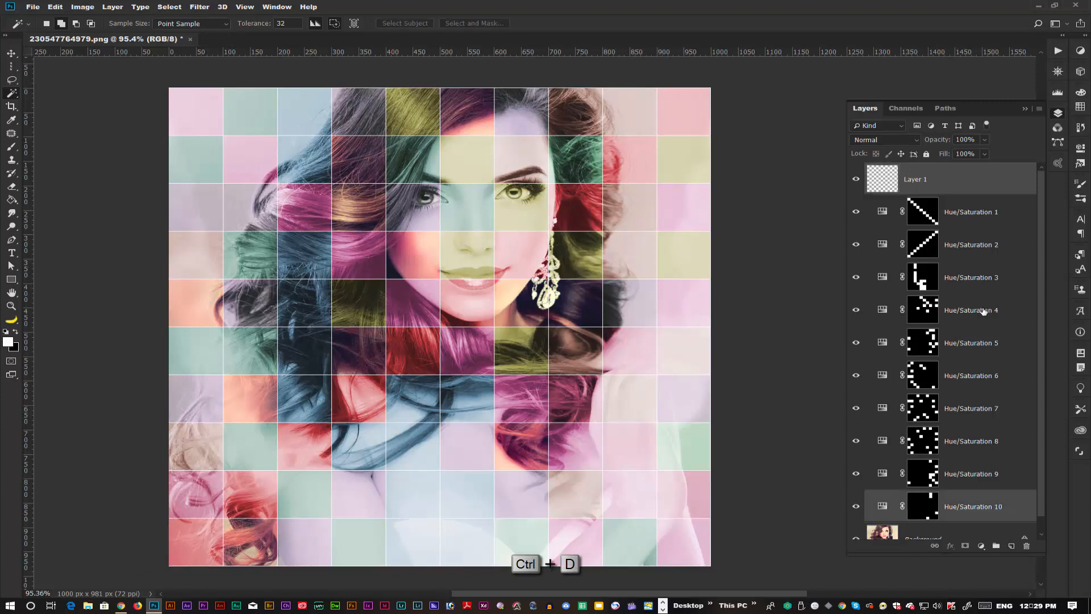
pyautogui.keyDown('ctrl'); pyautogui.click(1008, 213); pyautogui.keyUp('ctrl')
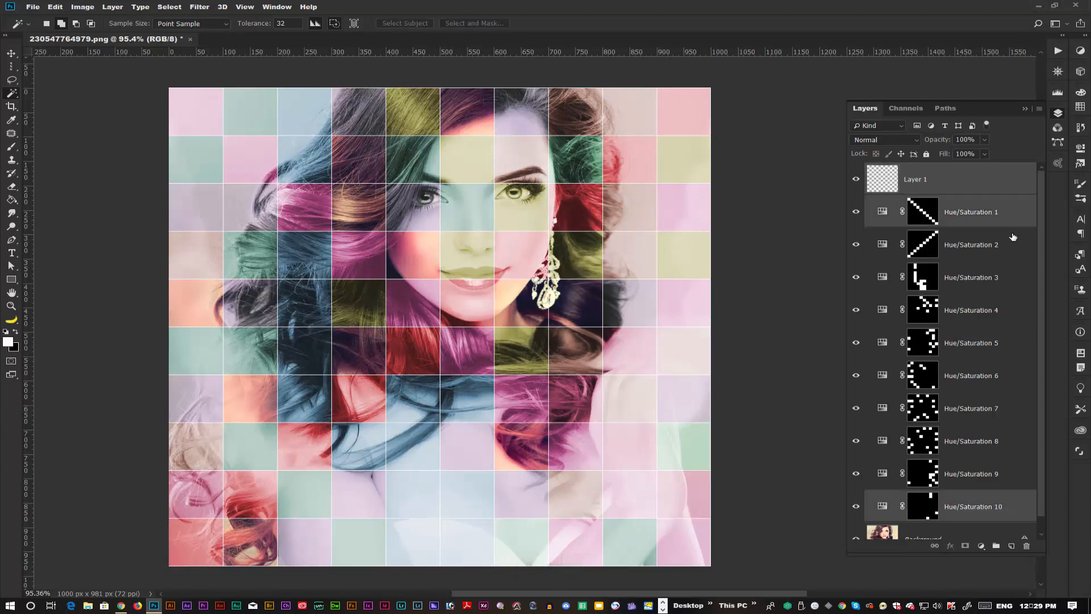
pyautogui.keyDown('ctrl'); pyautogui.click(1009, 252); pyautogui.keyUp('ctrl')
pyautogui.keyDown('ctrl'); pyautogui.click(1006, 281); pyautogui.keyUp('ctrl')
pyautogui.keyDown('ctrl'); pyautogui.click(1007, 318); pyautogui.keyUp('ctrl')
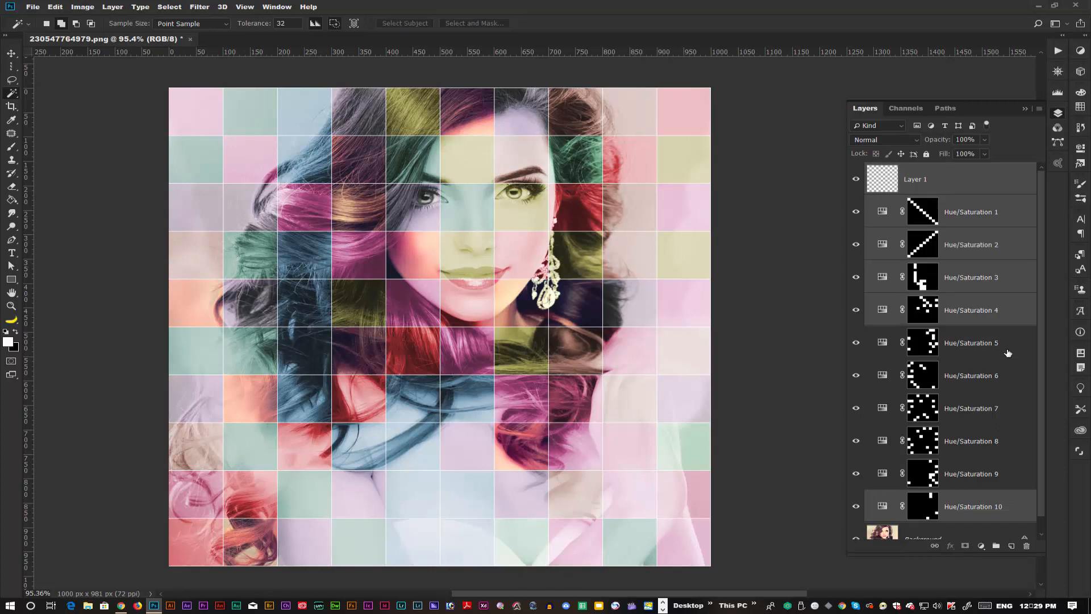
pyautogui.keyDown('ctrl'); pyautogui.click(1007, 349); pyautogui.keyUp('ctrl')
pyautogui.keyDown('ctrl'); pyautogui.click(1008, 382); pyautogui.keyUp('ctrl')
pyautogui.keyDown('ctrl'); pyautogui.click(1008, 414); pyautogui.keyUp('ctrl')
pyautogui.keyDown('ctrl'); pyautogui.click(1014, 443); pyautogui.keyUp('ctrl')
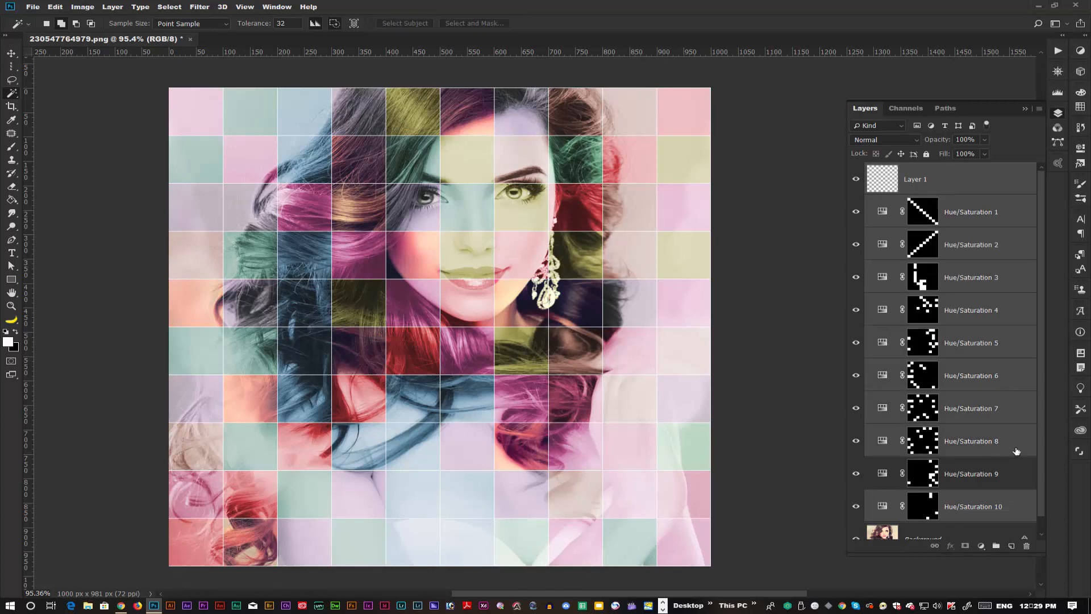
pyautogui.keyDown('ctrl'); pyautogui.click(1016, 469); pyautogui.keyUp('ctrl')
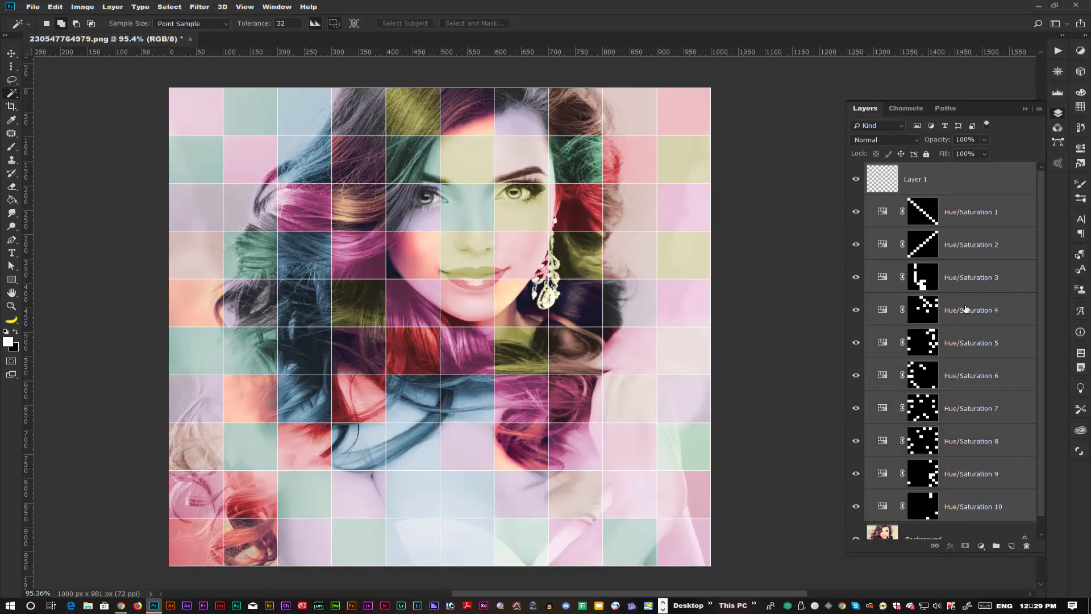
pyautogui.hotkey('ctrl', 'e')
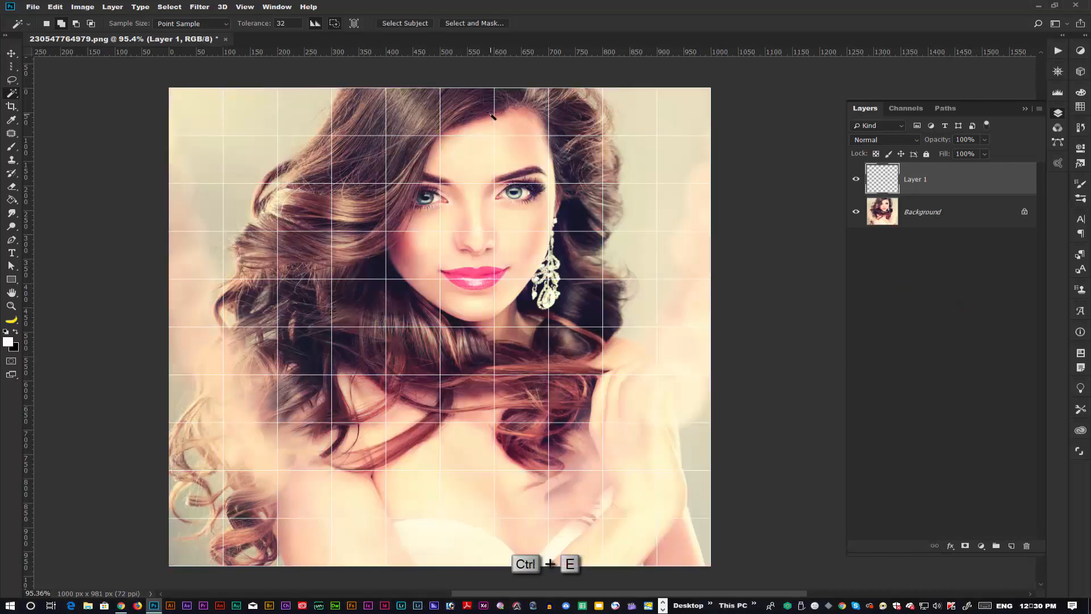
pyautogui.hotkey('ctrl', 'z')
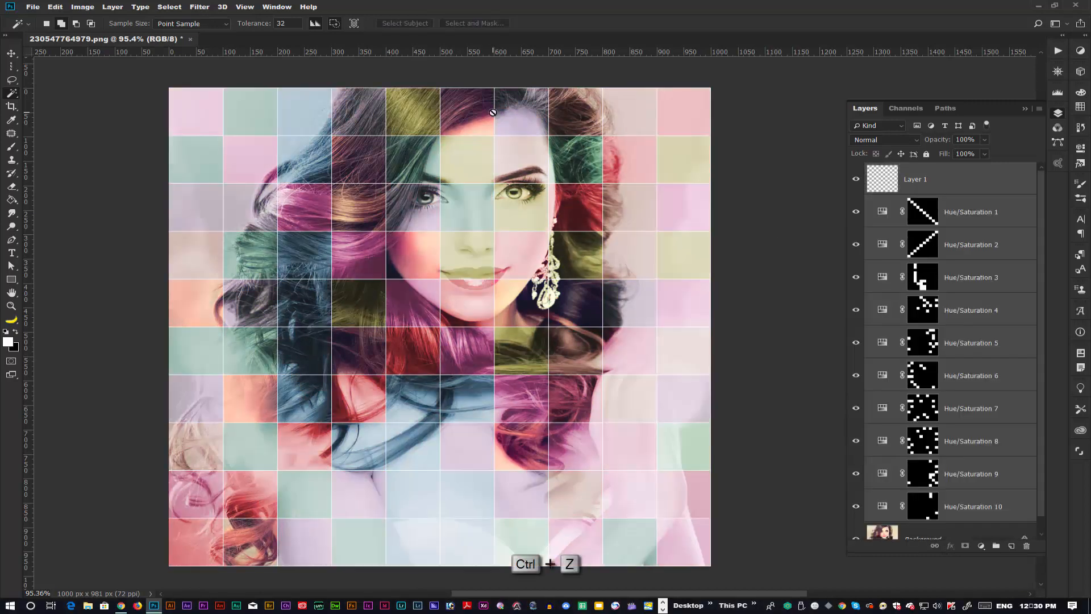
# - Open the layer style of the grid layer, Layer 1, and apply the first Stroke effect, a 1 px inside reflected gradient
pyautogui.click(988, 183)
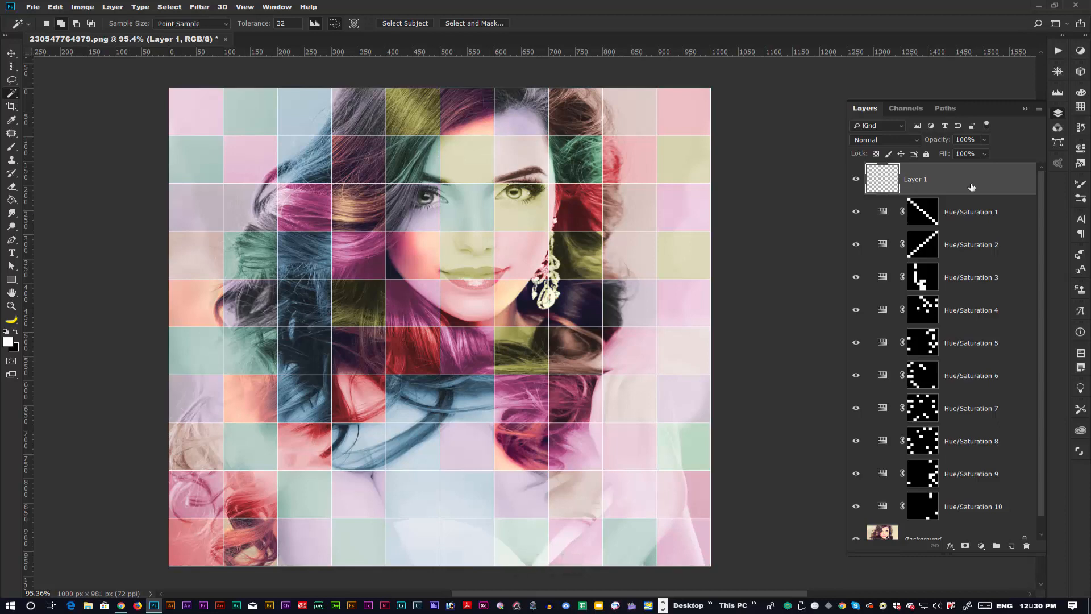
pyautogui.doubleClick(971, 187)
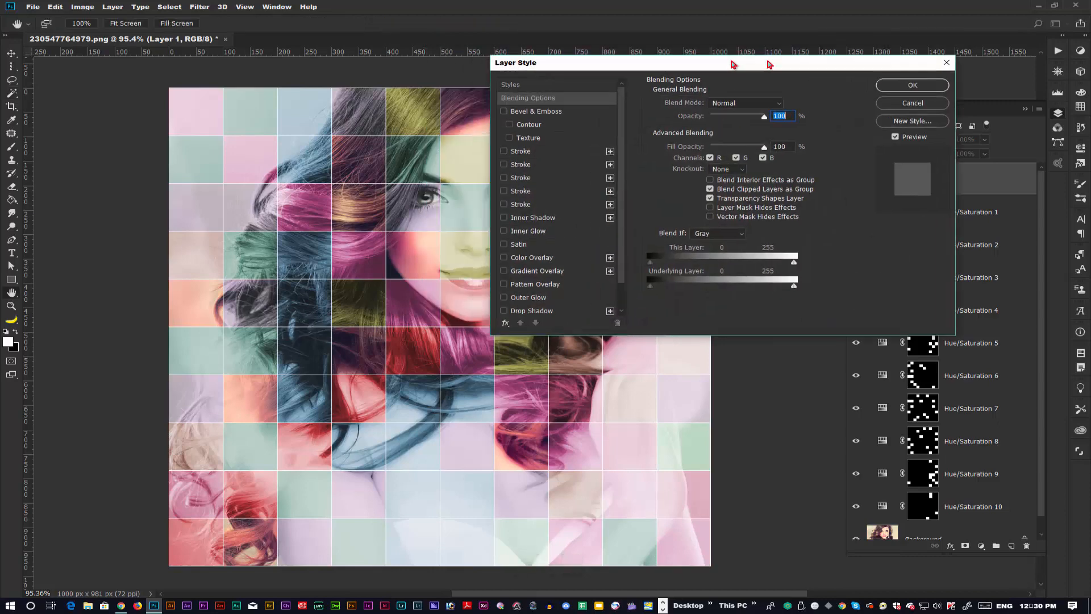
pyautogui.moveTo(733, 64); pyautogui.dragTo(833, 55)
pyautogui.click(625, 143)
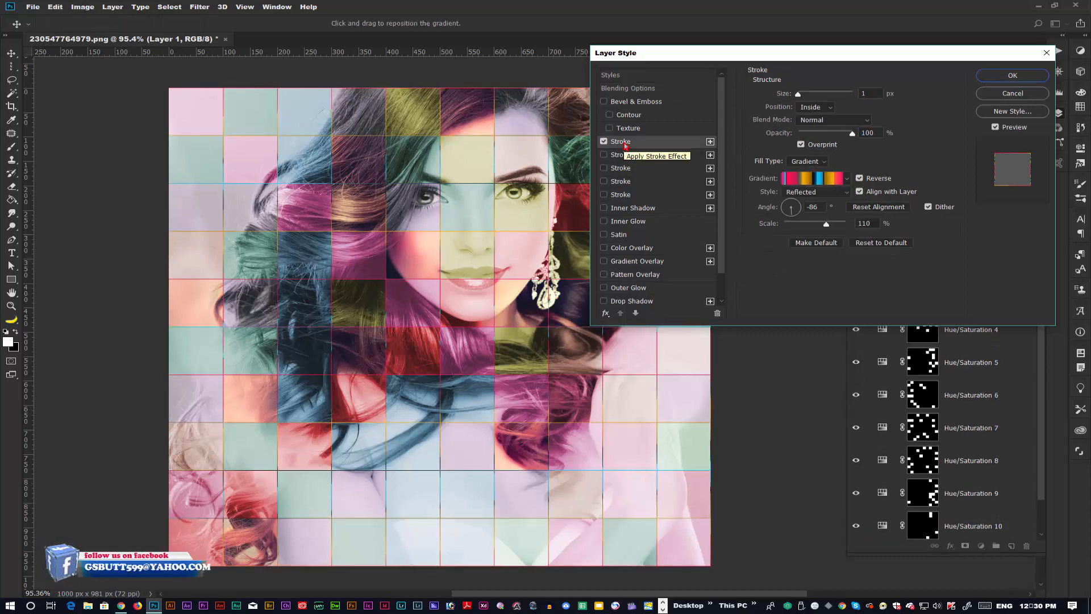
# - Try each of the other four Stroke effects on the grid in turn, and return to only the first one
pyautogui.click(604, 142)
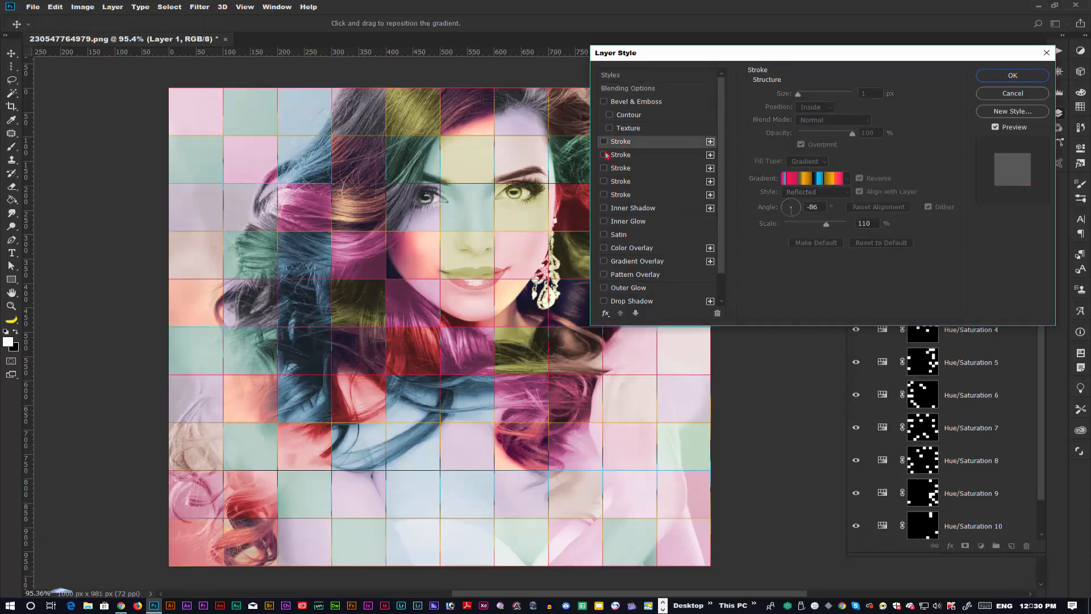
pyautogui.click(604, 155)
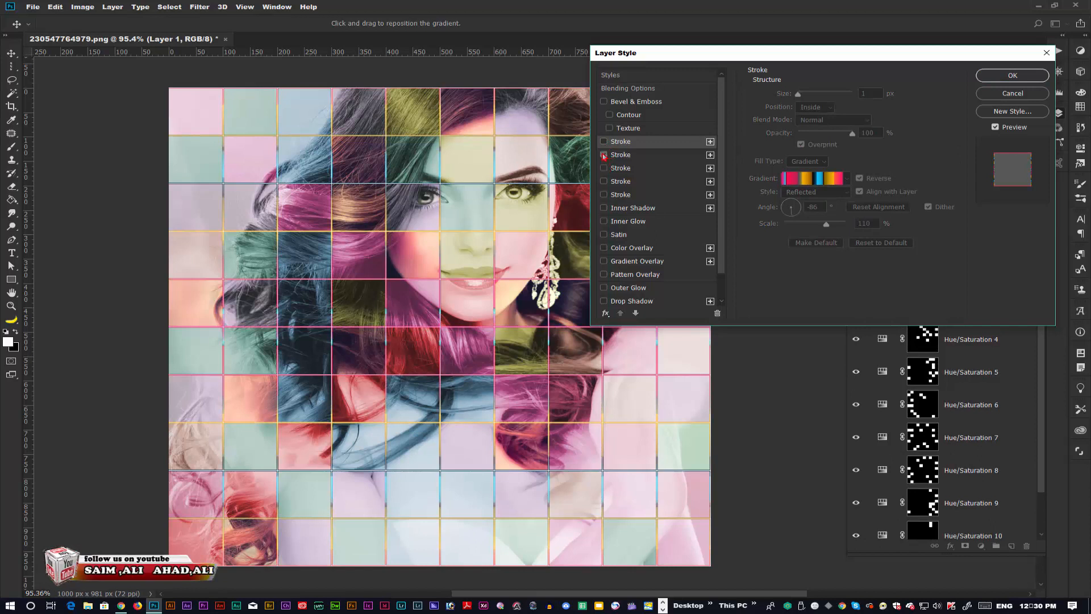
pyautogui.click(604, 155)
pyautogui.click(604, 168)
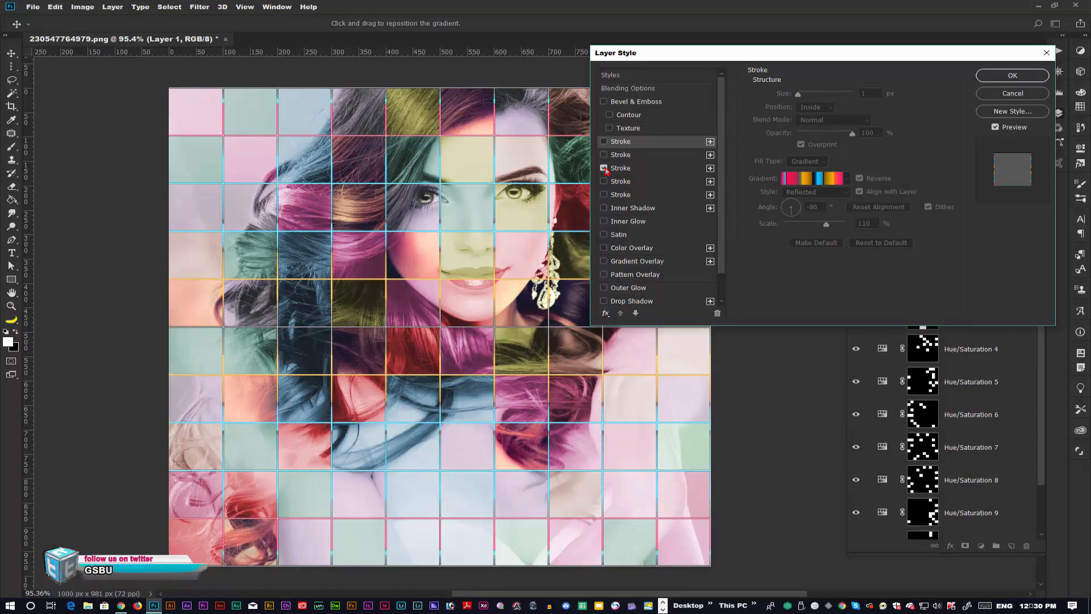
pyautogui.click(604, 168)
pyautogui.click(604, 181)
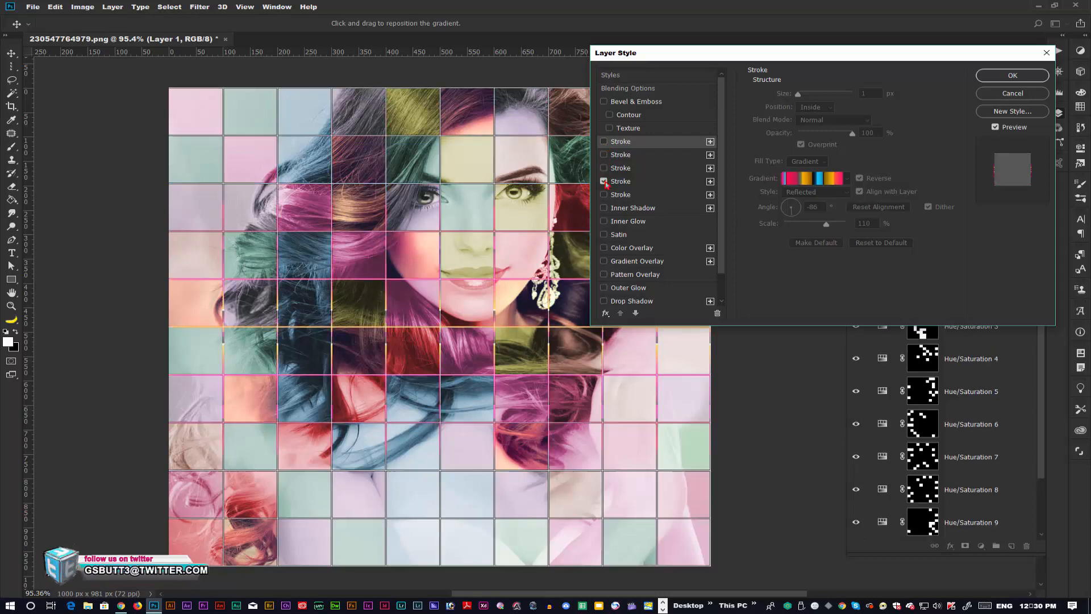
pyautogui.click(604, 181)
pyautogui.click(604, 195)
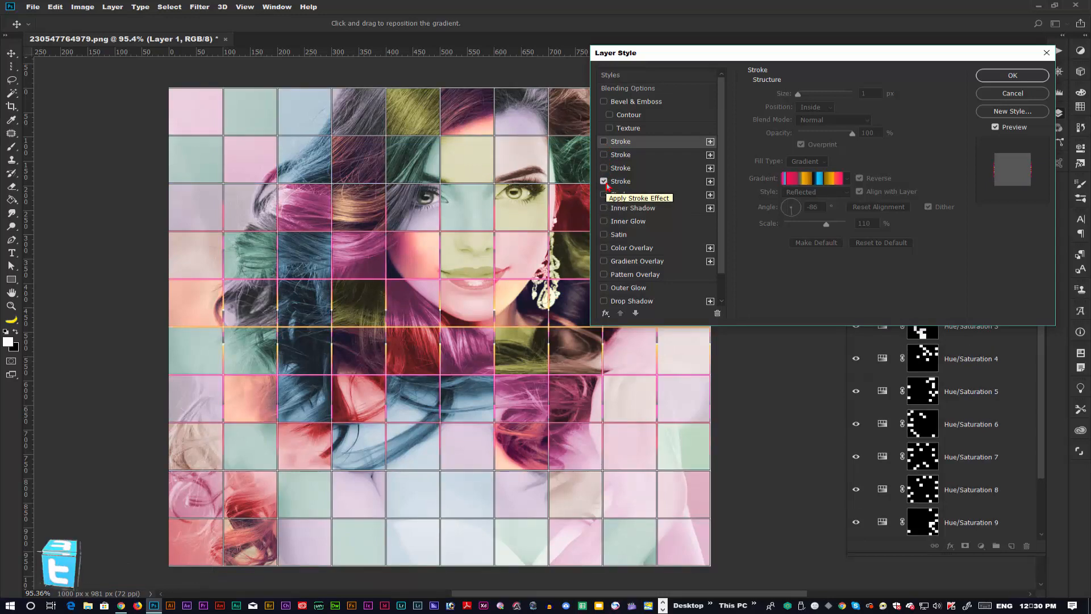
pyautogui.click(604, 194)
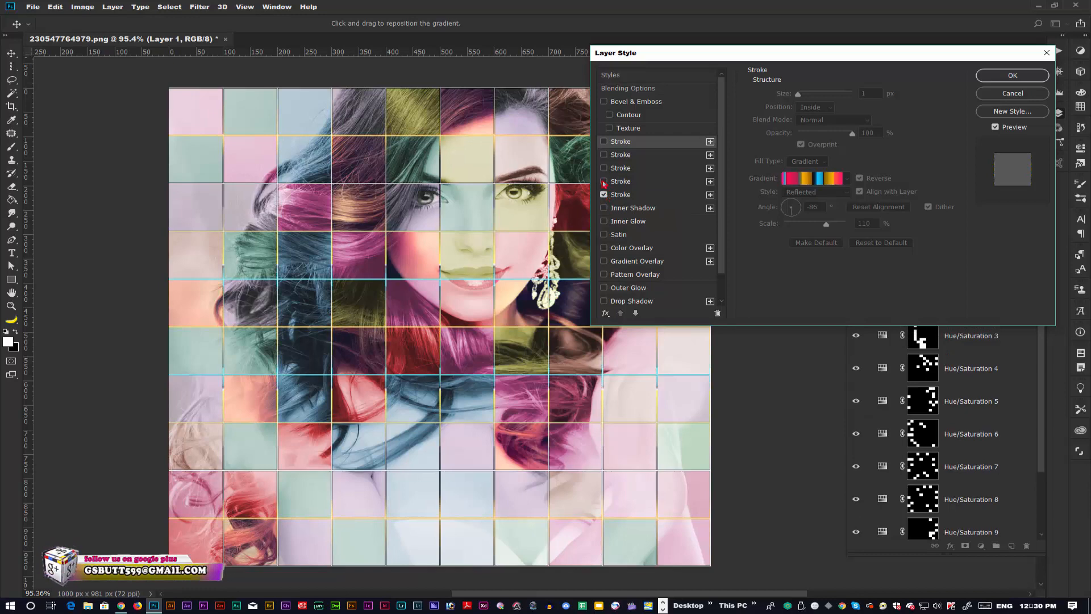
pyautogui.click(604, 141)
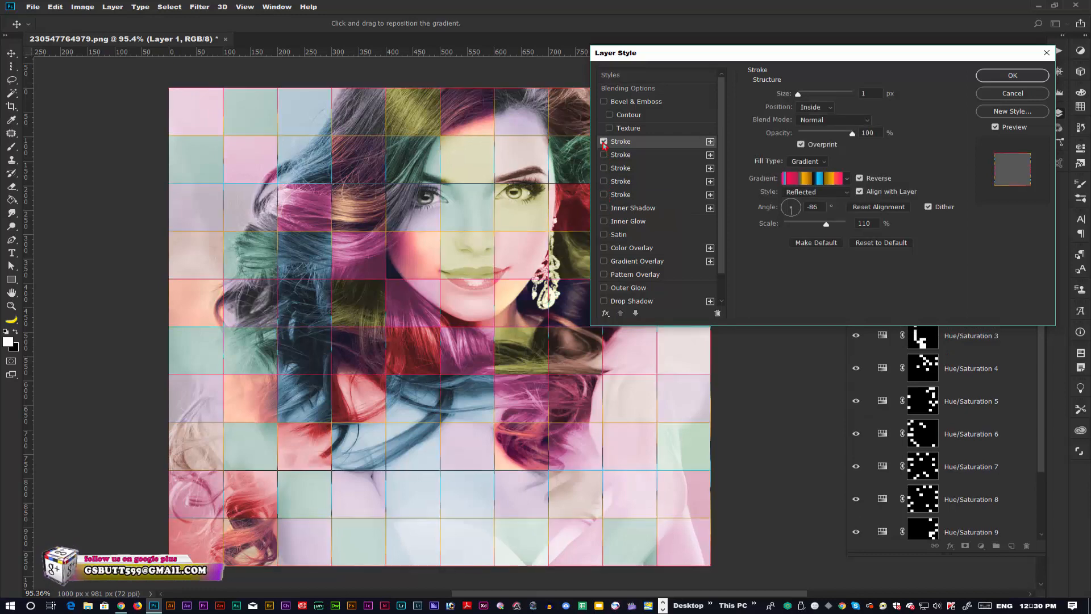
# - Apply the last Drop Shadow effect in the list to the grid with a size of 1 px, and reopen the Stroke settings
pyautogui.scroll(-2, 669, 256)
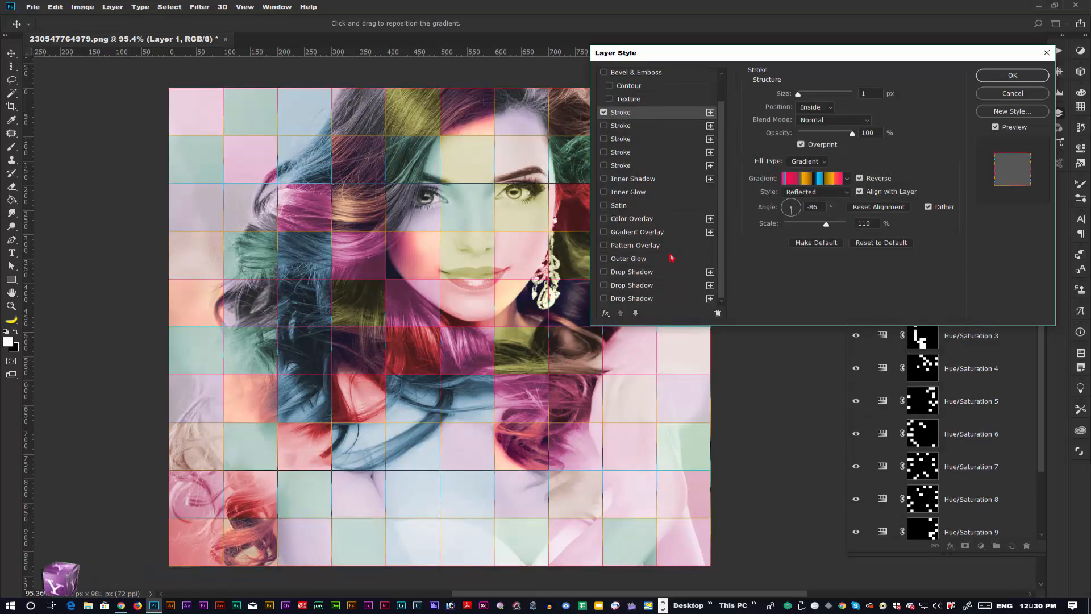
pyautogui.click(647, 300)
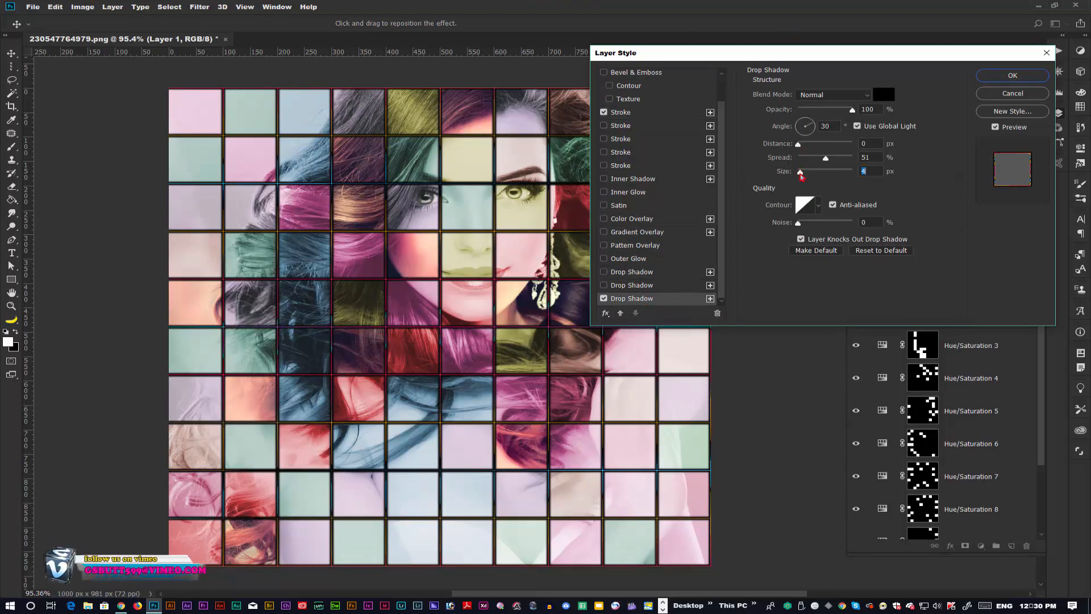
pyautogui.moveTo(802, 177); pyautogui.dragTo(800, 178)
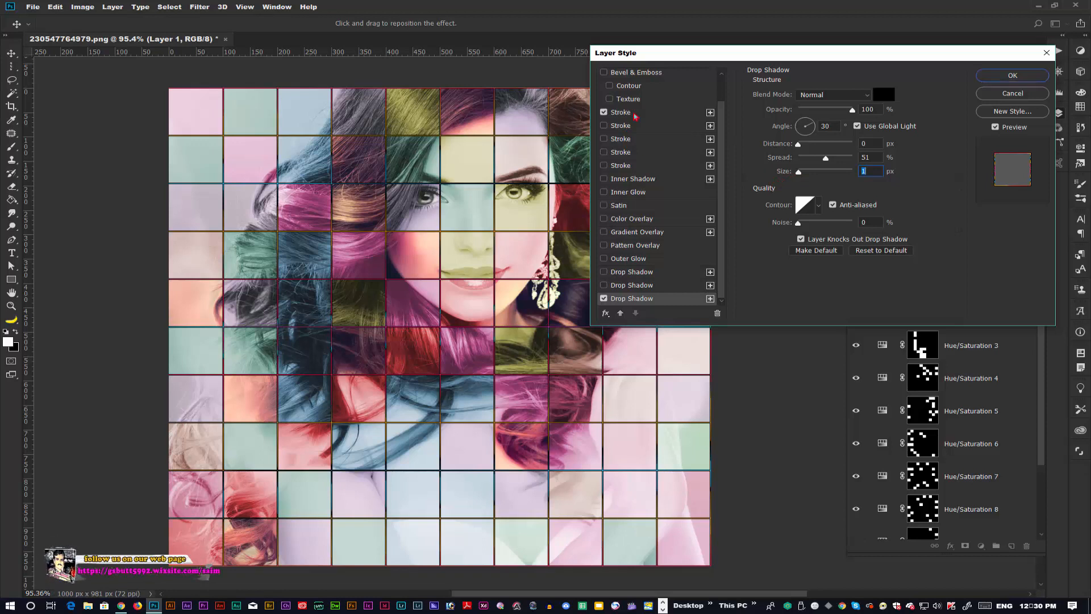
pyautogui.click(659, 112)
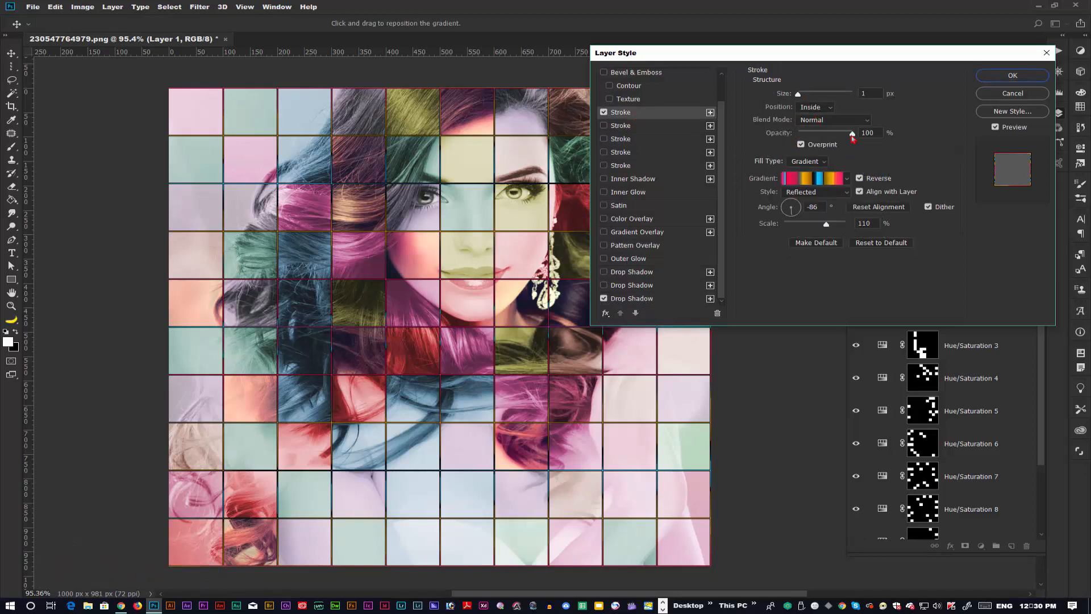
# - Set the grid stroke's opacity to 67% and apply the style, and reduce Layer 1 to 48% opacity and 49% fill
pyautogui.moveTo(852, 136); pyautogui.dragTo(835, 138)
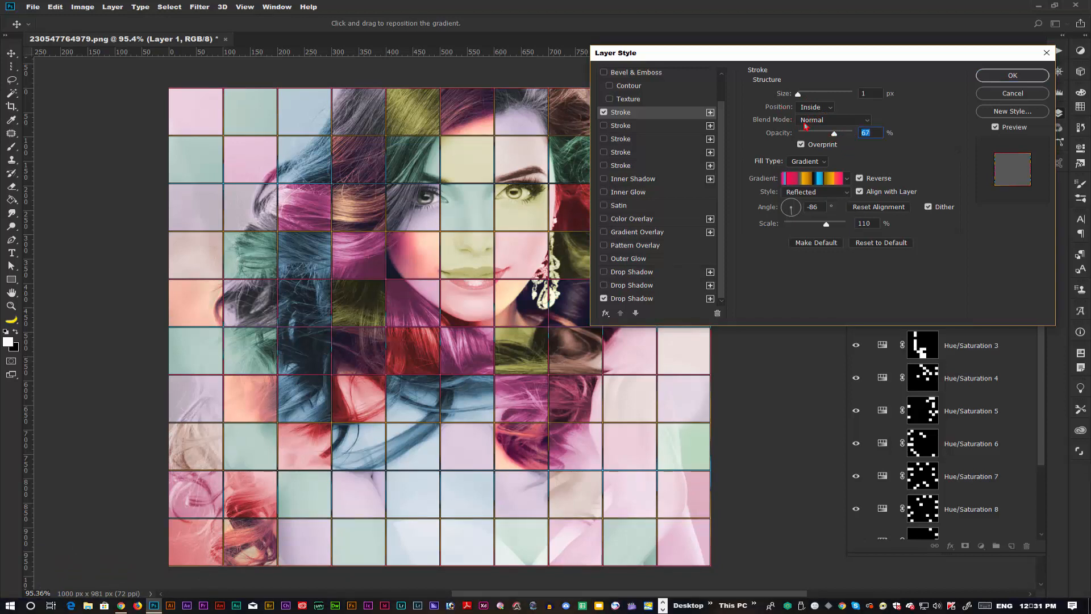
pyautogui.click(1017, 77)
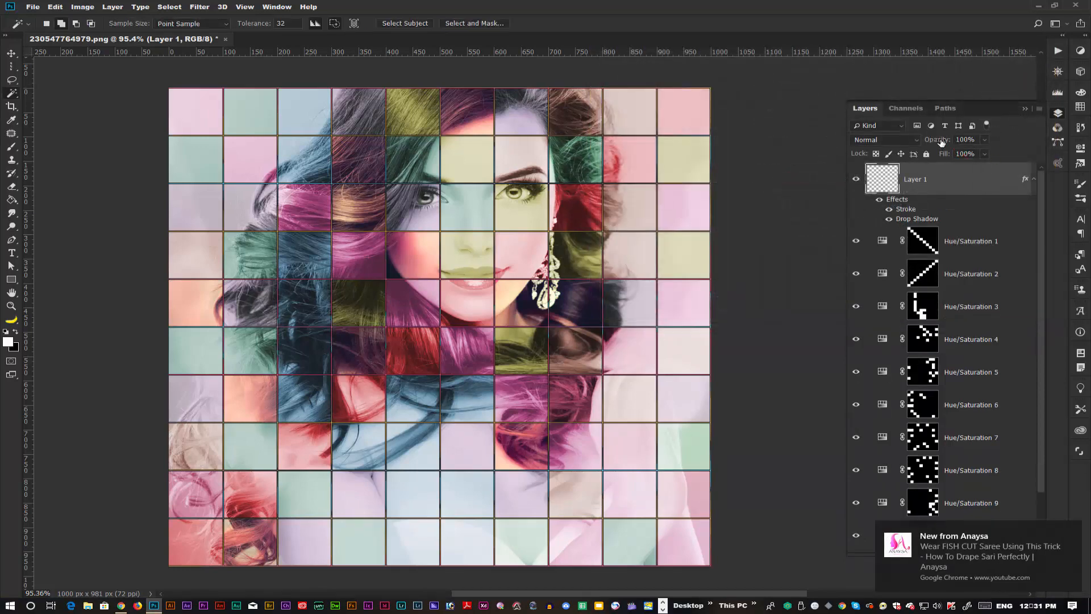
pyautogui.moveTo(942, 143)
pyautogui.mouseDown()
pyautogui.moveTo(927, 144)
pyautogui.moveTo(941, 155)
pyautogui.moveTo(930, 158)
pyautogui.moveTo(927, 143)
pyautogui.moveTo(936, 157)
pyautogui.mouseUp()
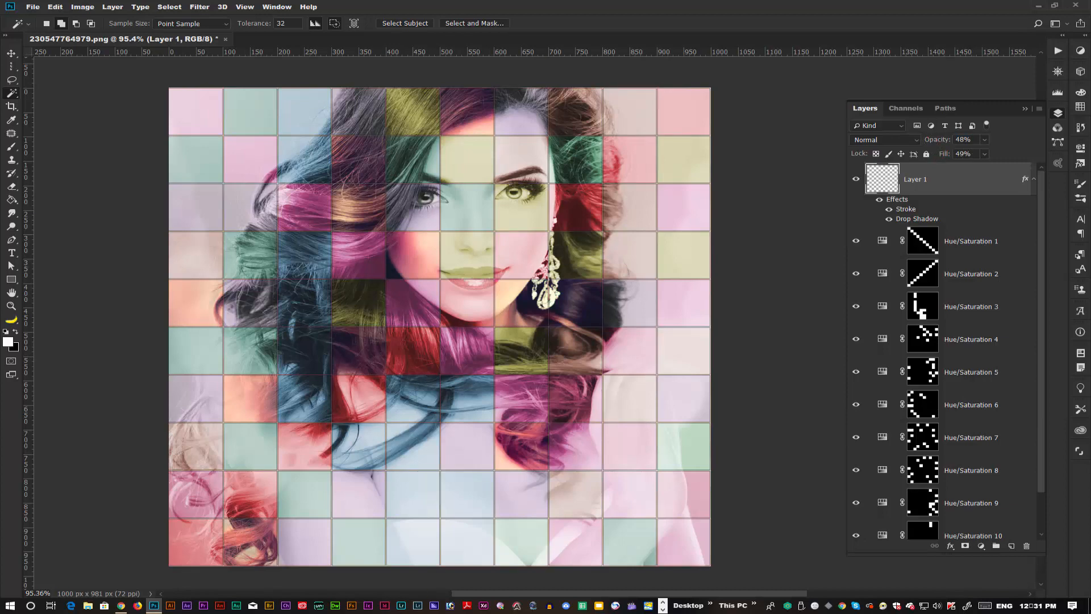
# - Set the opacity of Layer 1's drop shadow to 19% and apply the layer style
pyautogui.doubleClick(903, 219)
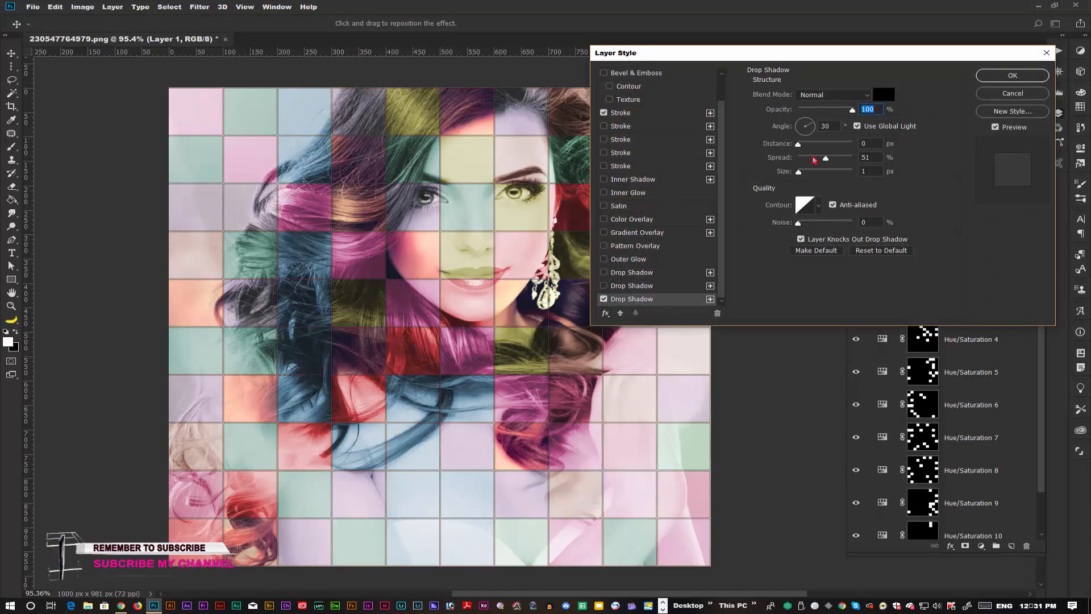
pyautogui.moveTo(852, 110); pyautogui.dragTo(808, 112)
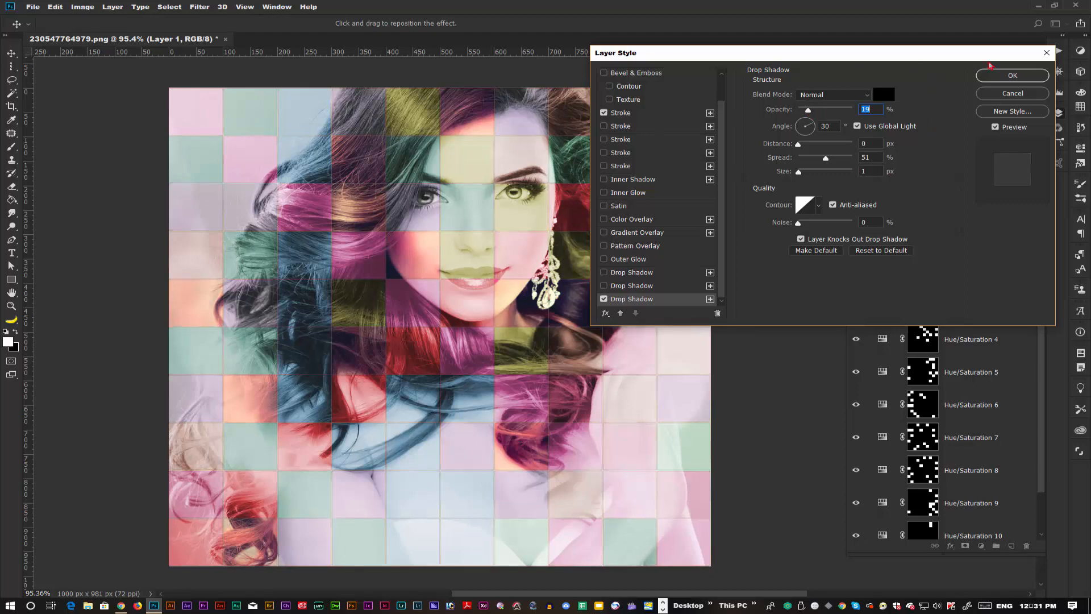
pyautogui.click(990, 76)
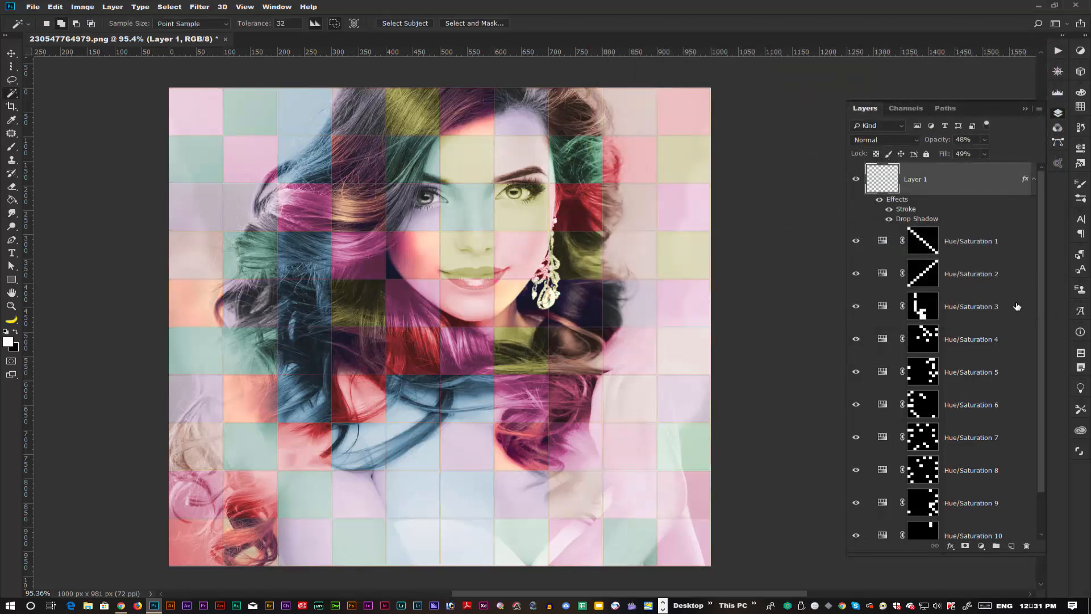
# - Select all layers from the Background up to Layer 1 and stamp them into a new merged layer on top
pyautogui.scroll(-2, 966, 341)
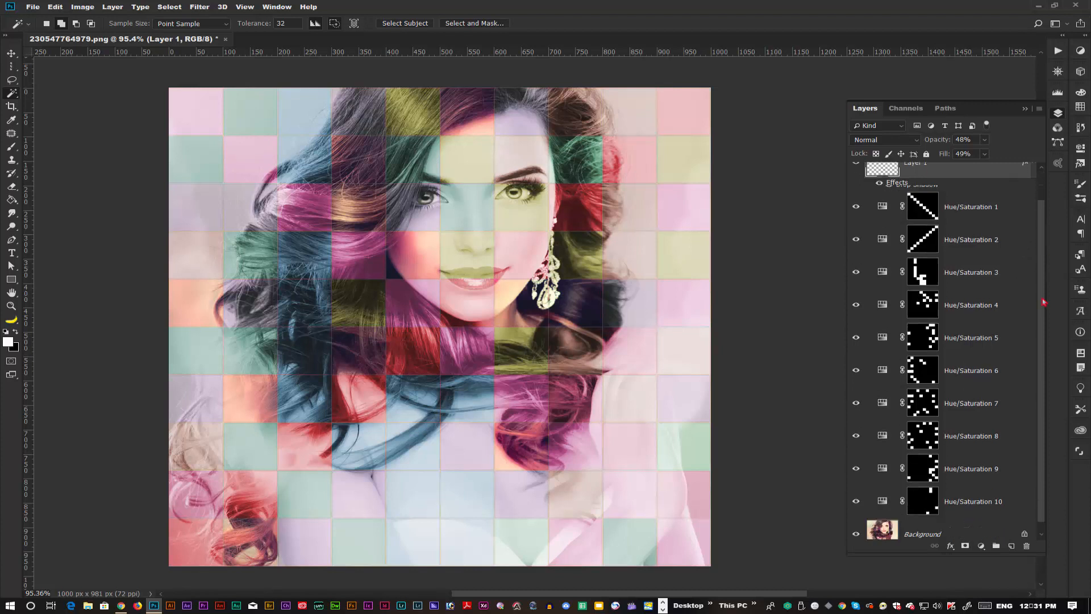
pyautogui.click(955, 523)
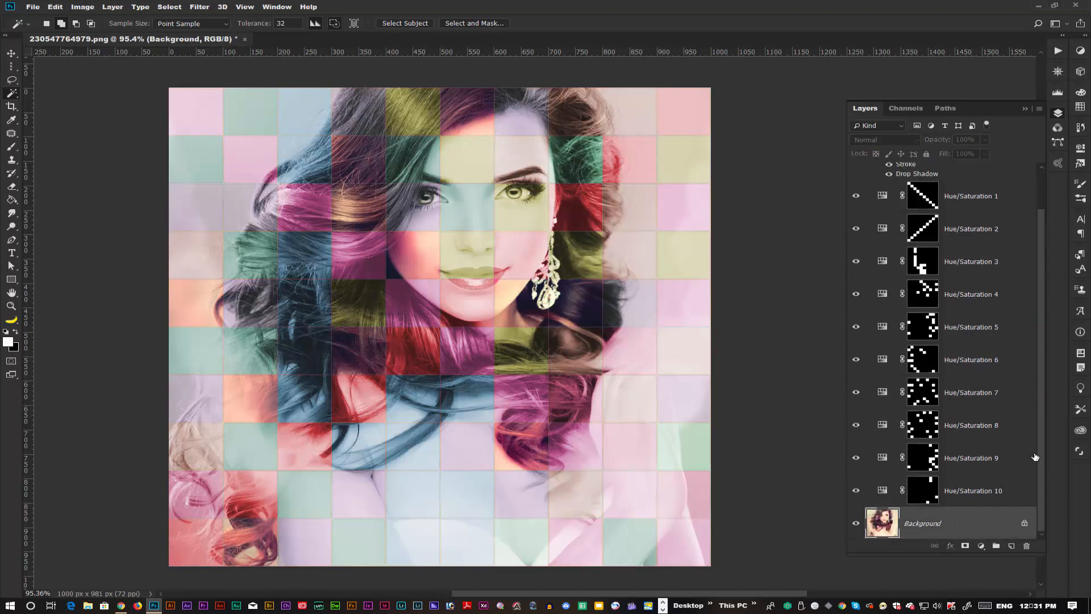
pyautogui.scroll(2, 1041, 364)
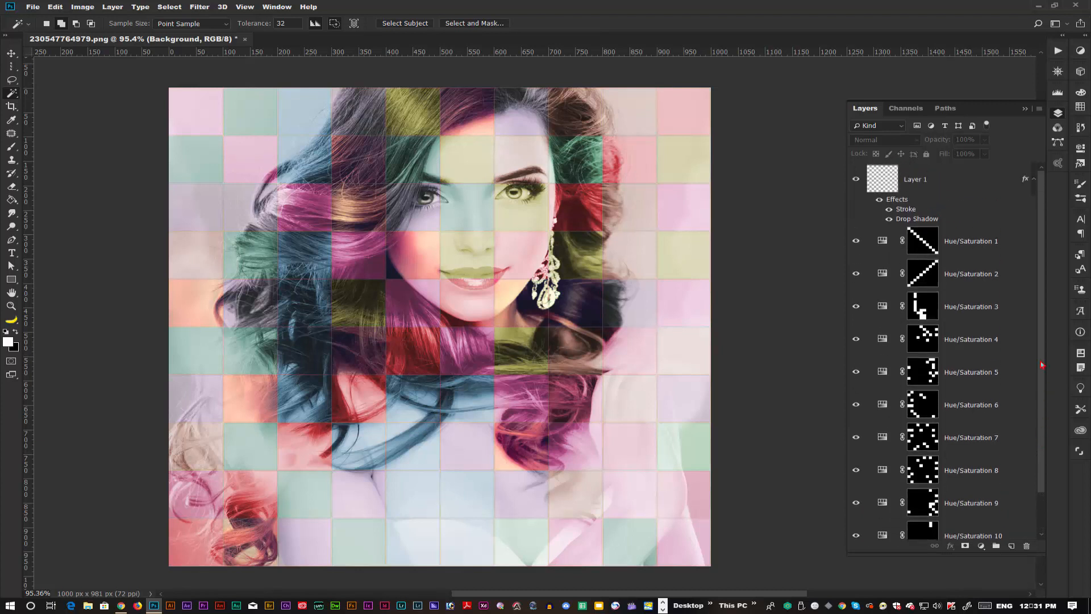
pyautogui.keyDown('shift'); pyautogui.click(978, 185); pyautogui.keyUp('shift')
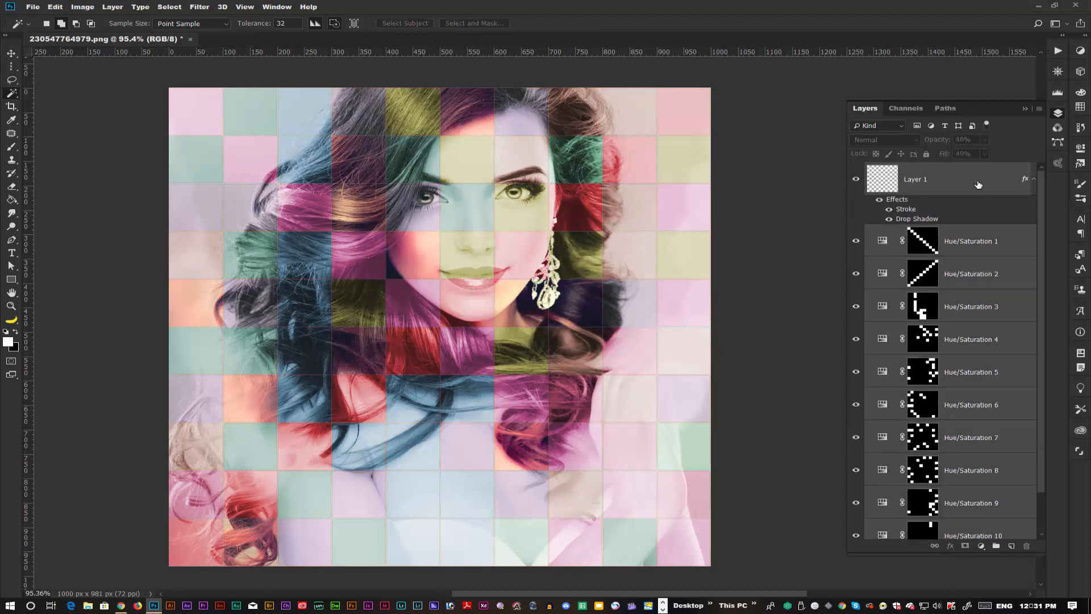
pyautogui.hotkey('ctrl', 'shift', 'alt', 'e')
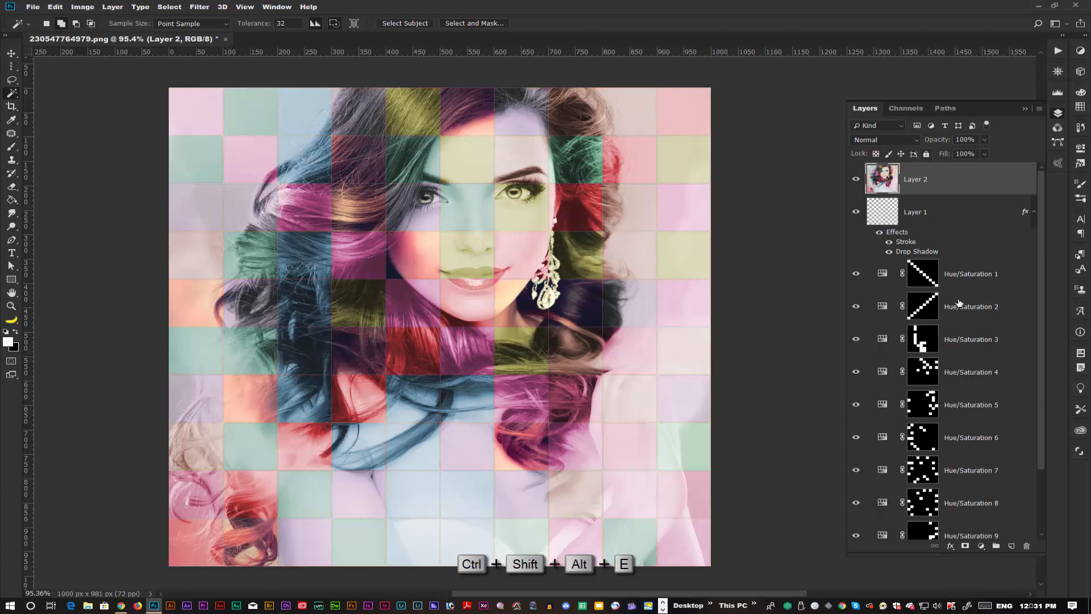
# - Try a clipped Hue/Saturation adjustment on the merged layer with hue +17 and lightness +7, and delete it
pyautogui.click(981, 546)
pyautogui.click(1000, 449)
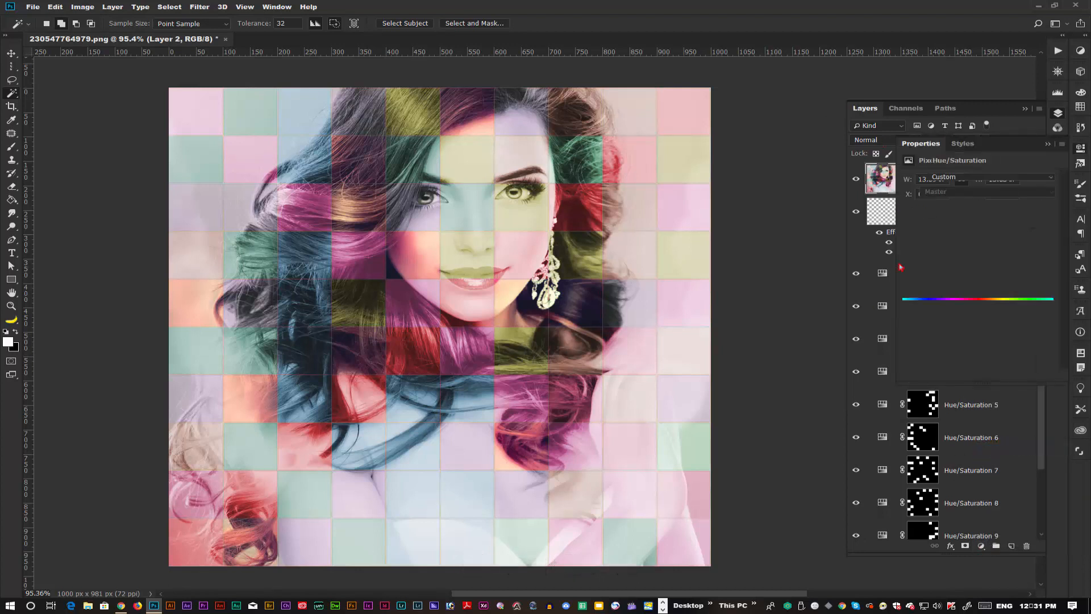
pyautogui.click(983, 376)
pyautogui.moveTo(978, 219)
pyautogui.mouseDown()
pyautogui.moveTo(1029, 221)
pyautogui.moveTo(991, 221)
pyautogui.mouseUp()
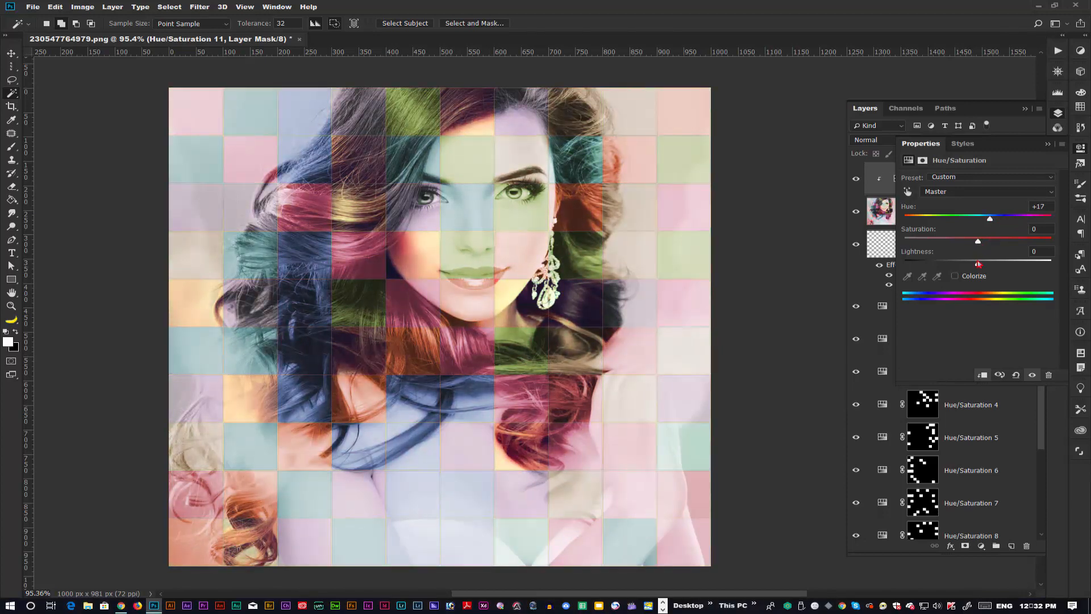
pyautogui.moveTo(978, 264)
pyautogui.mouseDown()
pyautogui.moveTo(966, 242)
pyautogui.moveTo(975, 244)
pyautogui.mouseUp()
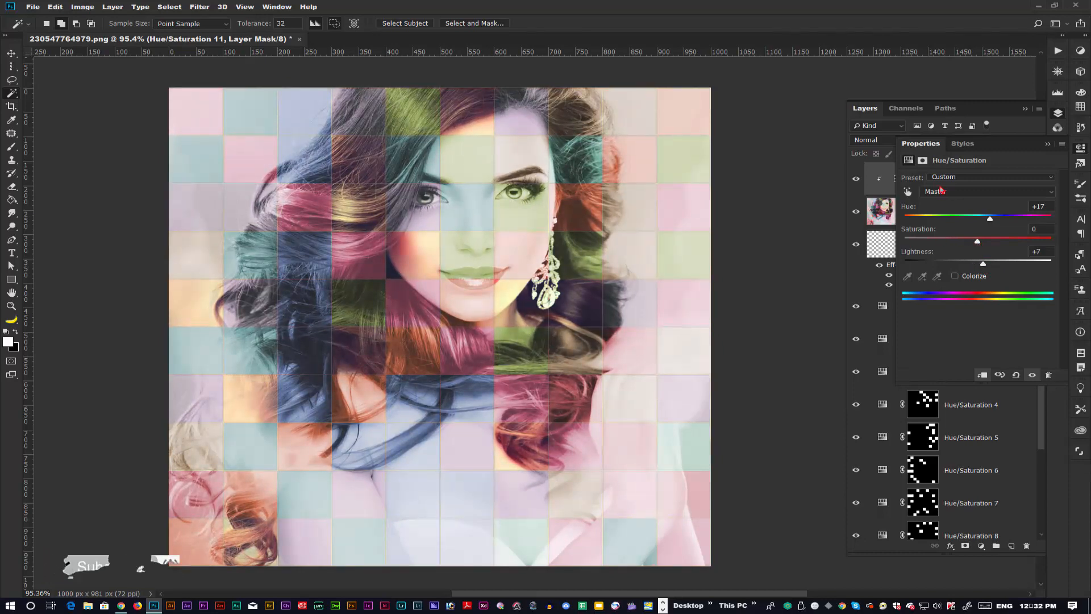
pyautogui.click(1048, 145)
pyautogui.click(855, 180)
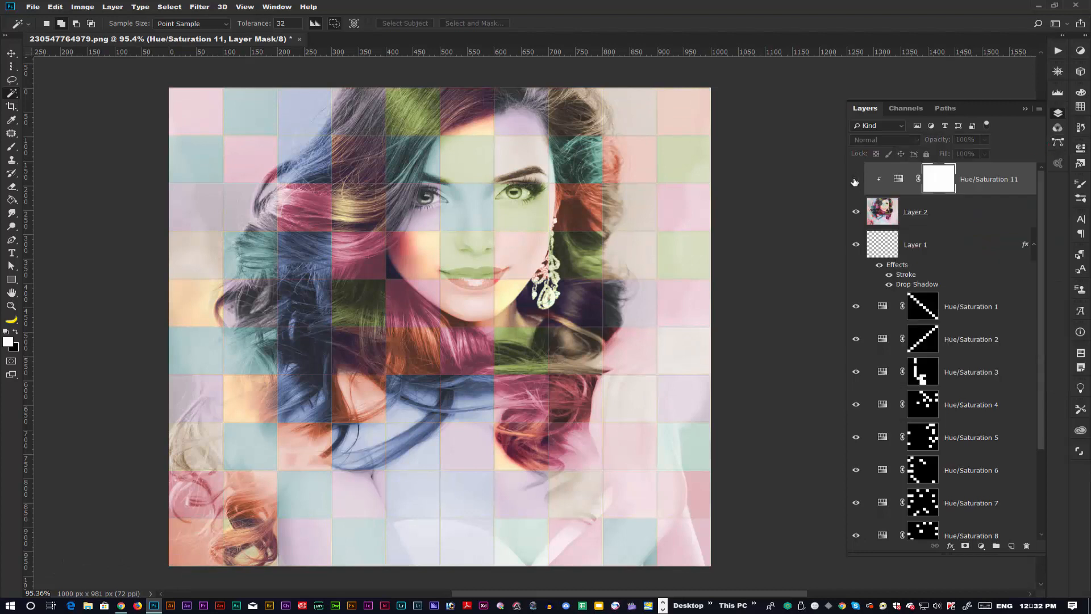
pyautogui.moveTo(982, 182); pyautogui.dragTo(1026, 545)
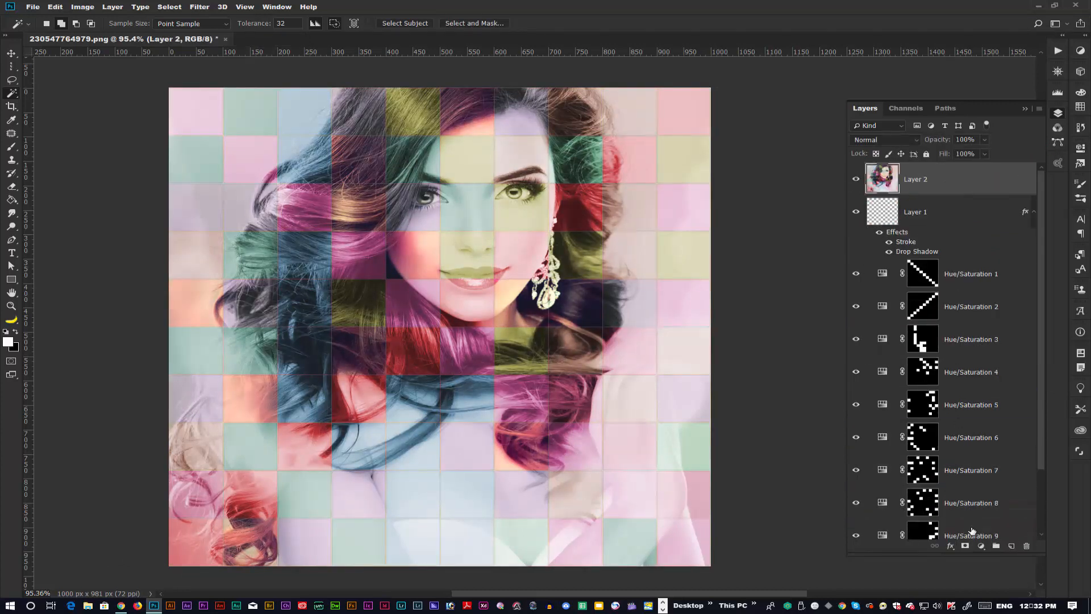
# - Add a Curves adjustment above the merged layer, raising the RGB midpoint slightly to input 129, output 133
pyautogui.click(981, 546)
pyautogui.click(994, 414)
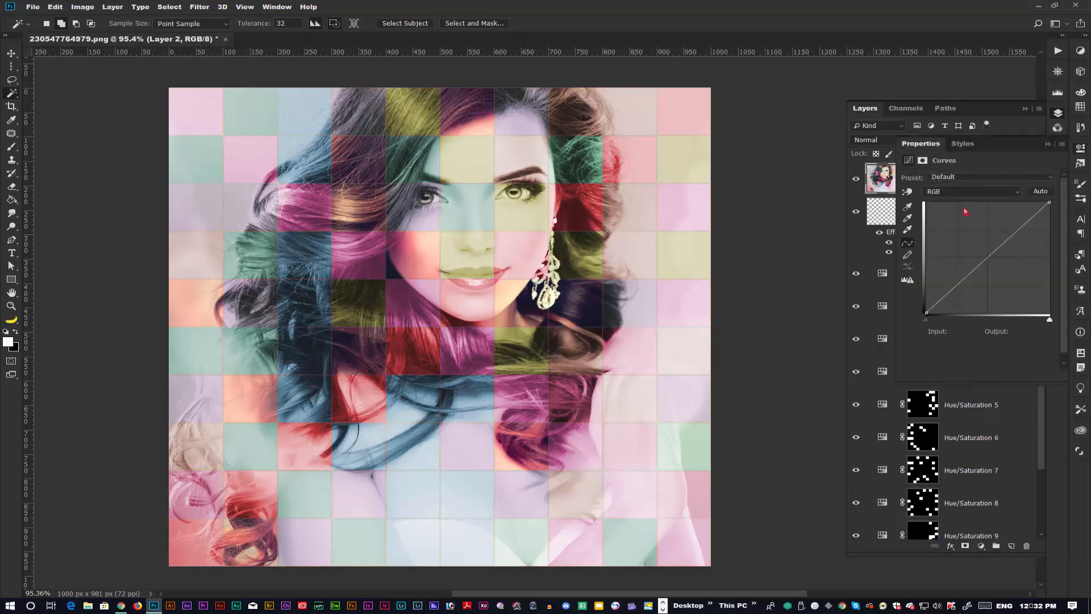
pyautogui.moveTo(986, 259); pyautogui.dragTo(988, 255)
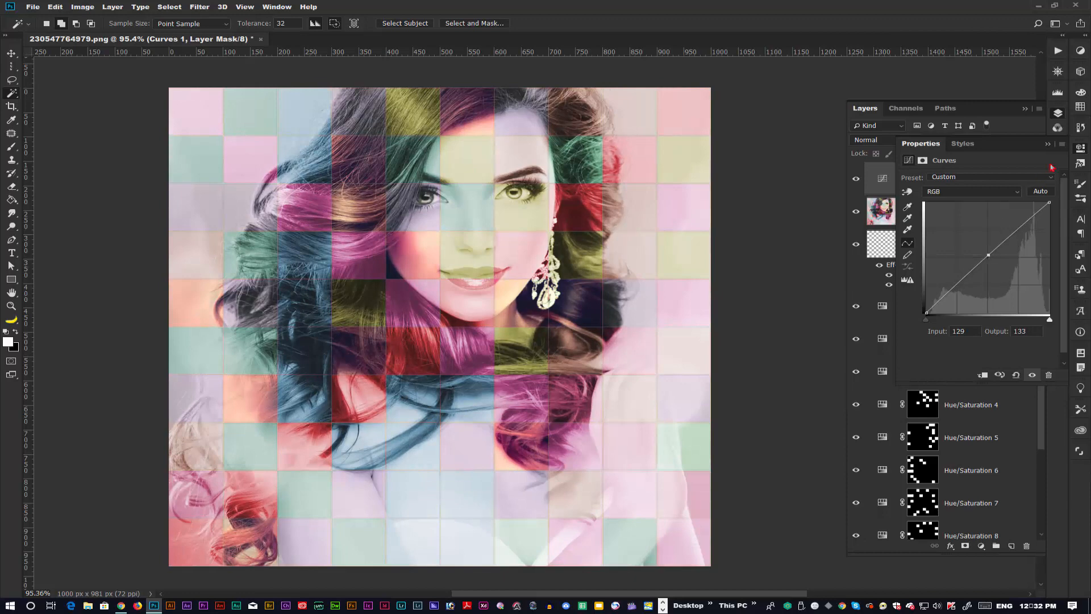
pyautogui.click(1047, 145)
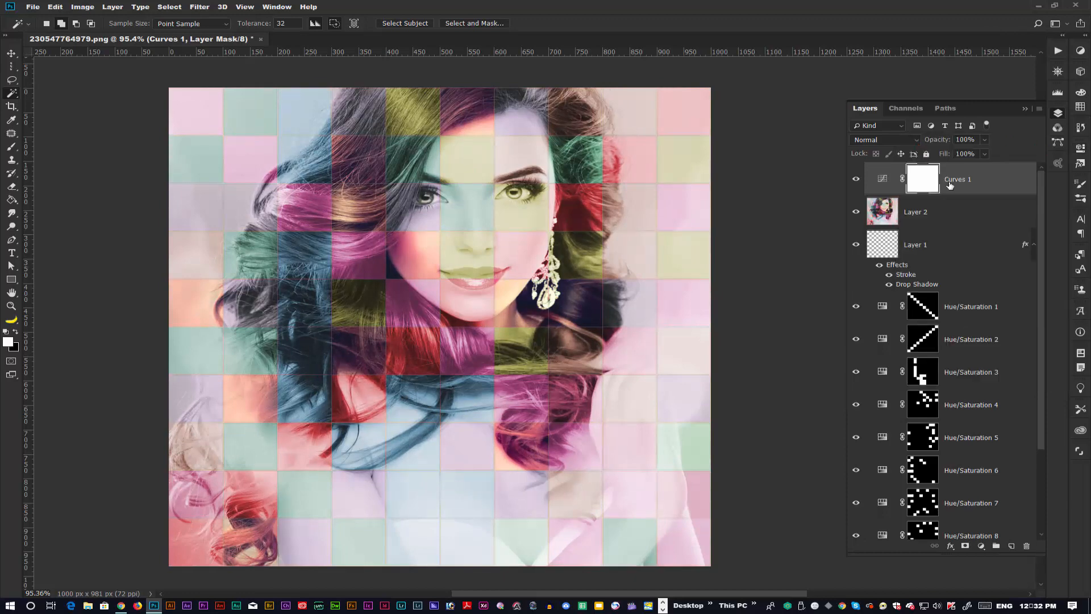
# - Stamp all visible layers into a new top layer and sharpen it with Unsharp Mask at 26% amount, 3.3 px radius and threshold 0
pyautogui.hotkey('ctrl', 'shift', 'alt', 'e')
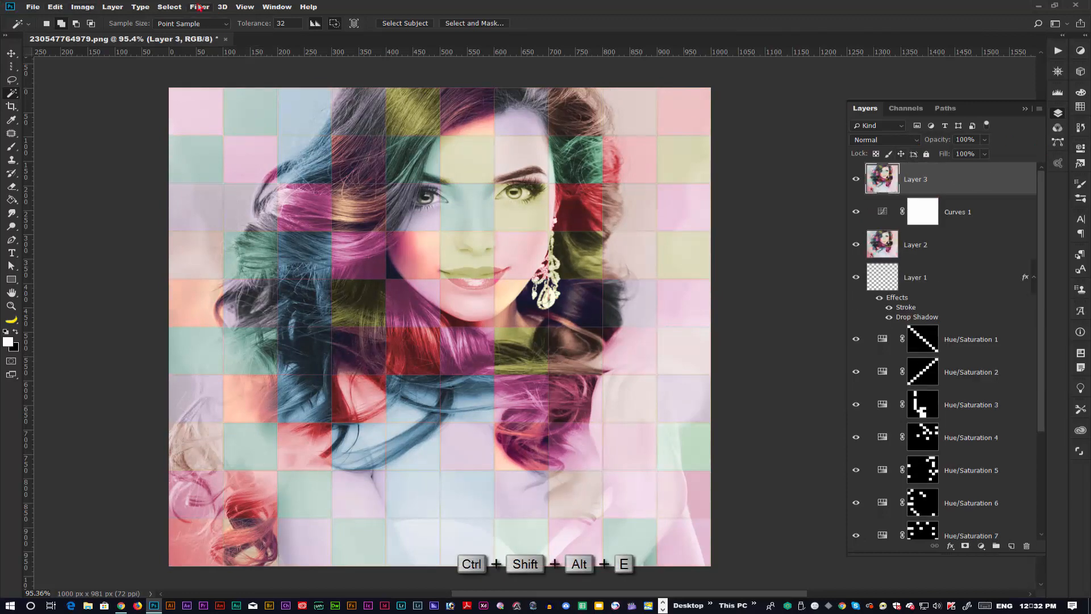
pyautogui.click(199, 6)
pyautogui.moveTo(212, 204)
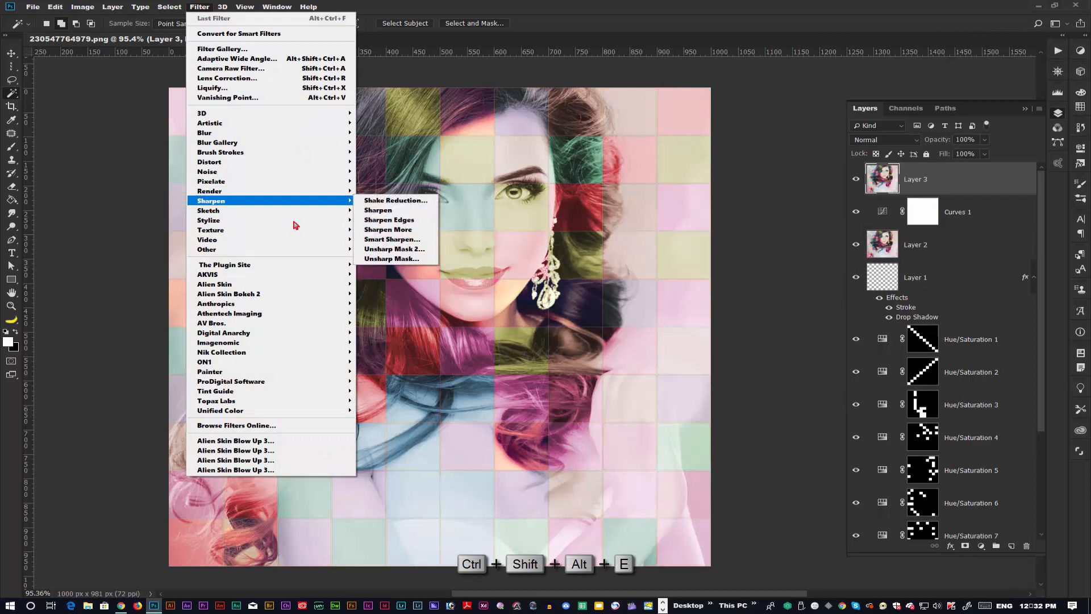
pyautogui.click(383, 260)
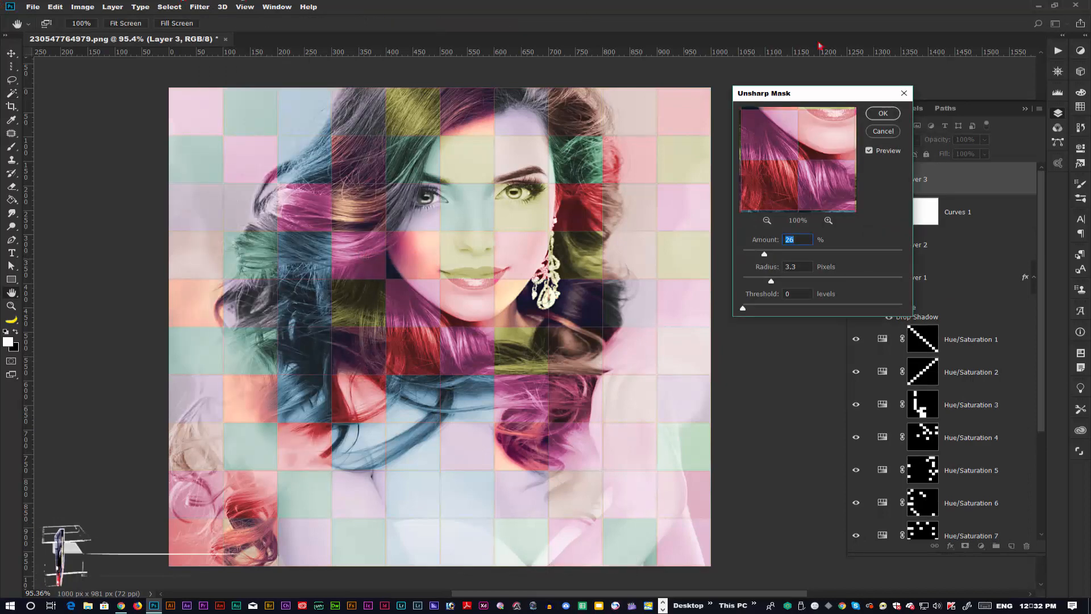
pyautogui.click(883, 113)
pyautogui.press('w')
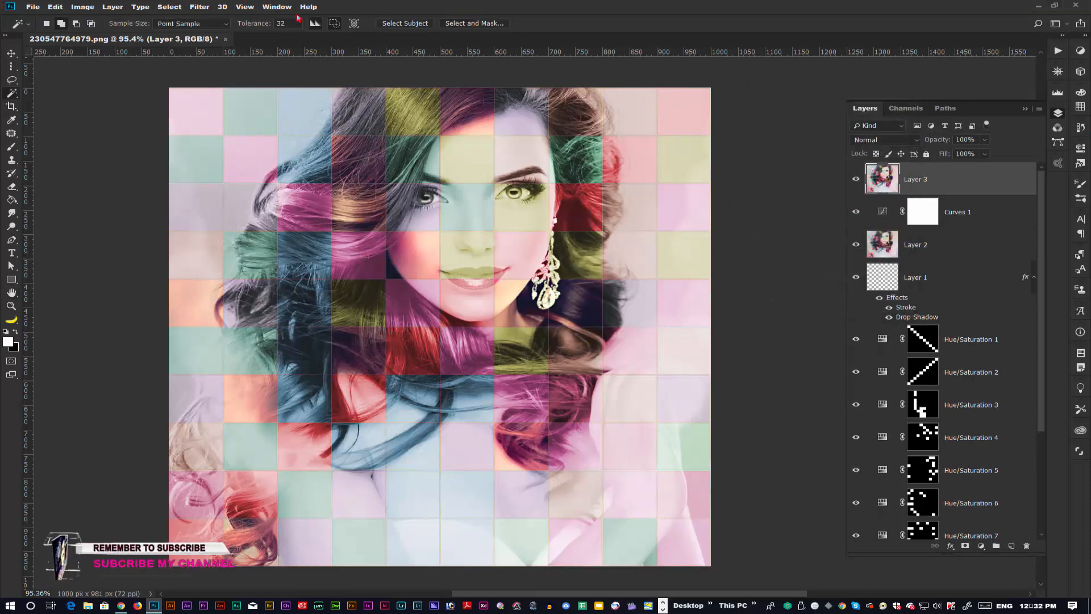
# - Apply Color Efex Pro 4 Cross Processing to the sharpened layer with method T04, about 60% strength and 56% control point opacity
pyautogui.click(199, 7)
pyautogui.moveTo(282, 356)
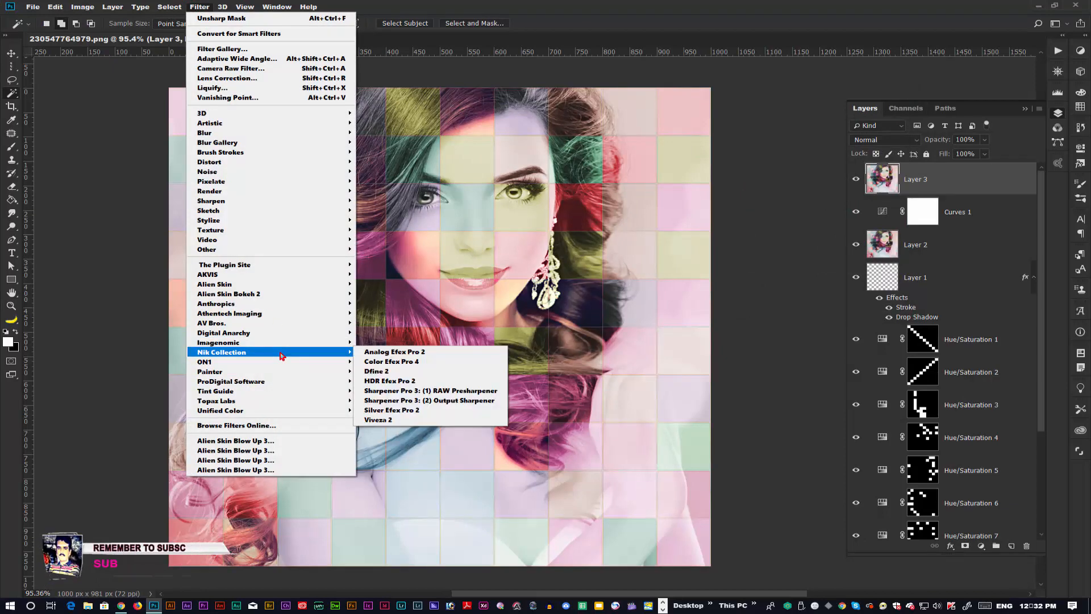
pyautogui.click(392, 362)
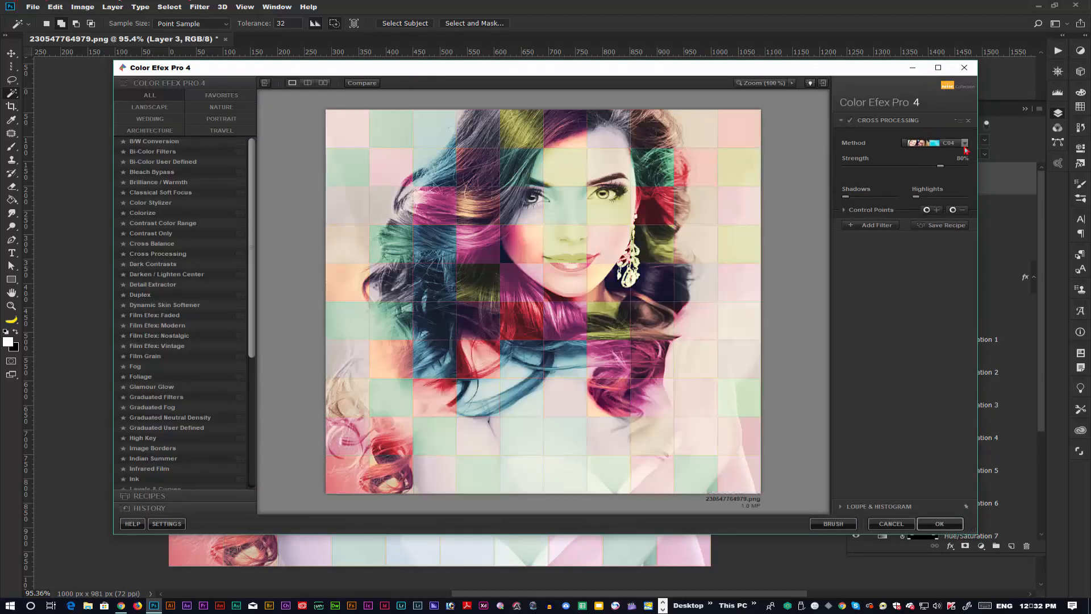
pyautogui.click(965, 148)
pyautogui.click(937, 279)
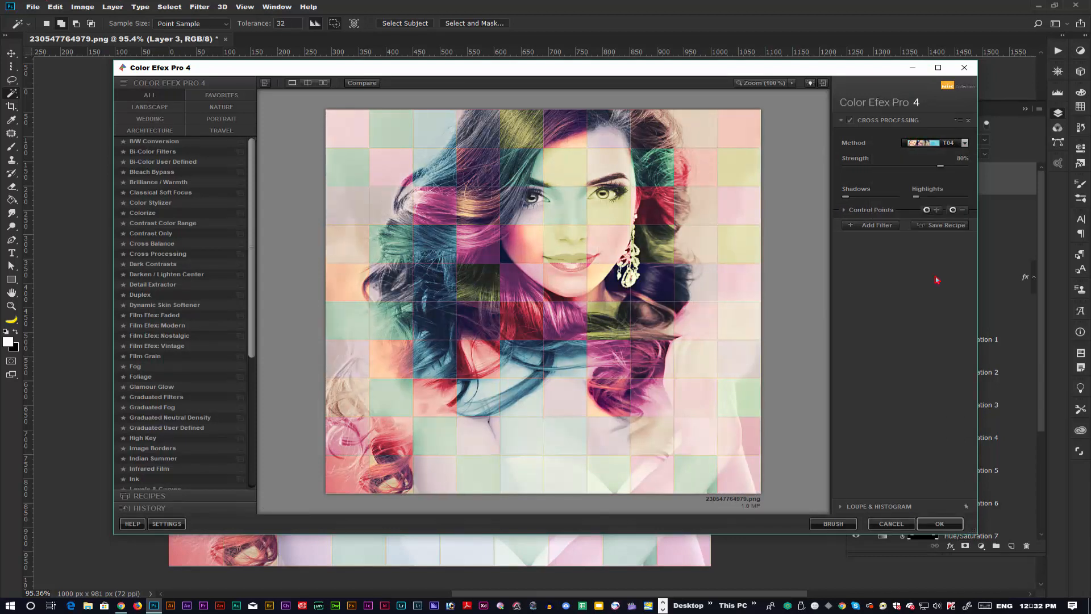
pyautogui.moveTo(941, 166); pyautogui.dragTo(964, 170)
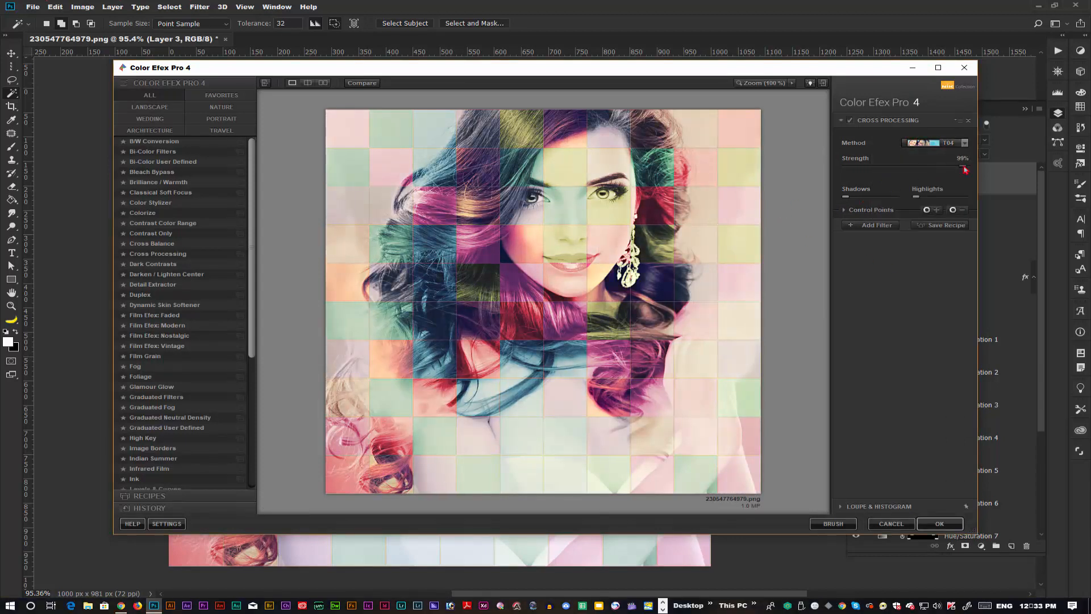
pyautogui.click(845, 210)
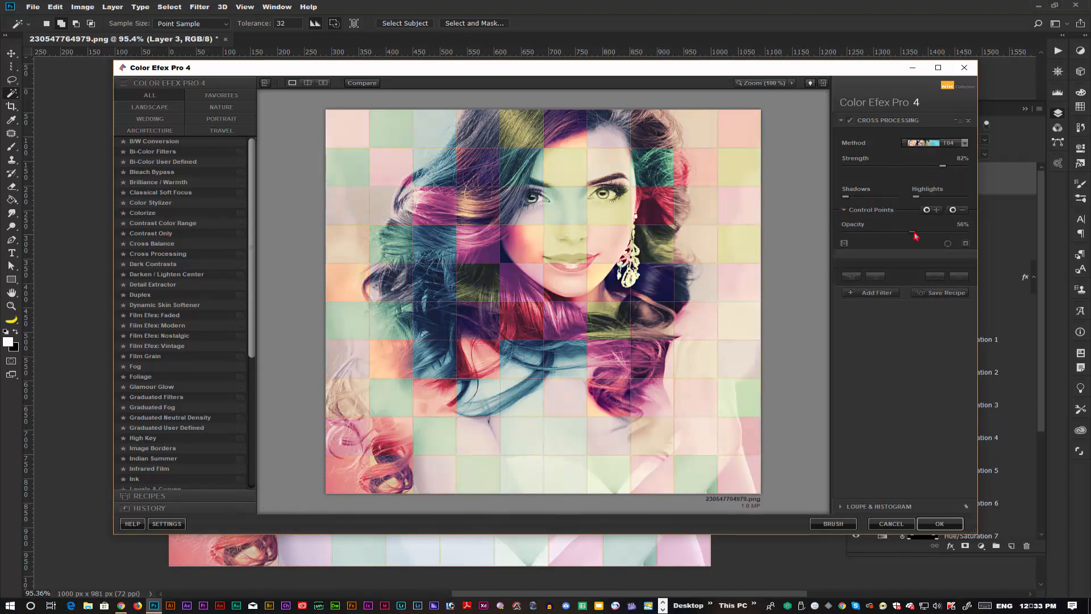
pyautogui.moveTo(942, 166); pyautogui.dragTo(914, 168)
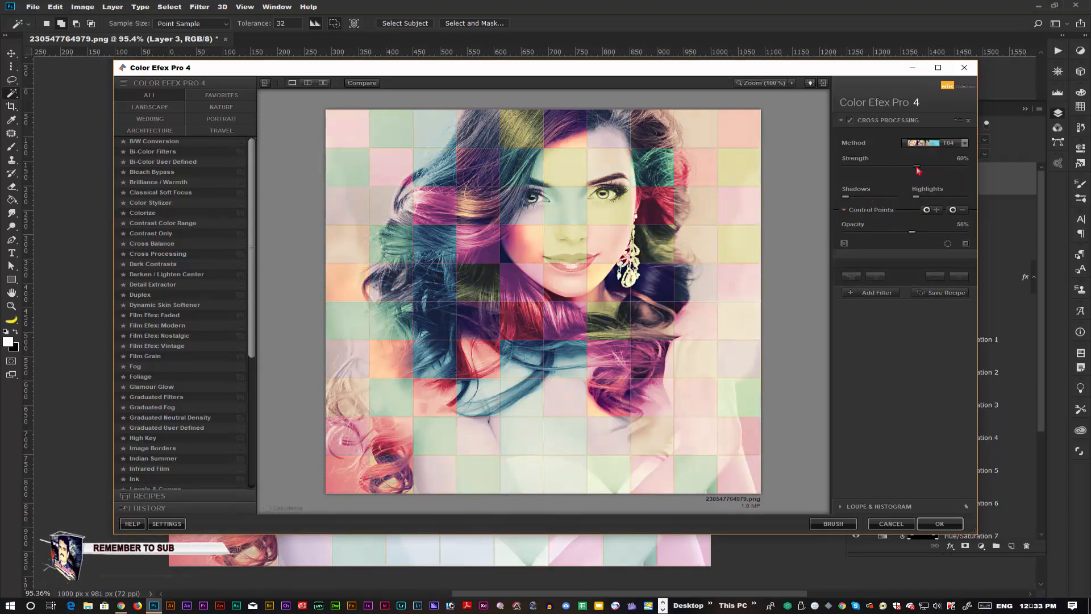
pyautogui.click(939, 523)
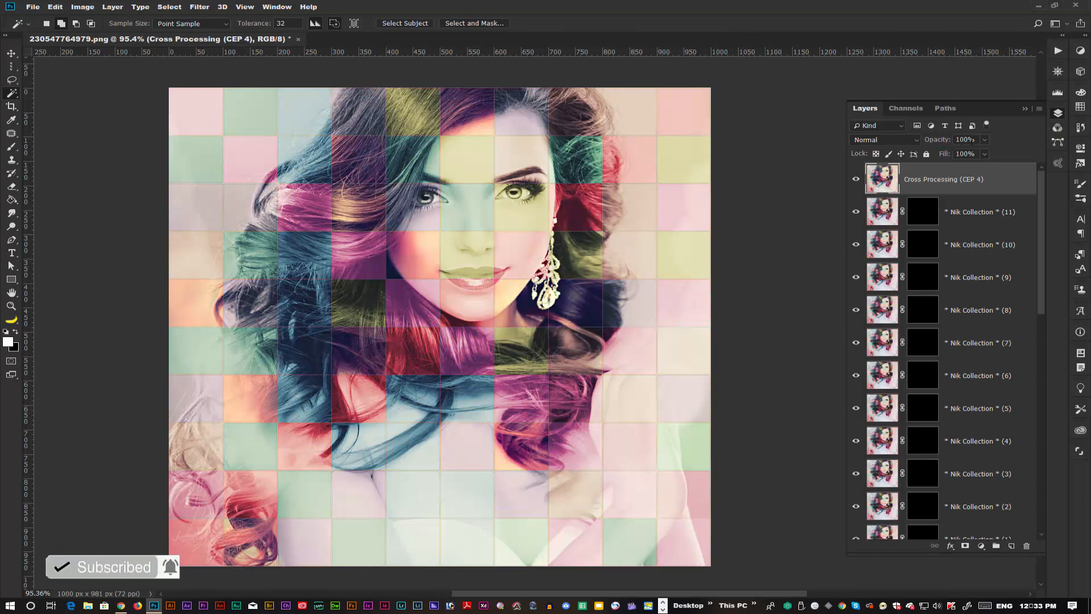
# - Set the Cross Processing layer's opacity to 95% and compare the finished effect with the original Background photo
pyautogui.click(958, 140)
pyautogui.write('95')
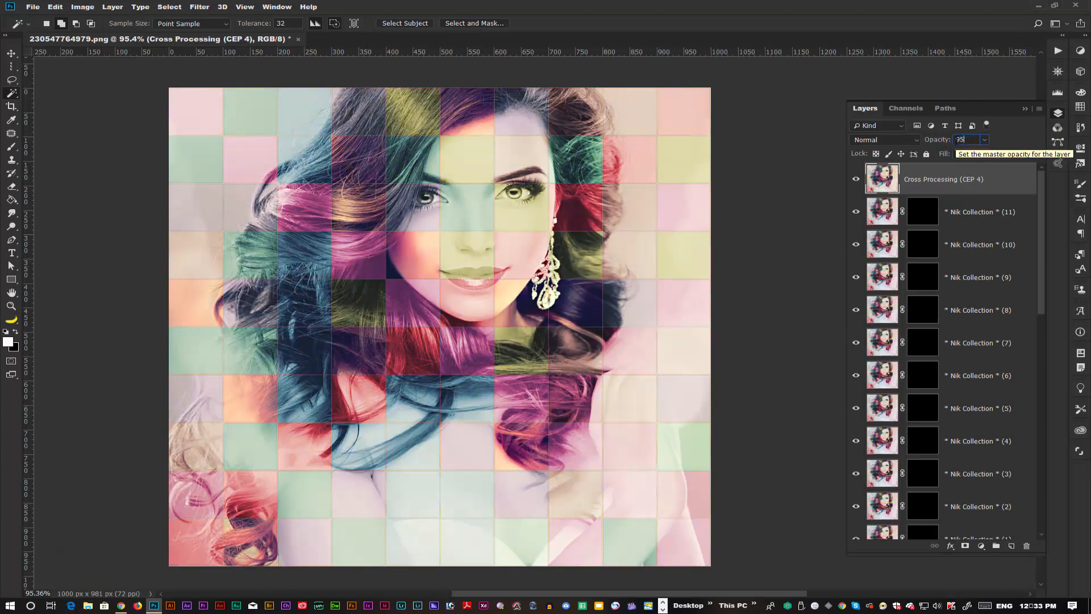
pyautogui.press('Return')
pyautogui.moveTo(1043, 189); pyautogui.dragTo(1052, 446)
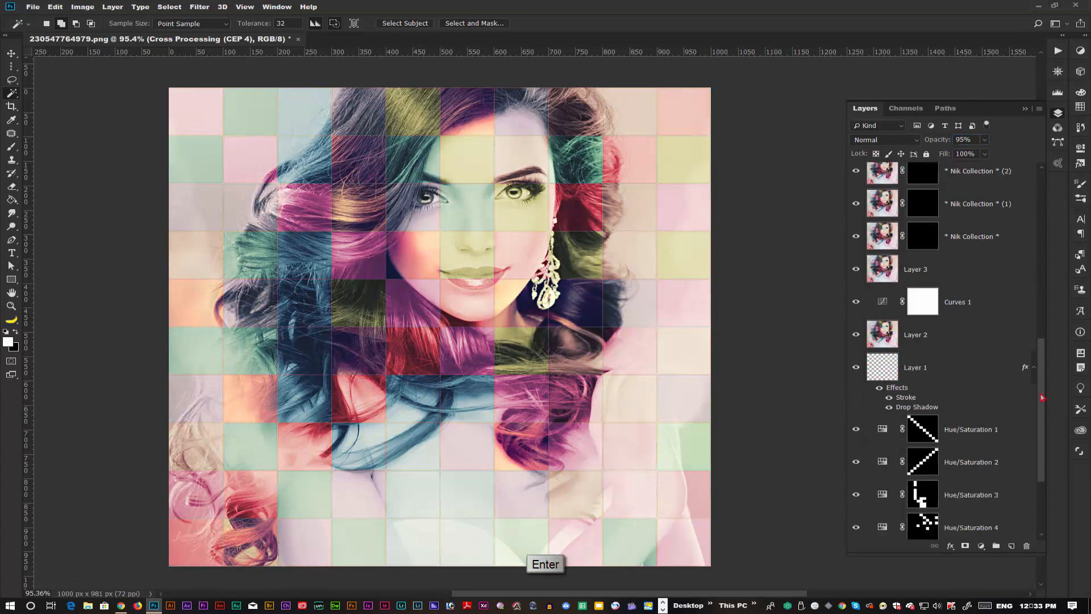
pyautogui.keyDown('alt'); pyautogui.click(856, 524); pyautogui.keyUp('alt')
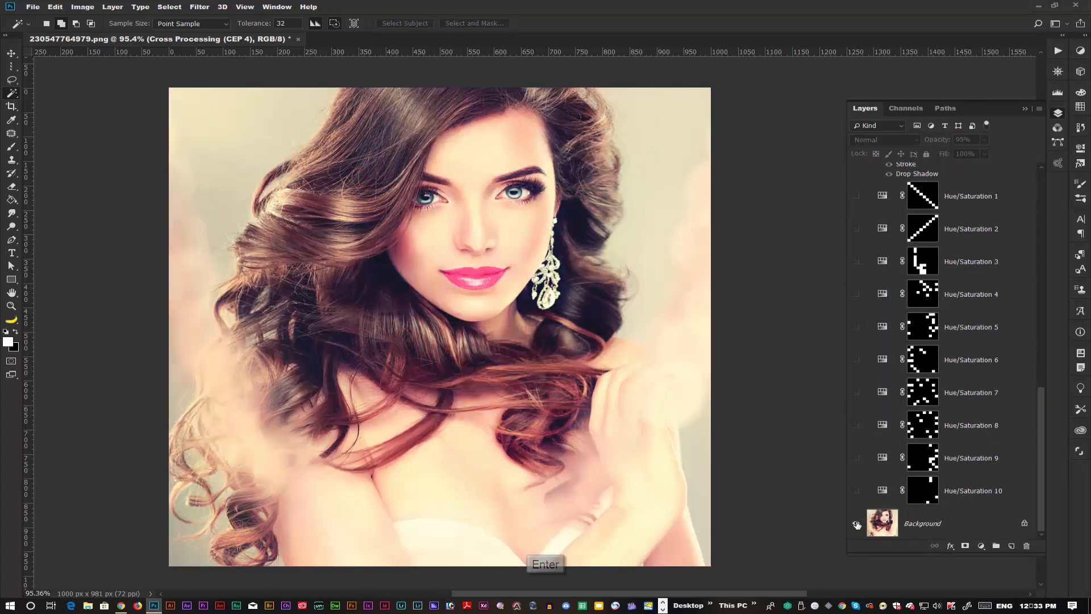
pyautogui.keyDown('alt'); pyautogui.click(856, 524); pyautogui.keyUp('alt')
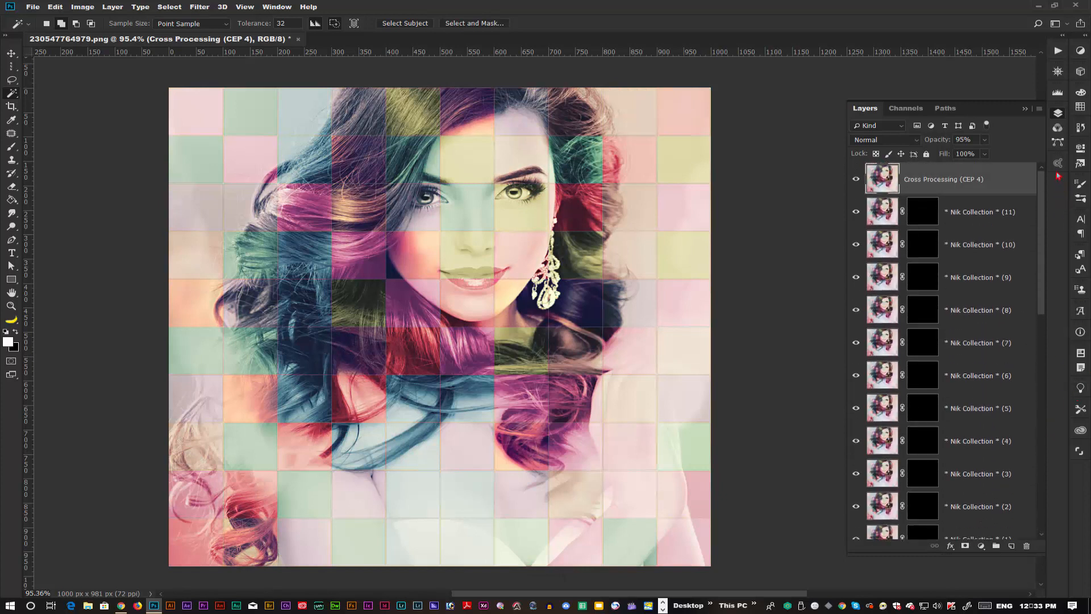
pyautogui.click(663, 609)
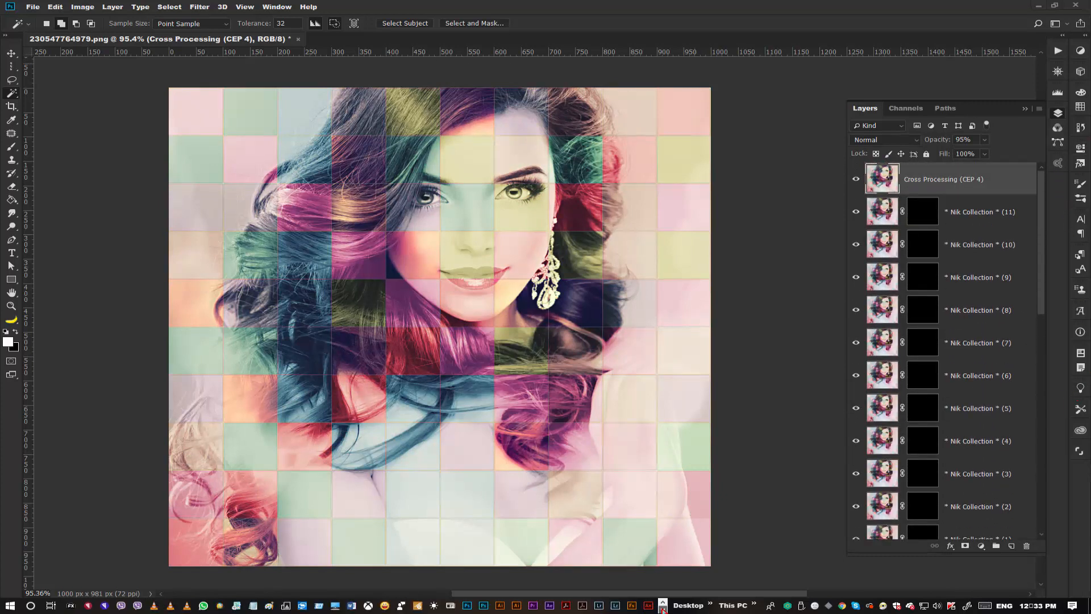